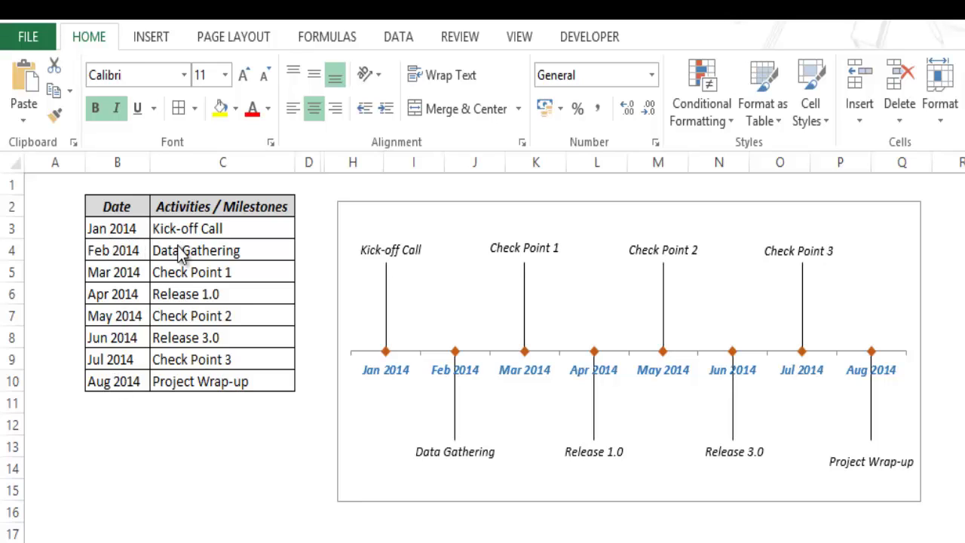
Replace the Jan 2014 milestone in C3 with "Project Start".
click(181, 217)
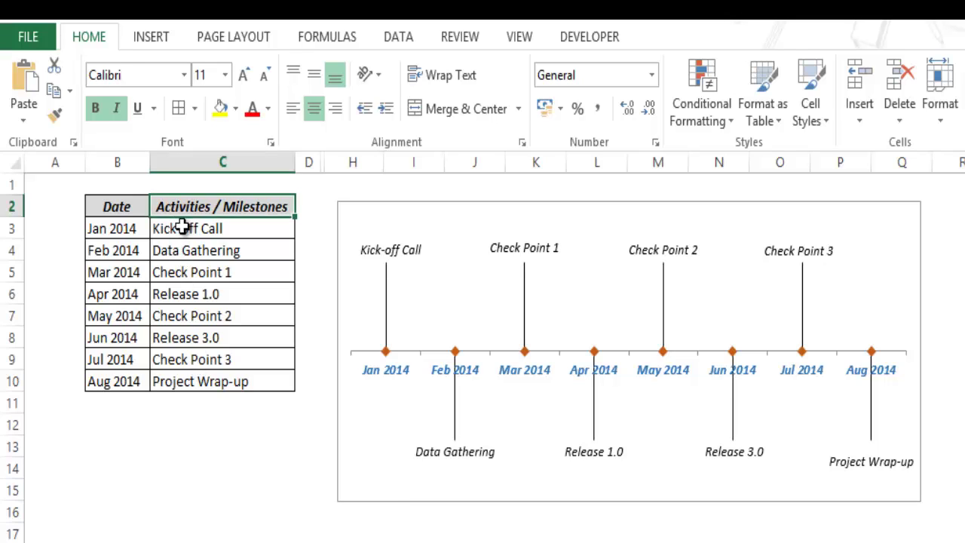
click(182, 228)
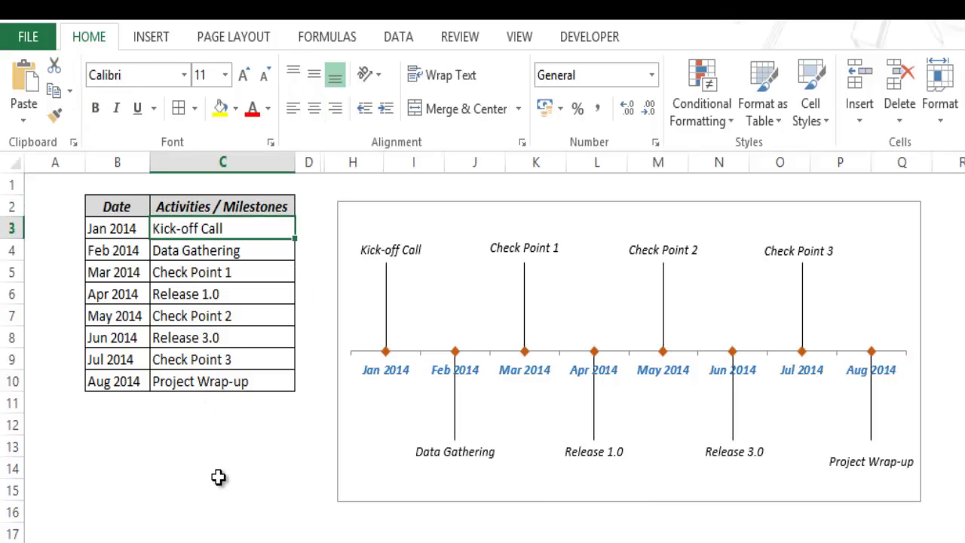
text(Proje)
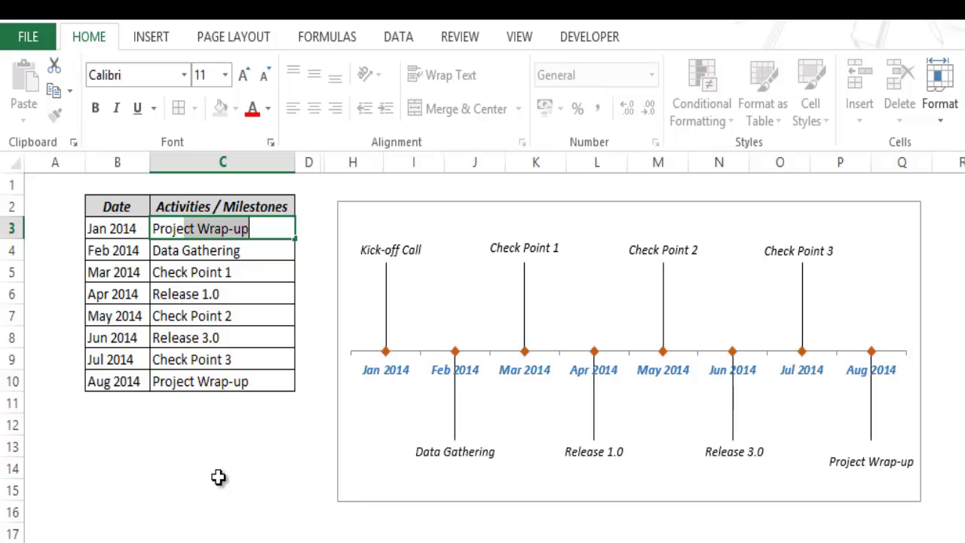
text(ct S)
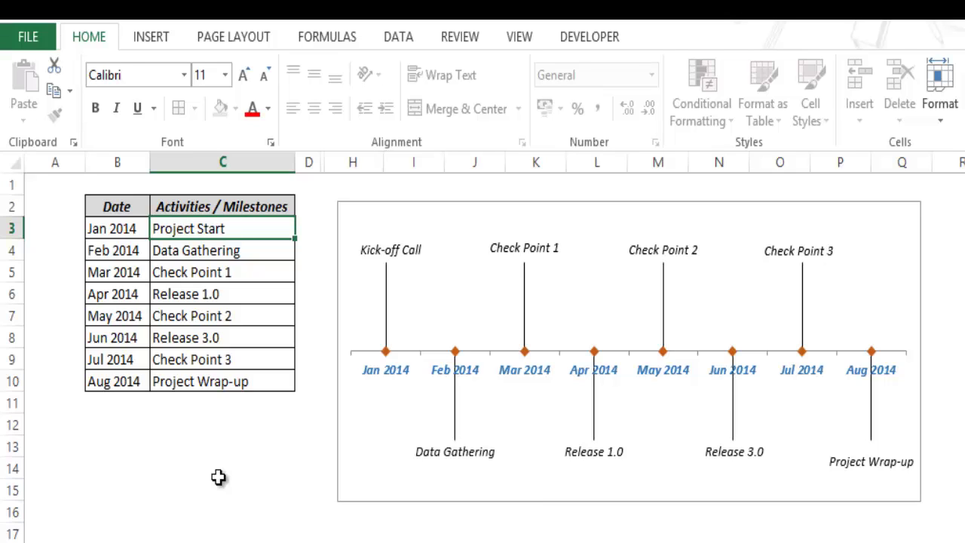
text(tart)
key(Return)
key(Up)
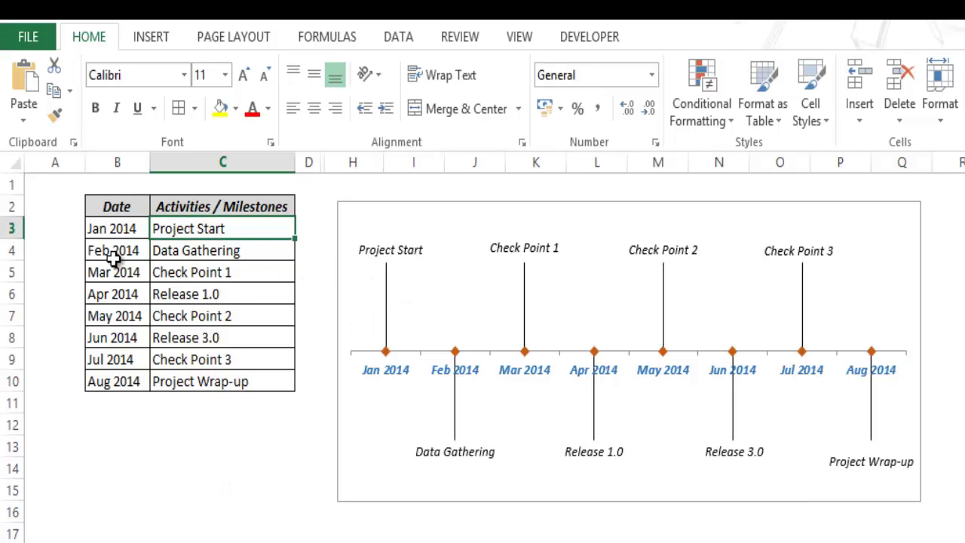
Clear the Jan 2014 milestone in C3 to test the timeline chart, and undo the deletion.
click(113, 230)
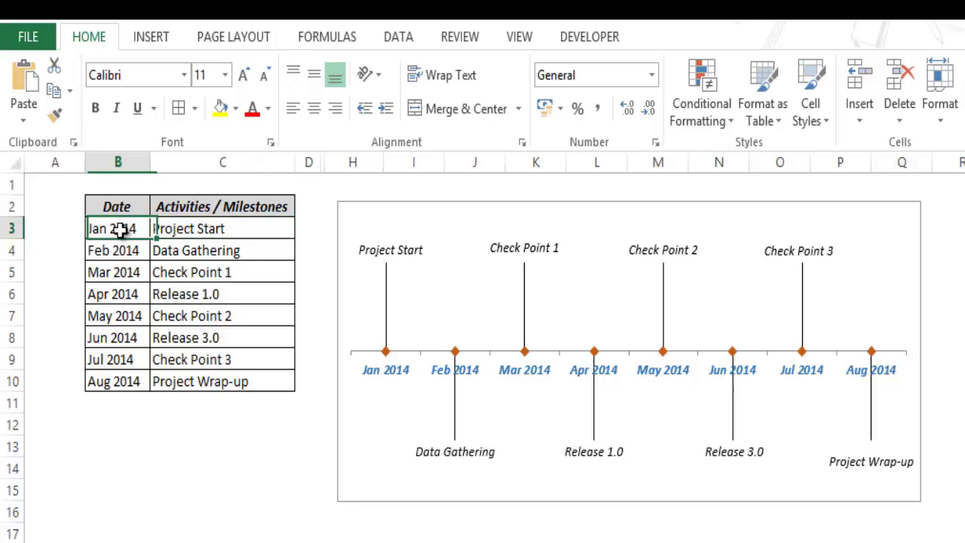
click(171, 231)
key(Delete)
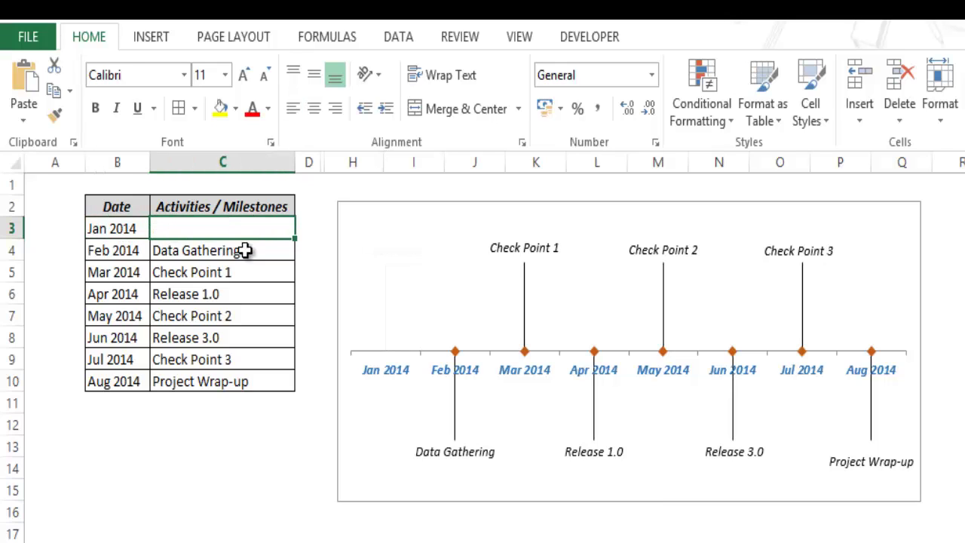
key(ctrl+z)
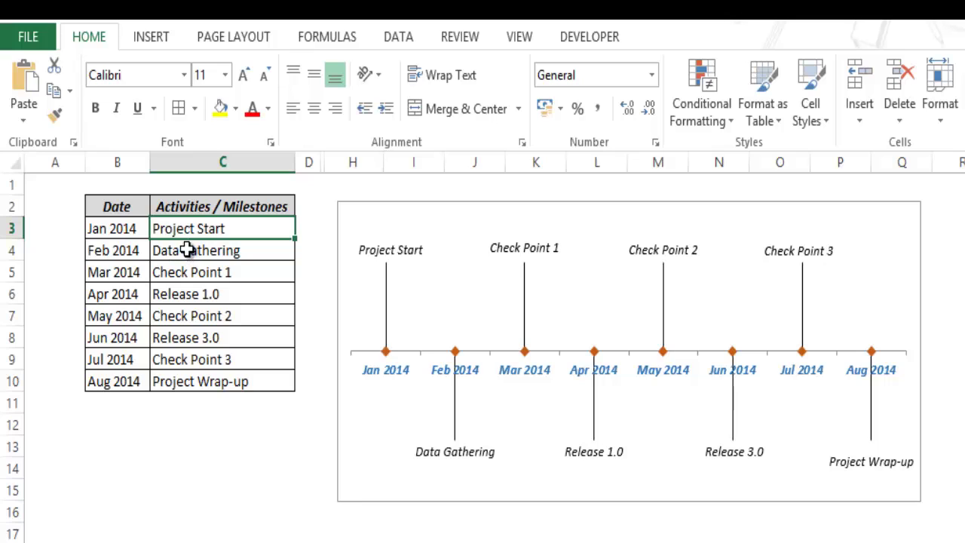
Clear the Jan 2014 date in B3 to test the timeline chart, and undo the deletion.
click(126, 229)
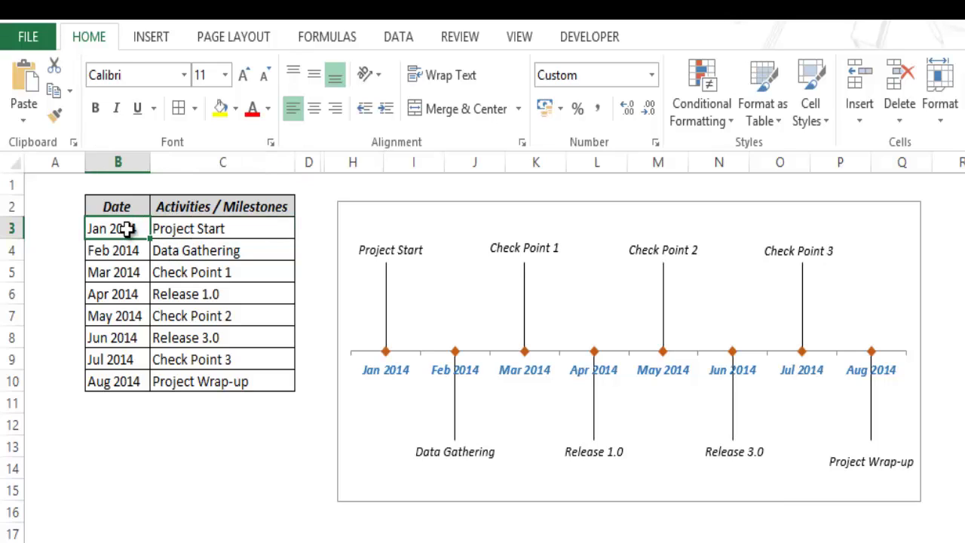
key(Delete)
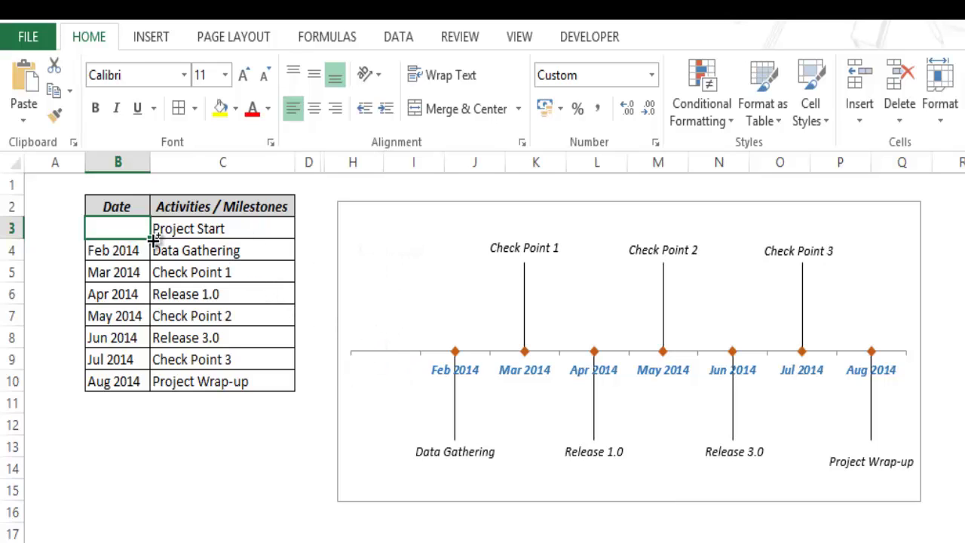
key(ctrl+z)
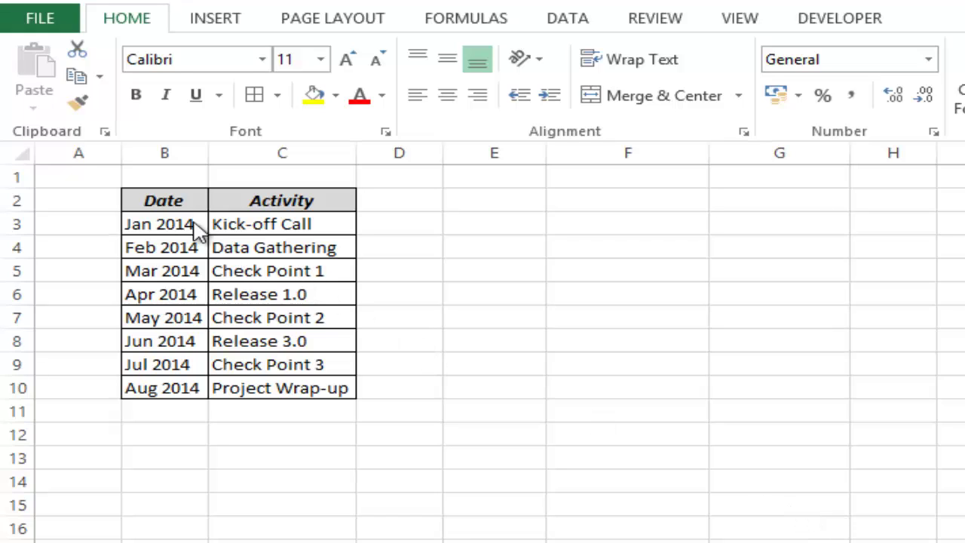
Copy the Date and Activity headers from B2:C2 to E2:F2.
click(481, 204)
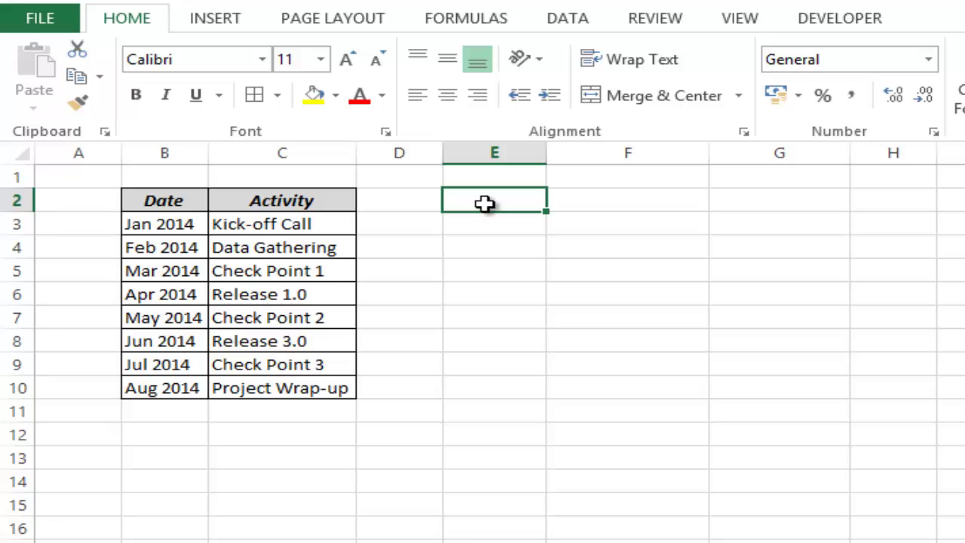
key(Left)
key(Left)
key(Left)
key(shift+Right)
key(ctrl+c)
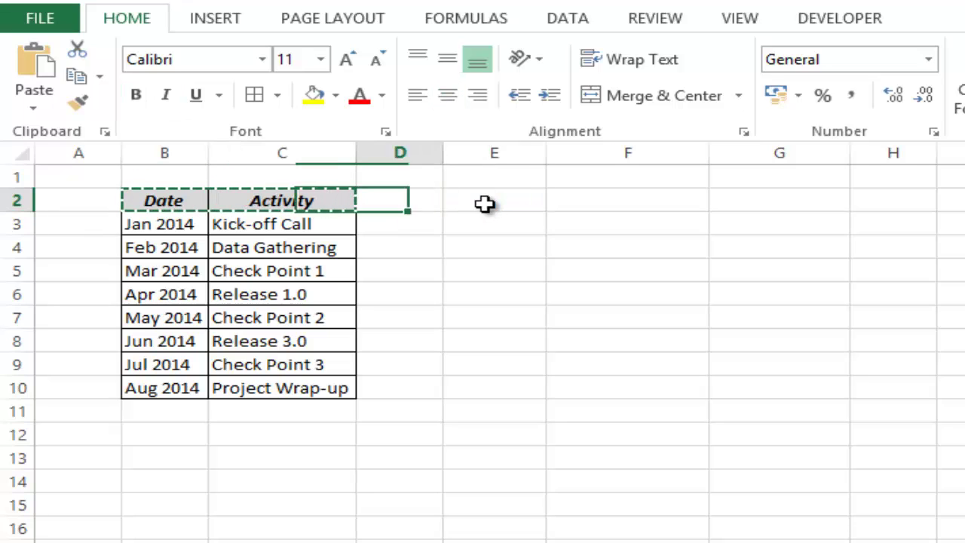
click(485, 204)
key(ctrl+v)
Add a third header "Text Placement" in G2, styled like the neighbouring headers.
key(Right)
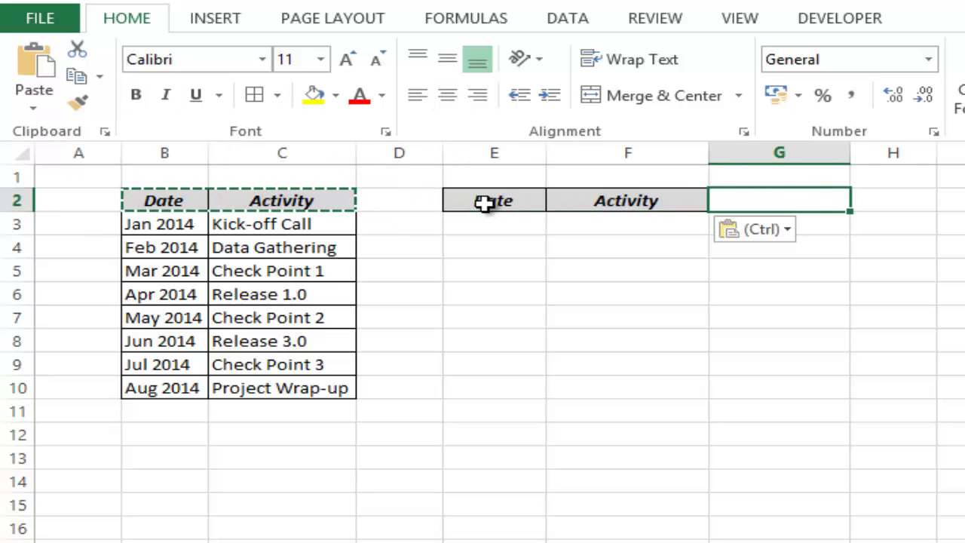
text(Text Pla)
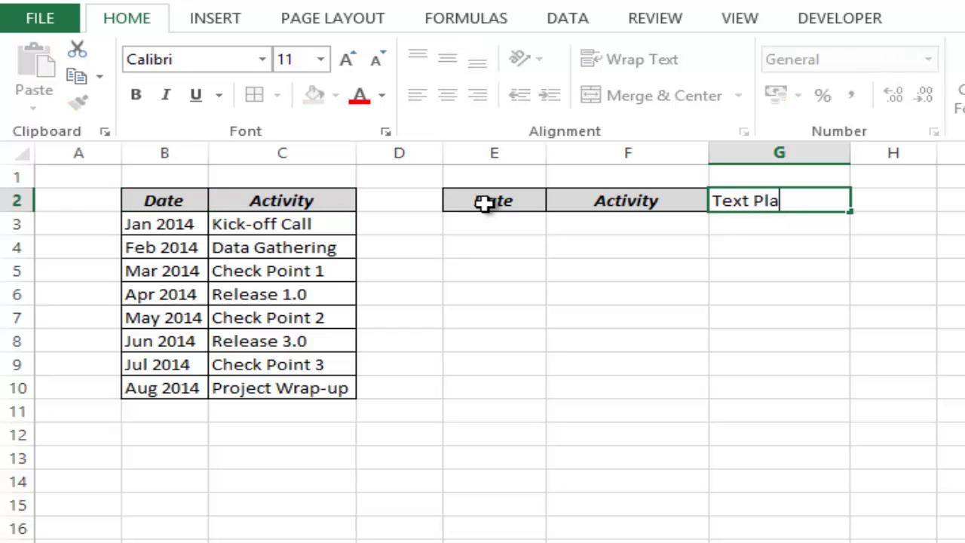
key(ctrl+Return)
Apply all borders to the range E2:G10 of the new table.
key(Left)
key(Left)
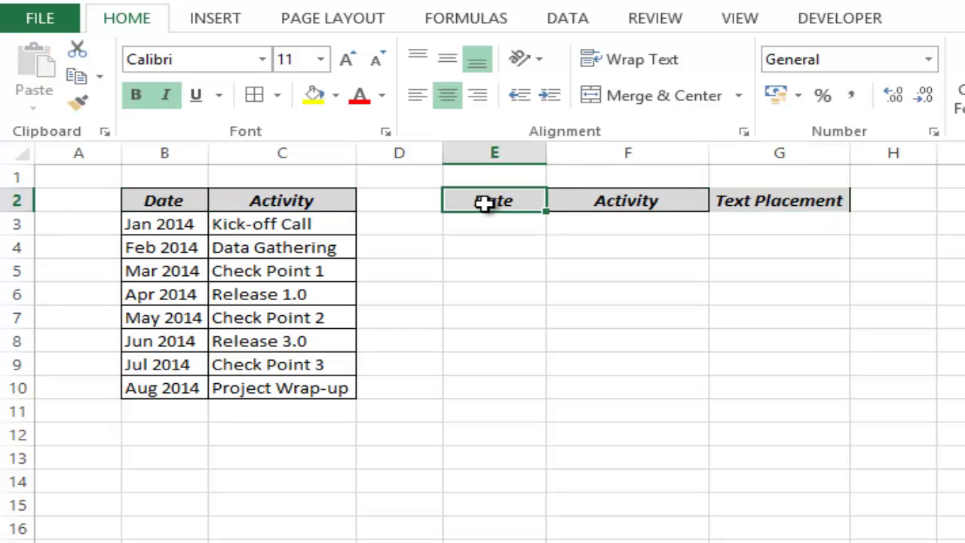
key(shift+Right)
key(shift+Right)
key(shift+Down)
key(shift+Down)
key(shift+Down)
key(shift+Down)
key(shift+Down)
key(shift+Down)
key(shift+Down)
key(shift+Down)
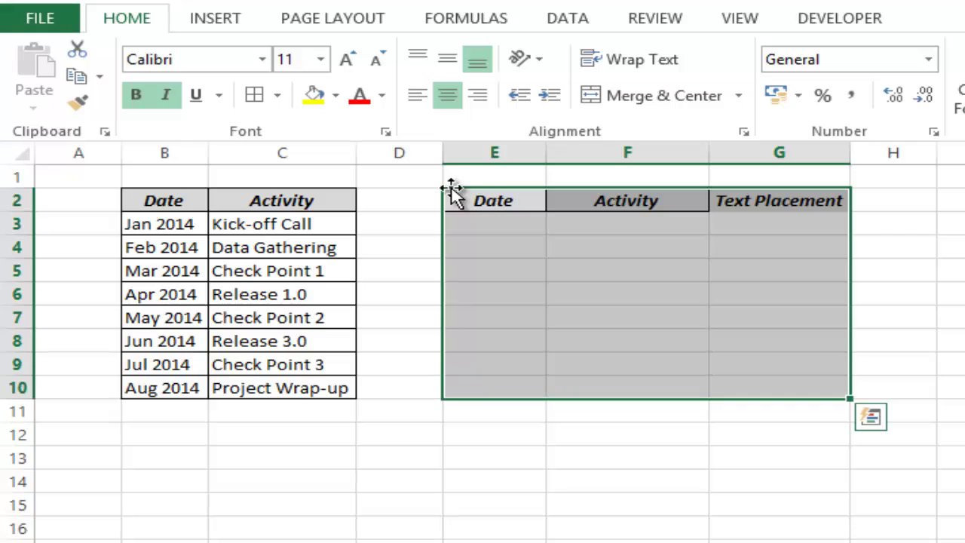
click(258, 95)
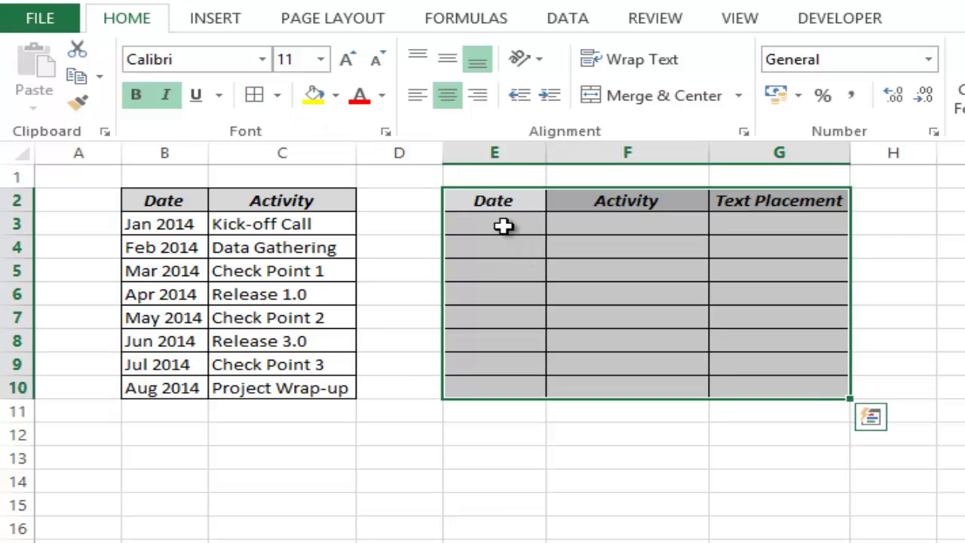
Link E3 to the first date with the formula =B3.
click(502, 224)
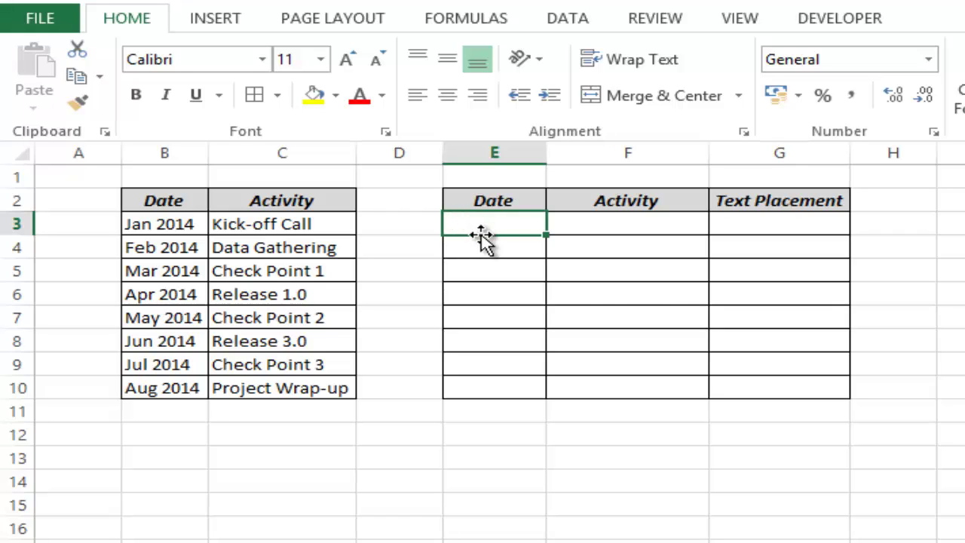
text(=)
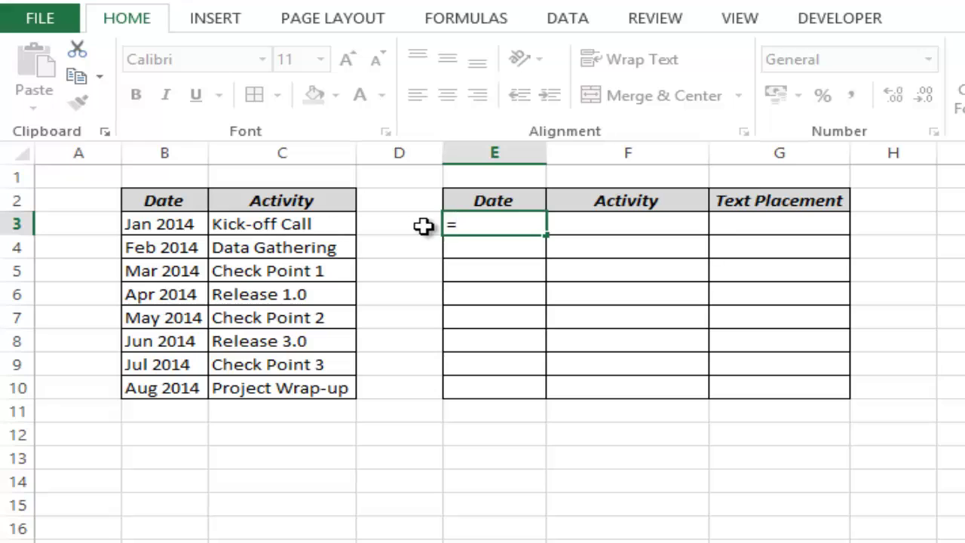
click(151, 224)
key(Return)
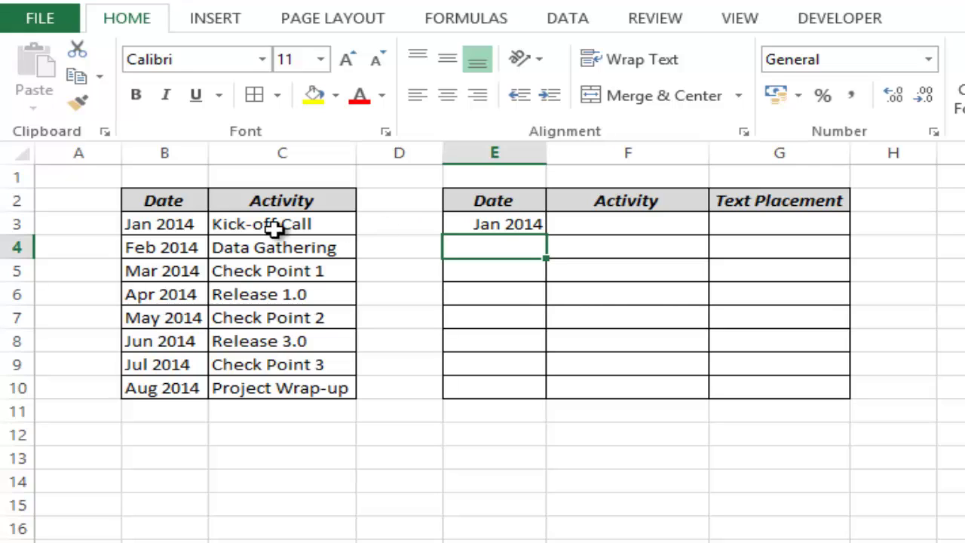
Clear the date in B3 to check how the direct link in E3 handles a blank, and undo the deletion.
click(168, 225)
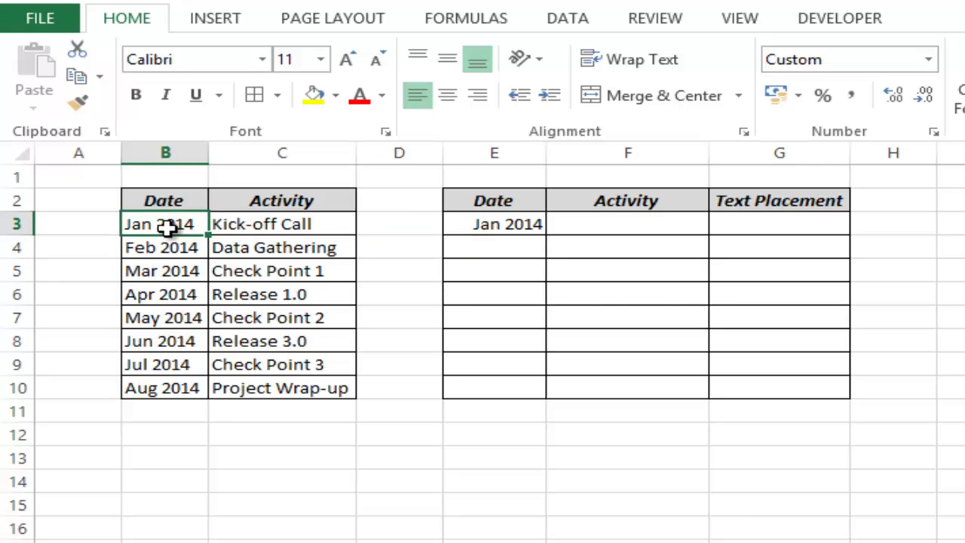
key(Delete)
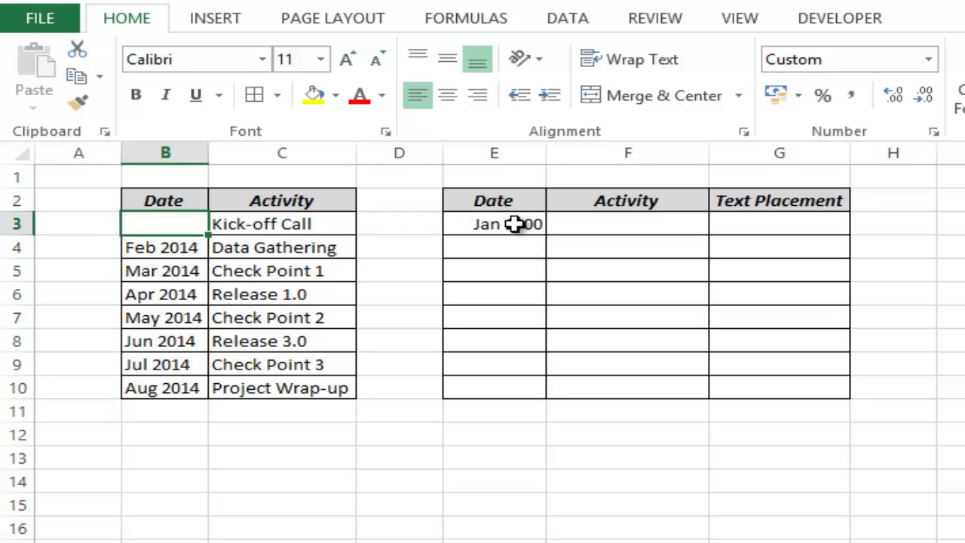
click(462, 222)
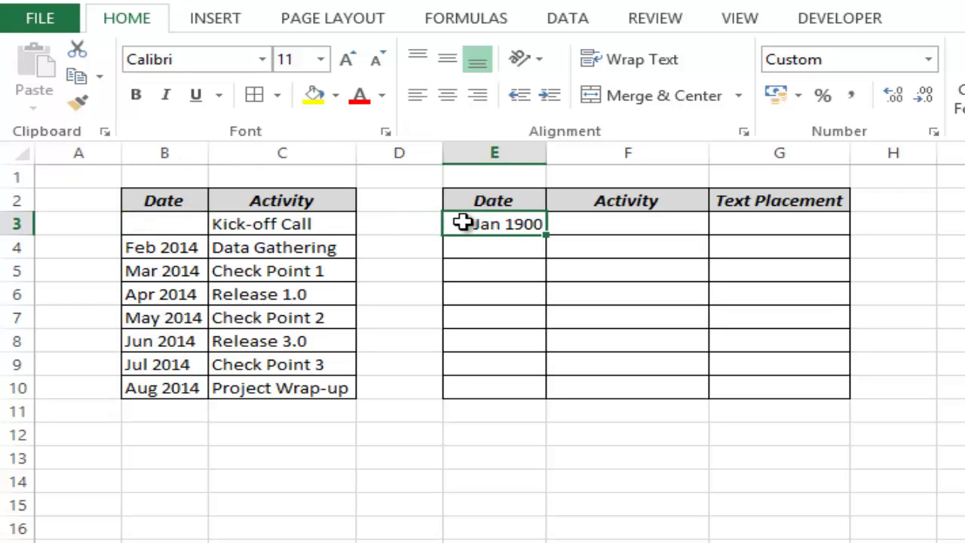
key(ctrl+z)
Enter the formula =IF(B3<>"",B3,"") in E3 so a blank date returns an empty cell.
click(493, 228)
text(=)
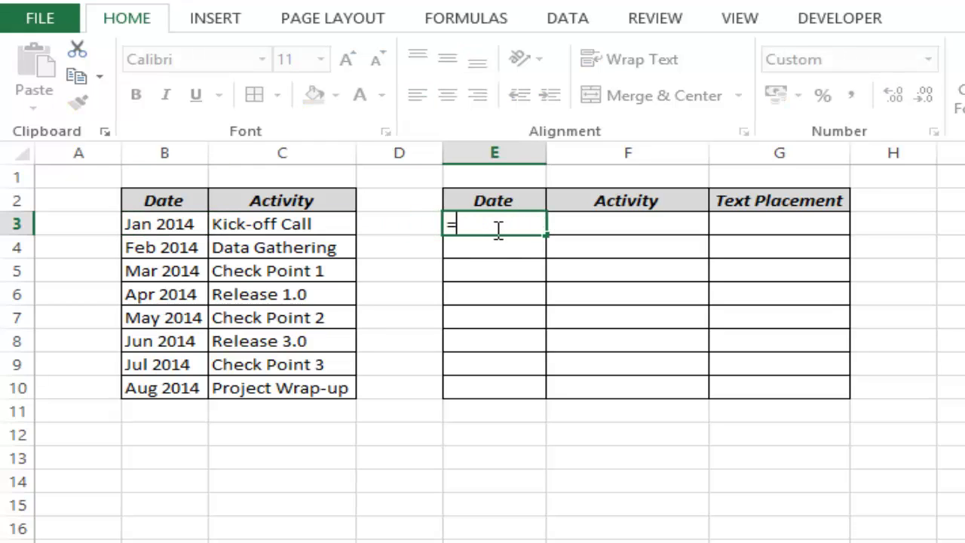
text(IF()
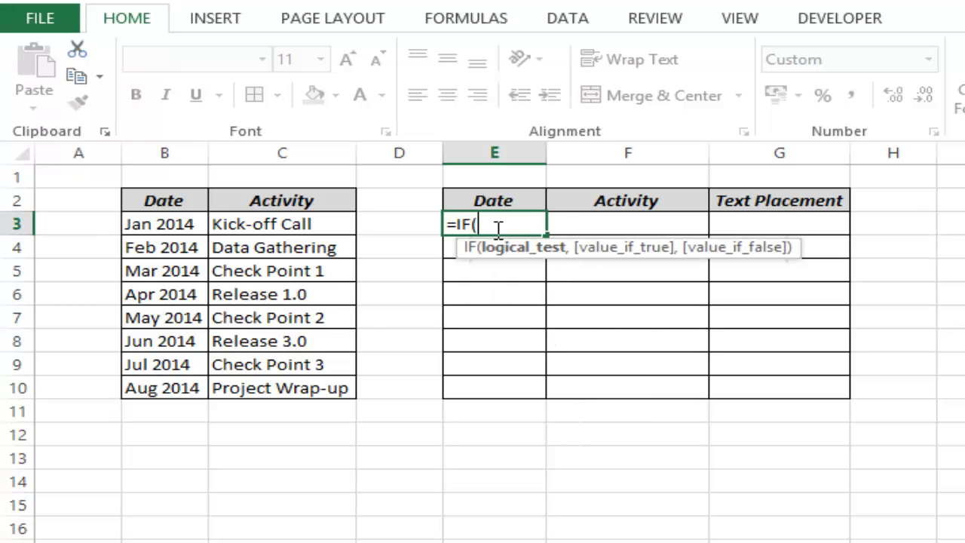
click(164, 224)
text(<>)
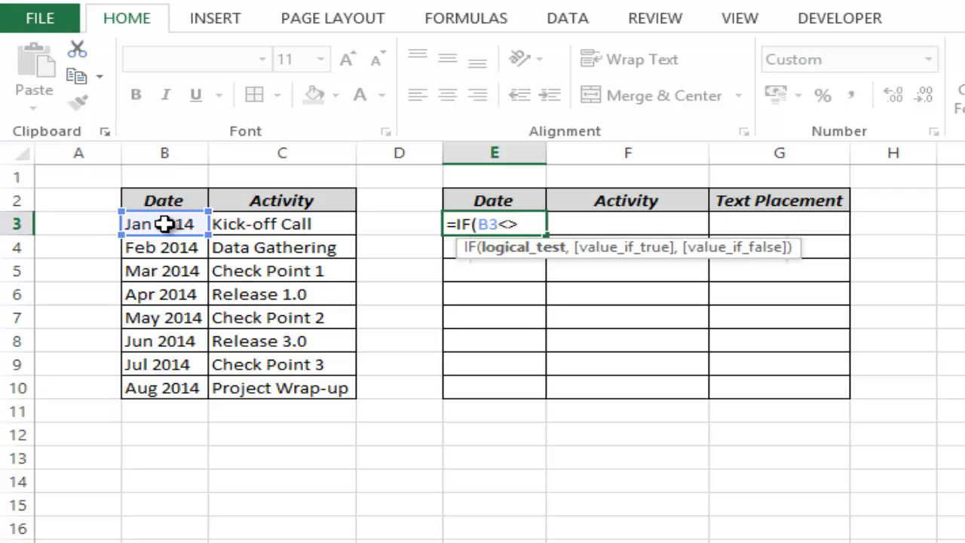
text("".)
click(164, 224)
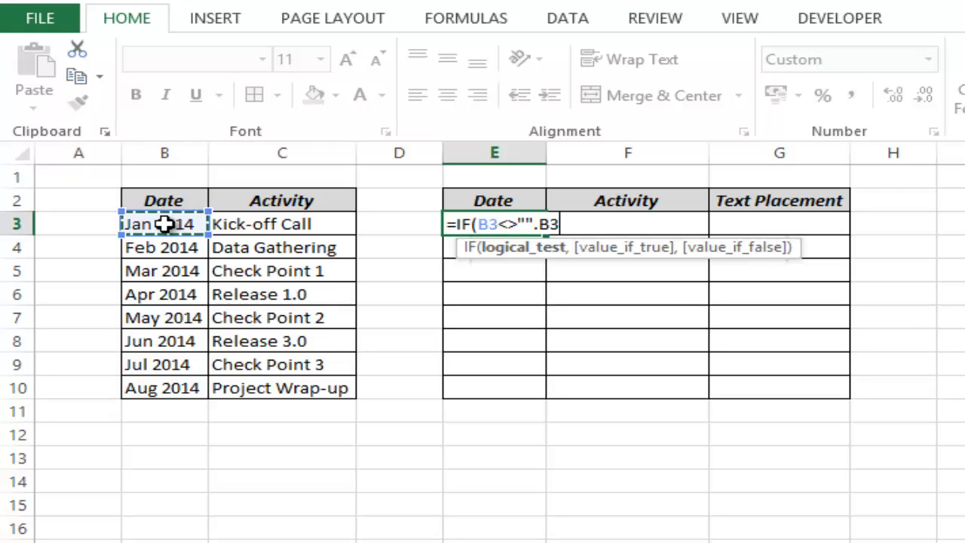
key(BackSpace)
key(BackSpace)
key(BackSpace)
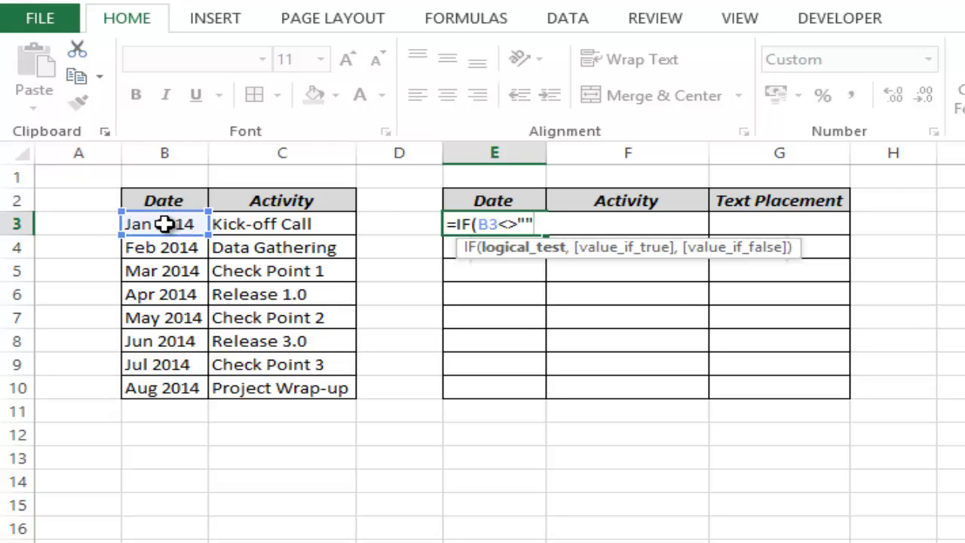
text(,)
click(165, 224)
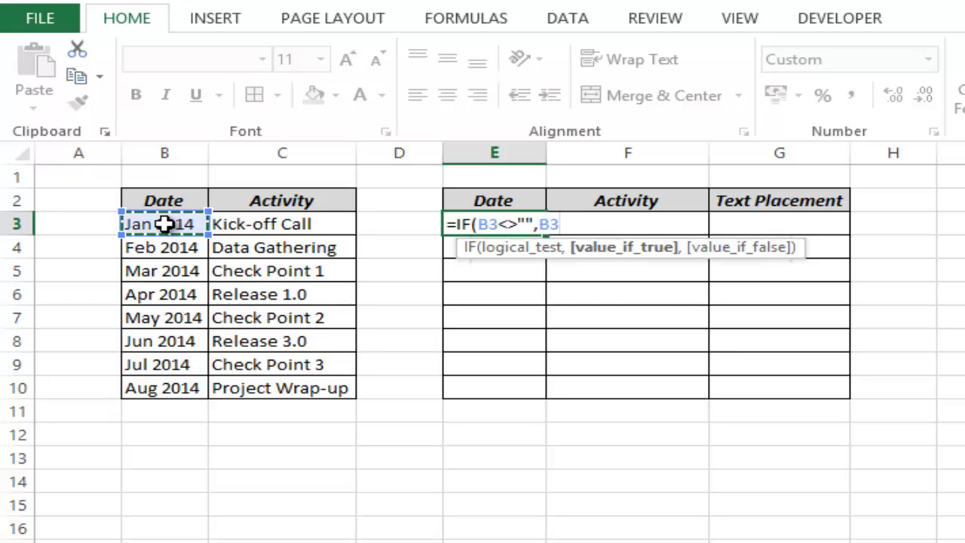
text(,)
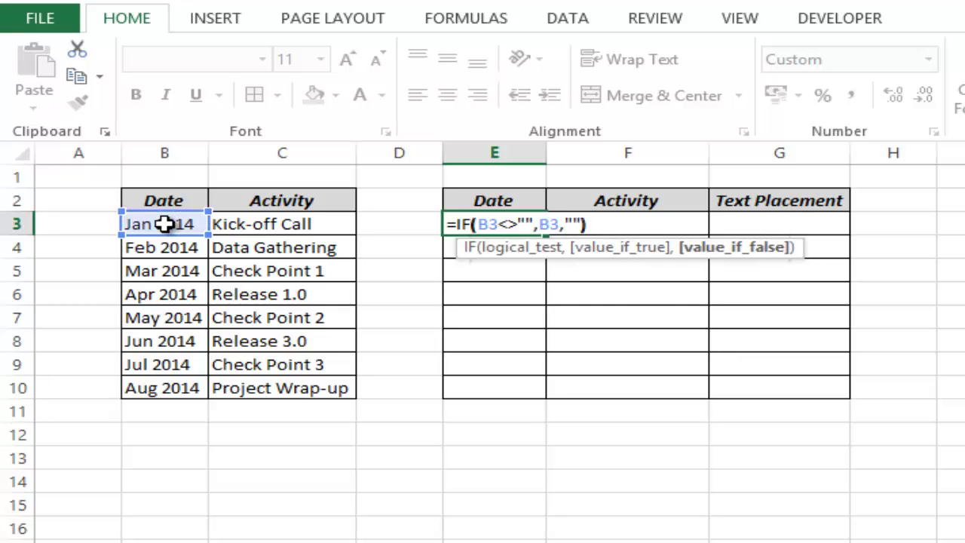
text(""))
key(Return)
key(Up)
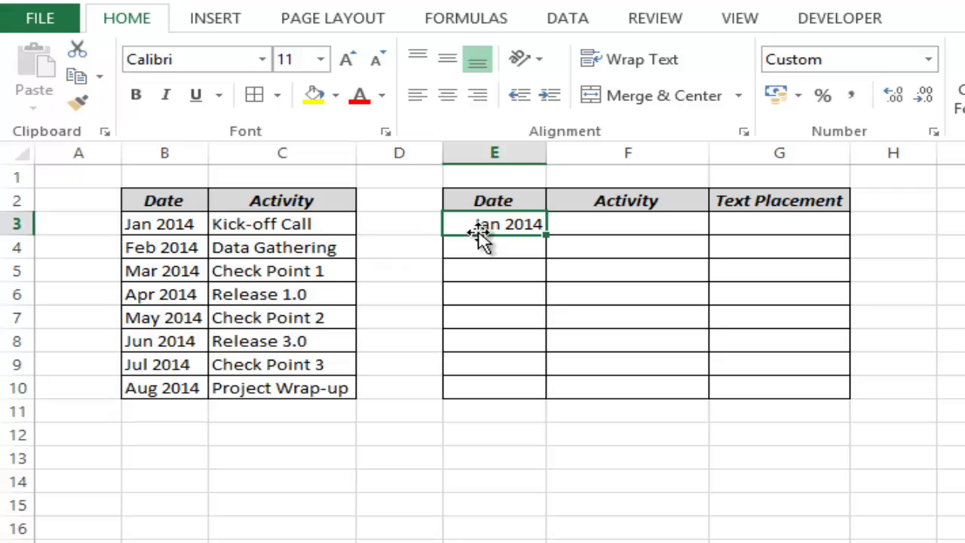
Test the IF formula in E3 by clearing the date in B3, and undo the deletion.
click(185, 224)
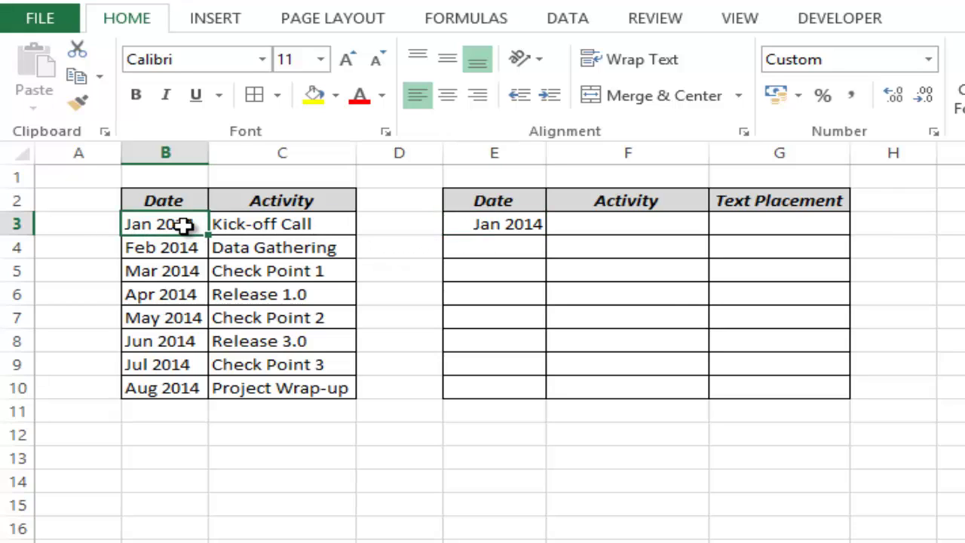
key(Delete)
key(ctrl+z)
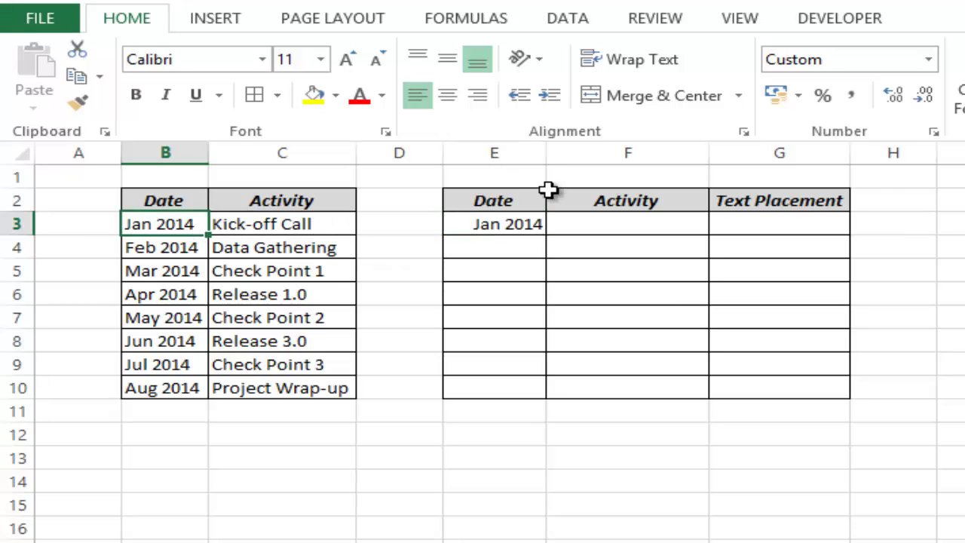
Fill the date formula from E3 down to E10 and select F3 in the Activity column.
click(531, 223)
drag(546, 235, 529, 400)
click(615, 223)
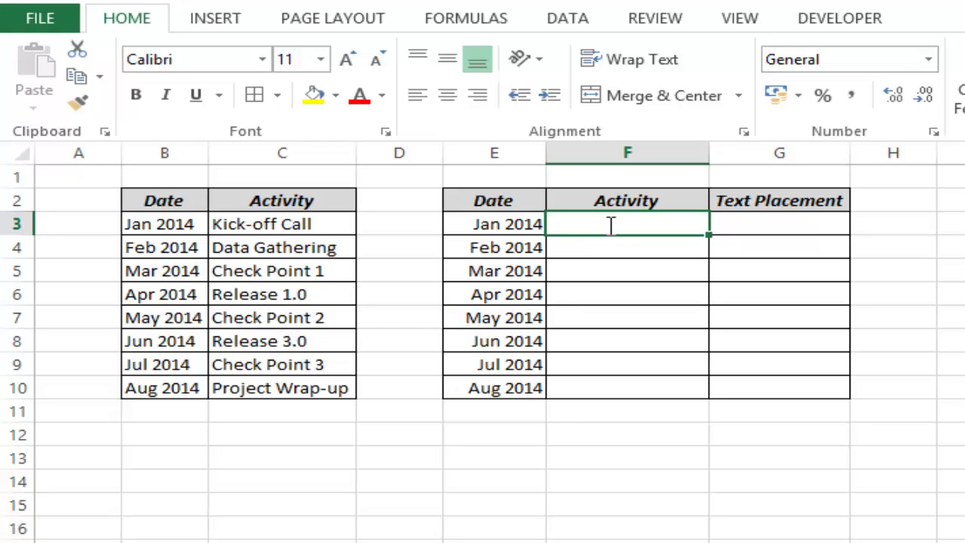
Enter the formula =IF(AND(E3<>"",C3<>""),C3,NA()) in F3 of the Activity column.
text(=IF()
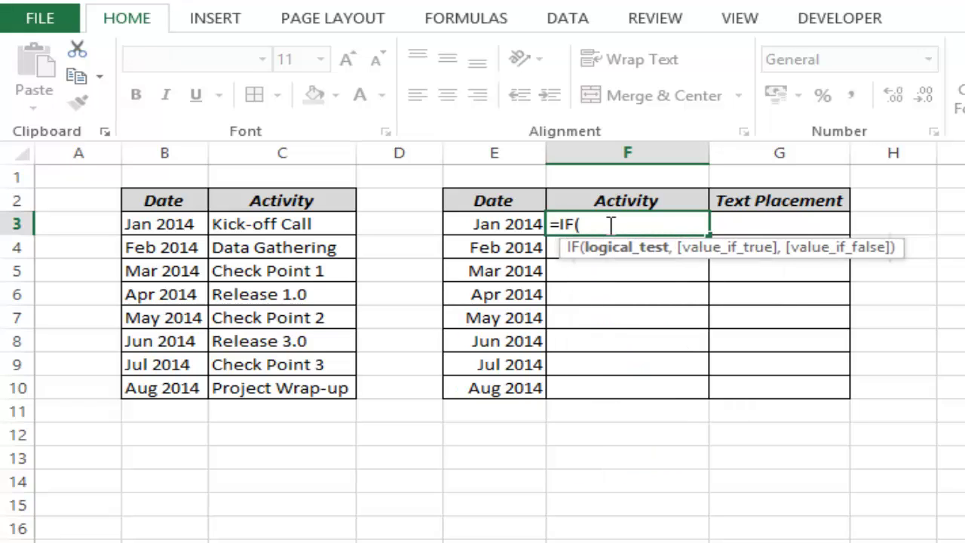
text(AND()
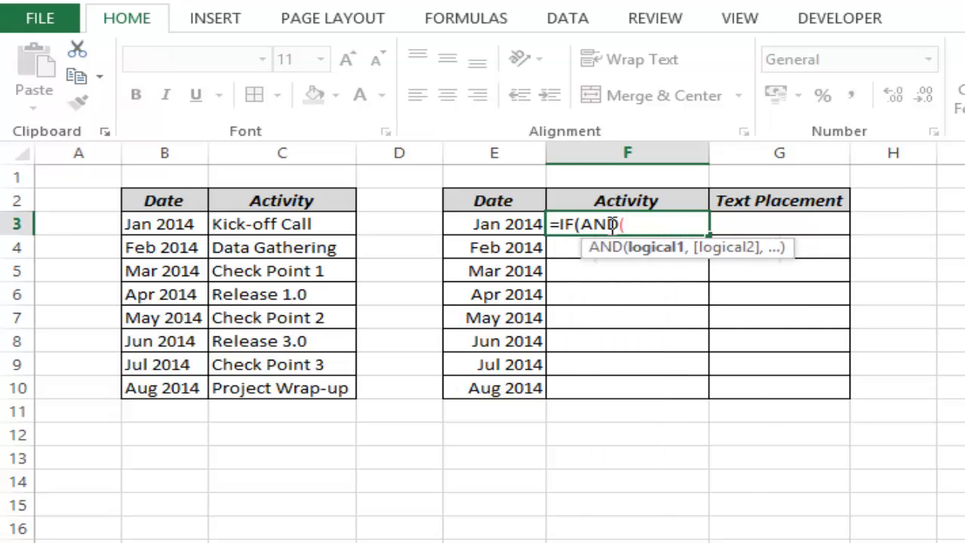
click(512, 226)
text(<>)
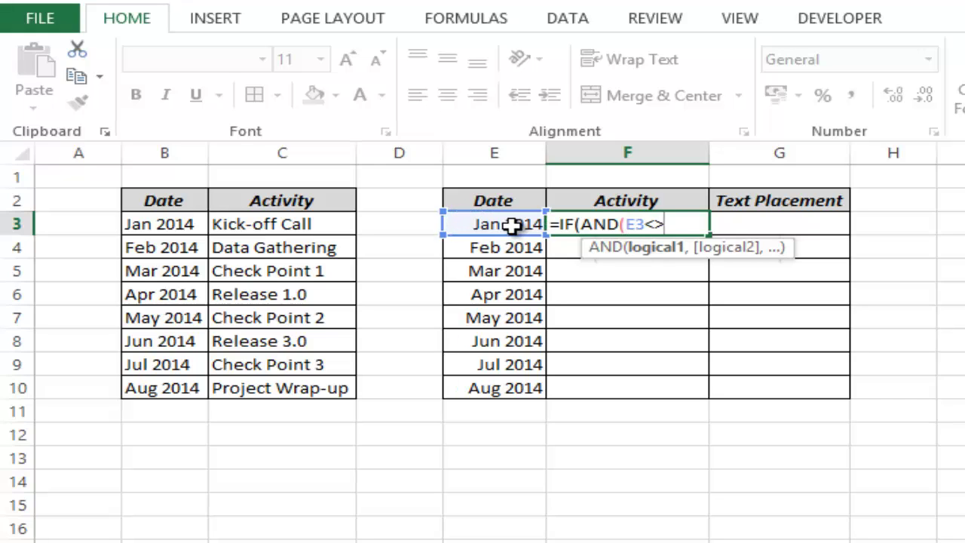
text("",)
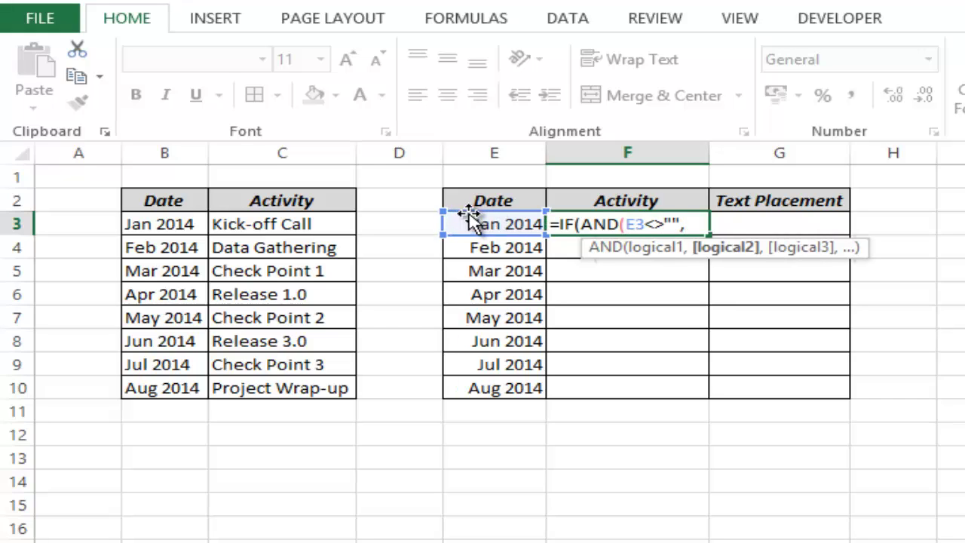
click(309, 219)
text(<>)
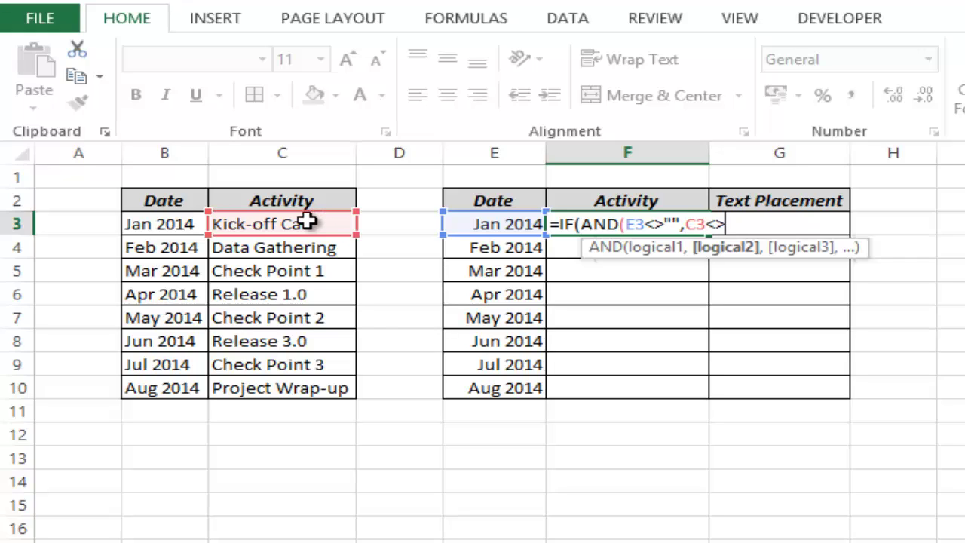
text(""),)
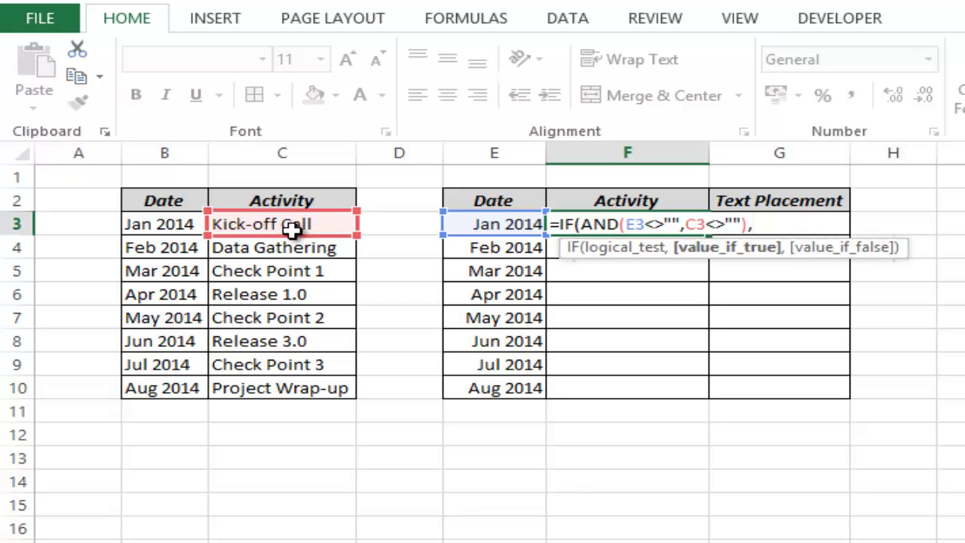
click(289, 223)
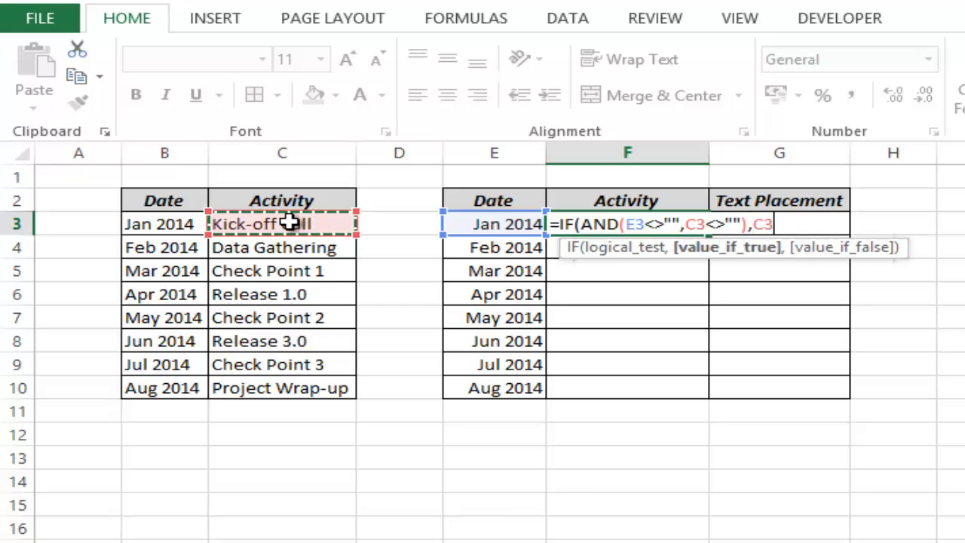
text(,NA()))
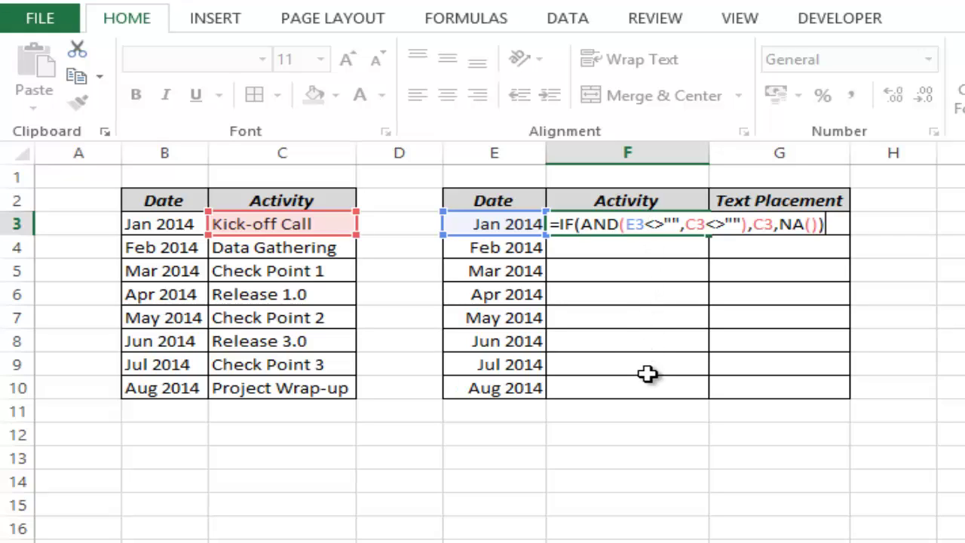
key(Return)
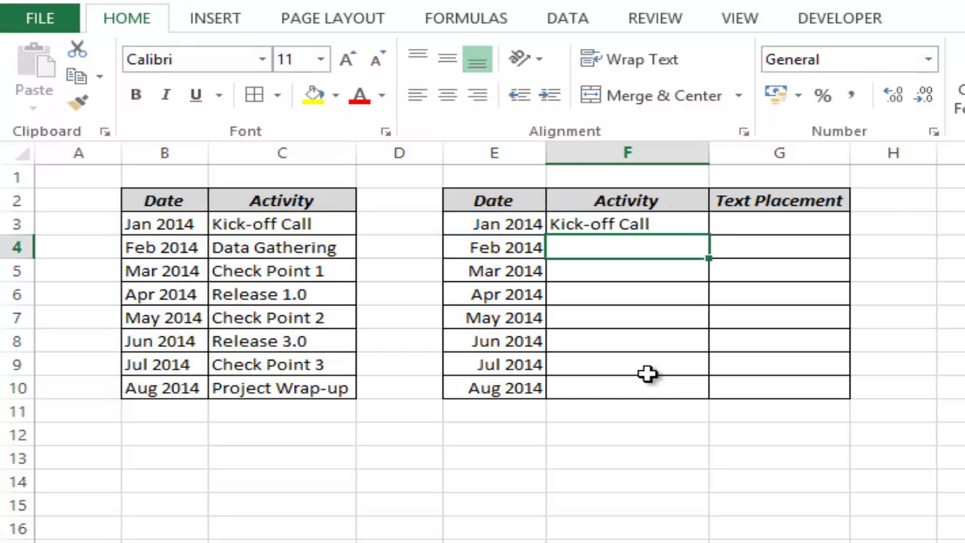
key(Up)
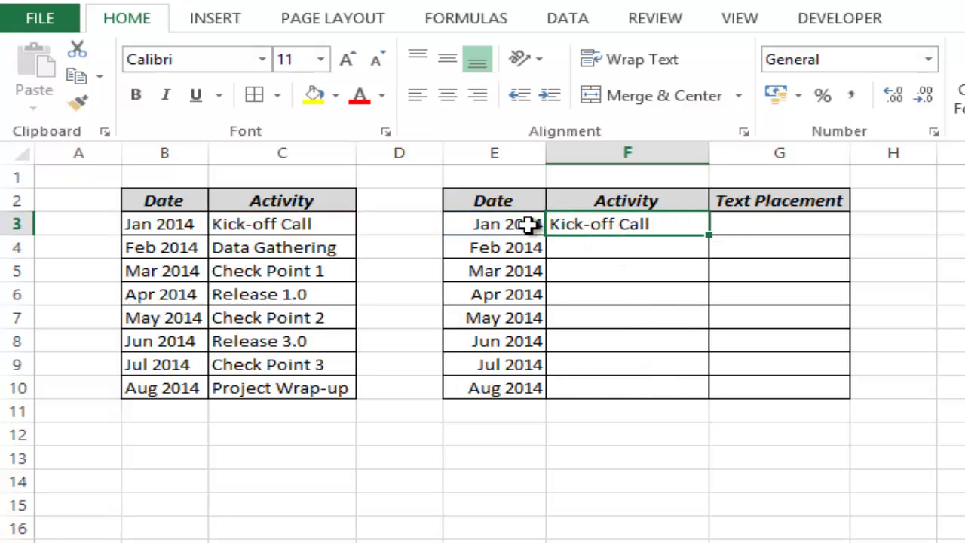
Test the Activity formula in F3 by clearing E3 and C3 one at a time, undoing each deletion.
click(502, 225)
key(Delete)
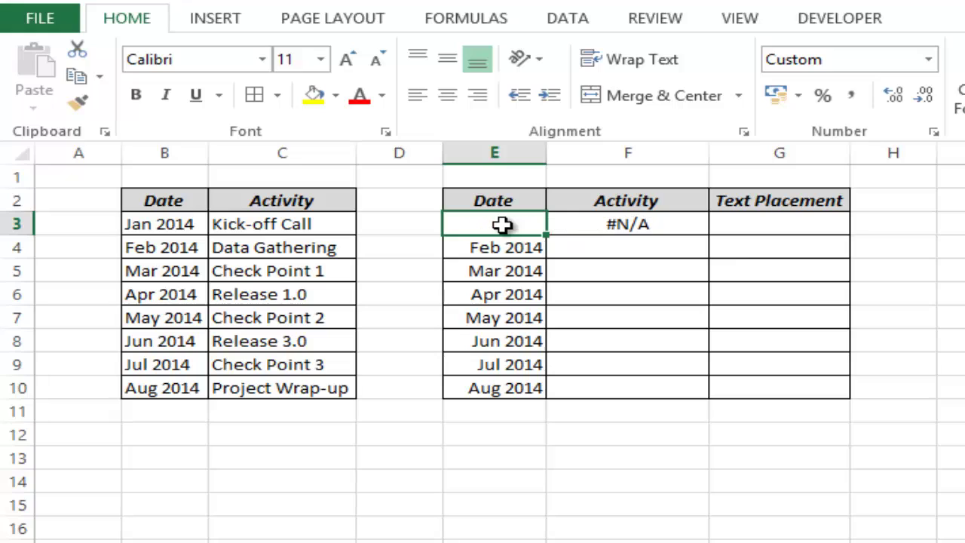
key(ctrl+z)
click(307, 225)
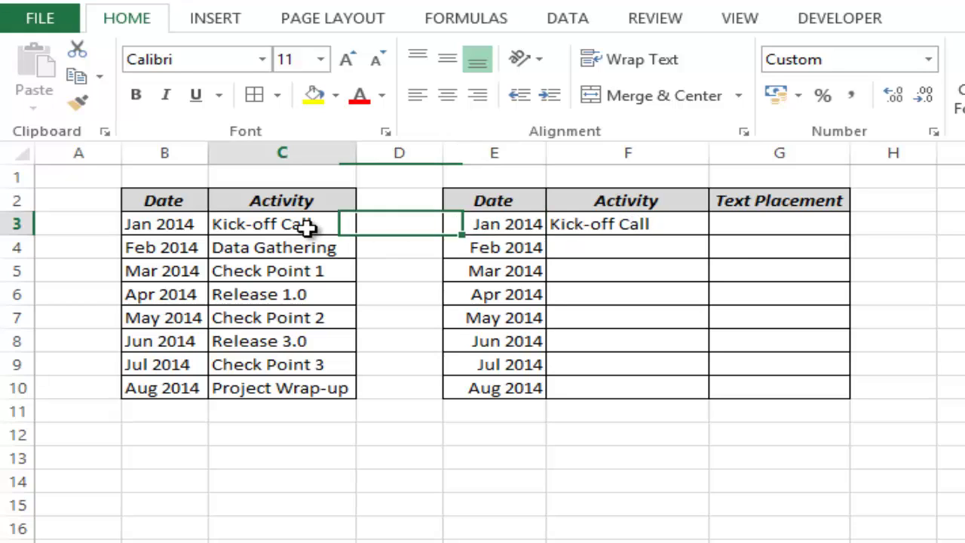
key(Delete)
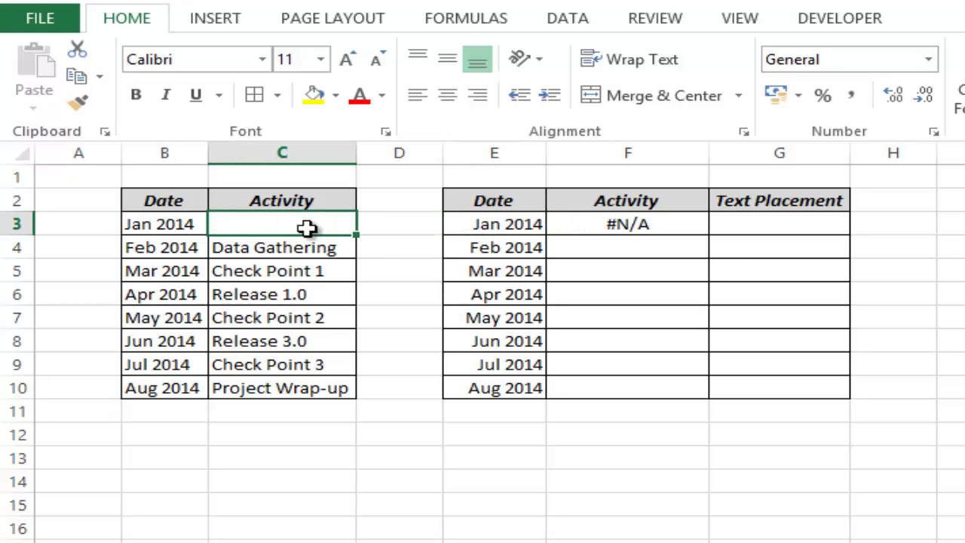
key(ctrl+z)
Fill the Activity formula from F3 down to F10 and select G3 in the Text Placement column.
click(685, 226)
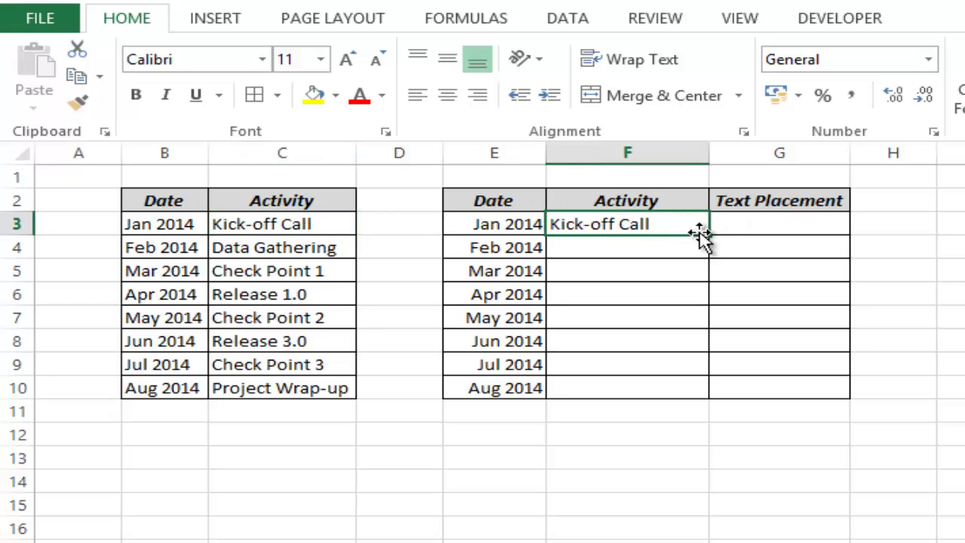
drag(708, 235, 696, 387)
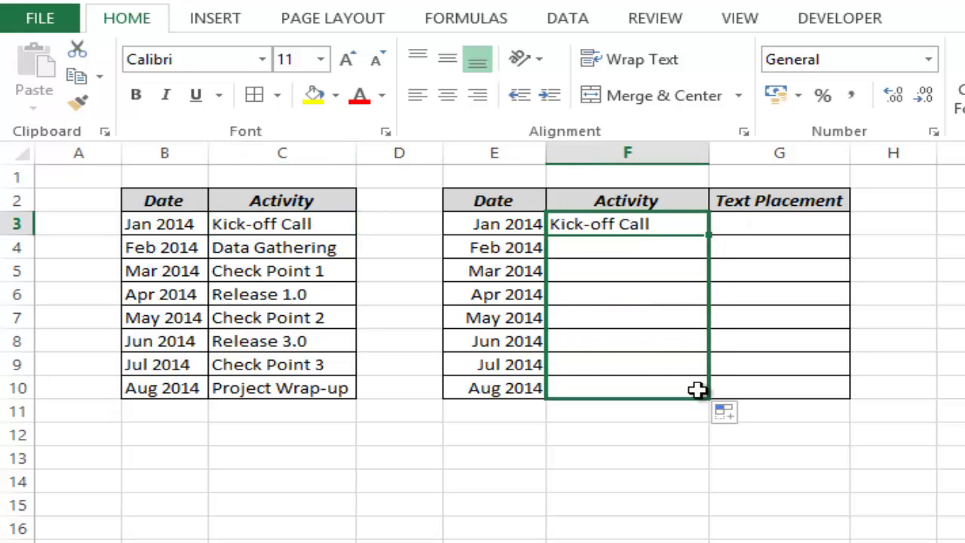
click(743, 222)
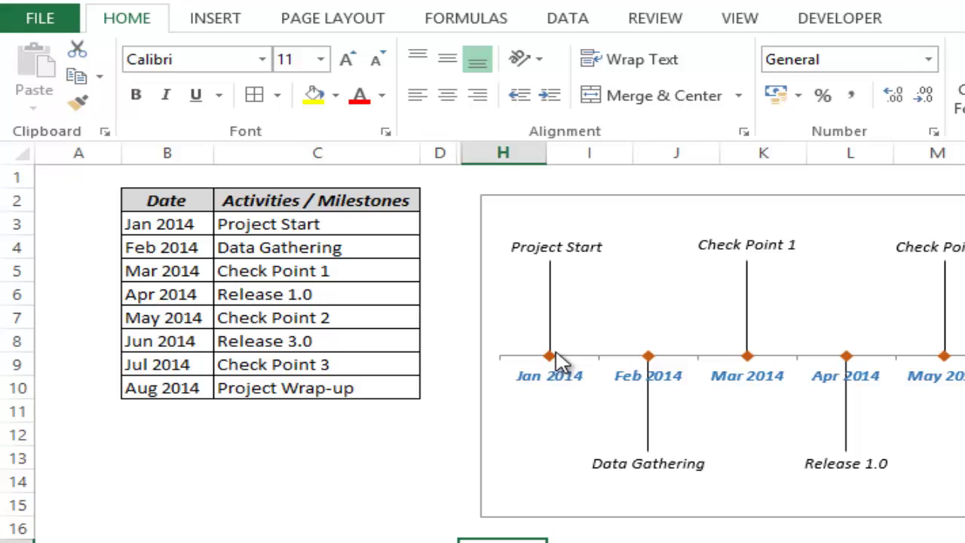
Enter 10 in G3 and -10 in G4, and repeat the alternating pair down to G10.
mouse_move(555, 359)
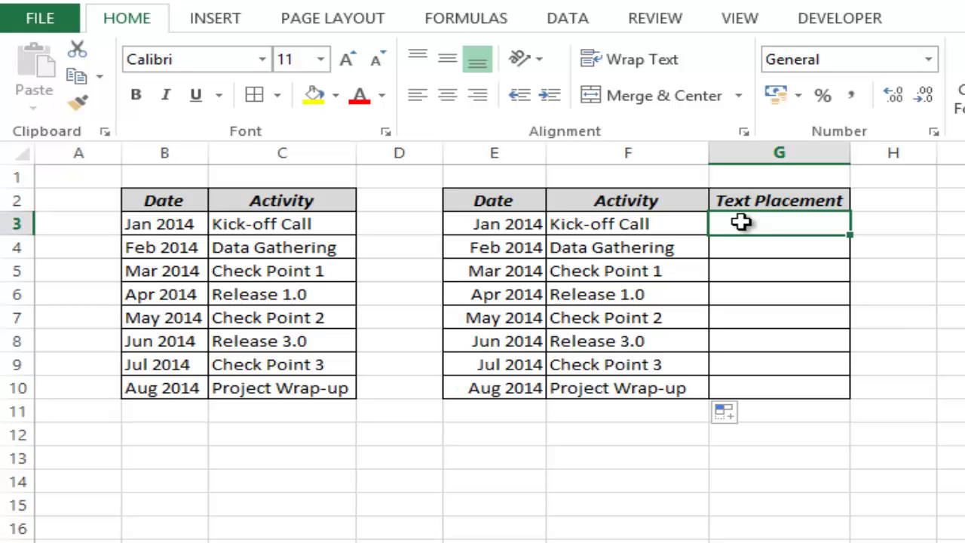
text(10)
key(Return)
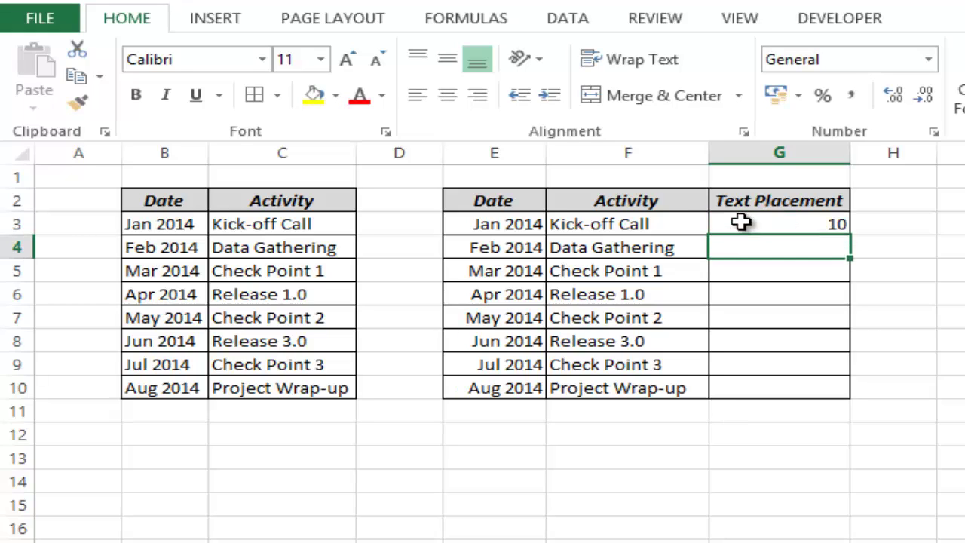
text(-10)
drag(741, 222, 801, 383)
key(ctrl+c)
key(ctrl+v)
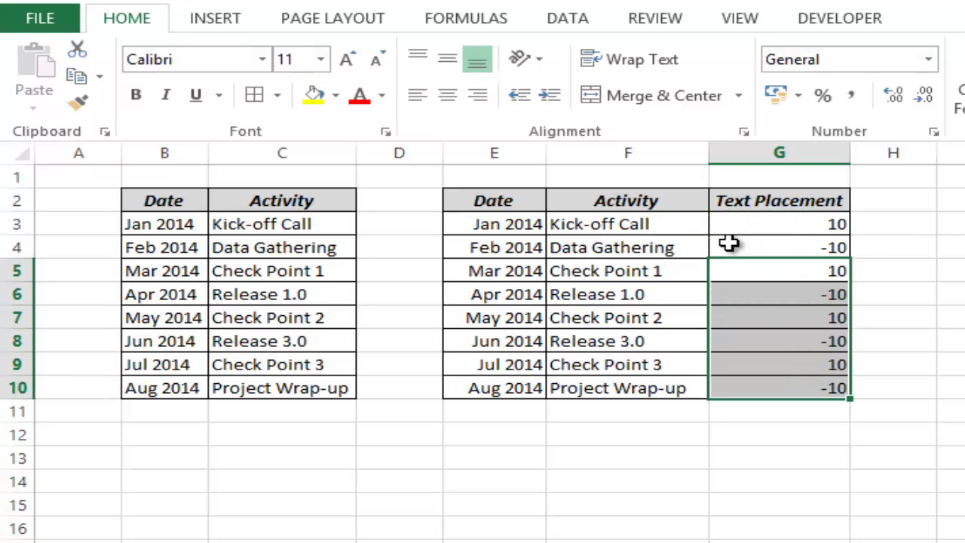
Clear the activity in F3 to check how the fixed placement values handle a blank, and undo the deletion.
click(674, 222)
key(Delete)
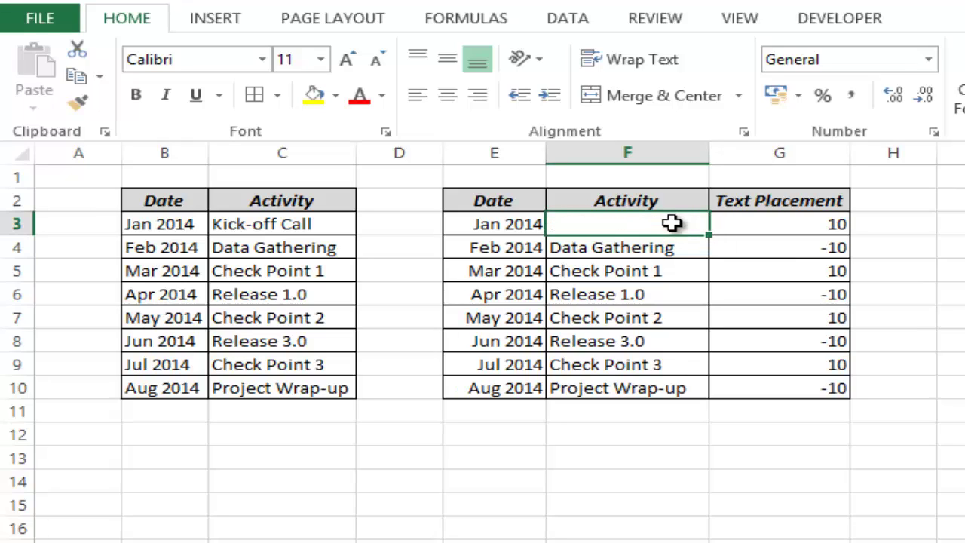
key(ctrl+z)
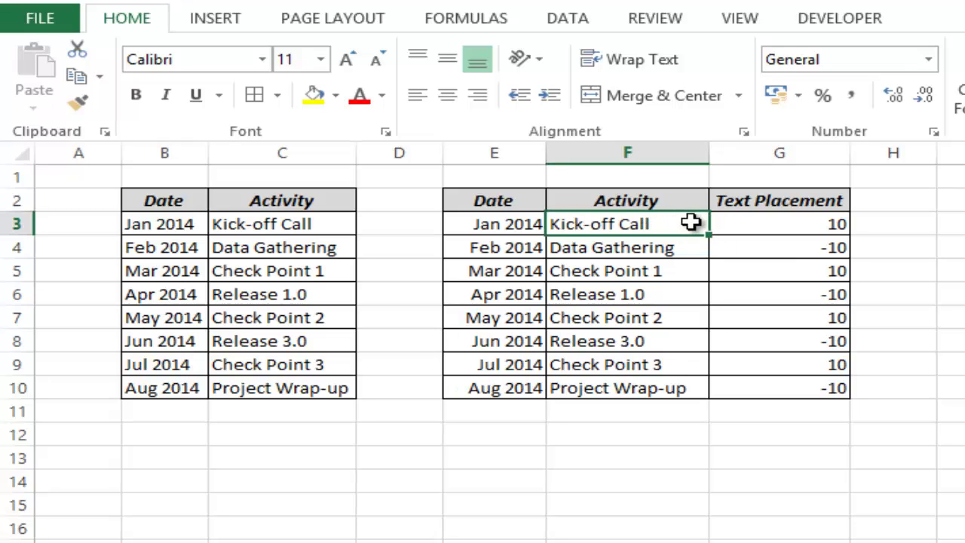
Enter the formula =IF(F3<>"",10,"") in G3 and fill it down to G10.
double_click(799, 223)
text(=)
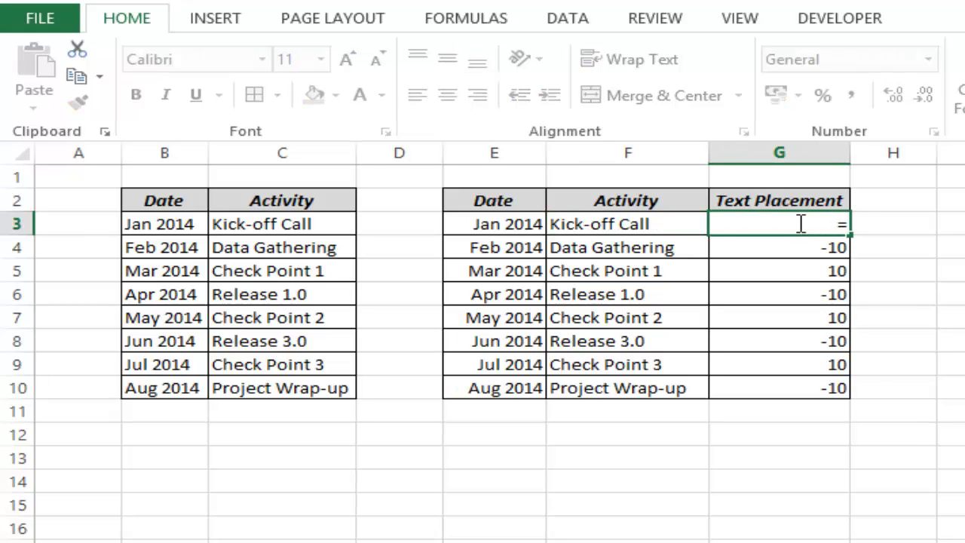
text(if)
key(Tab)
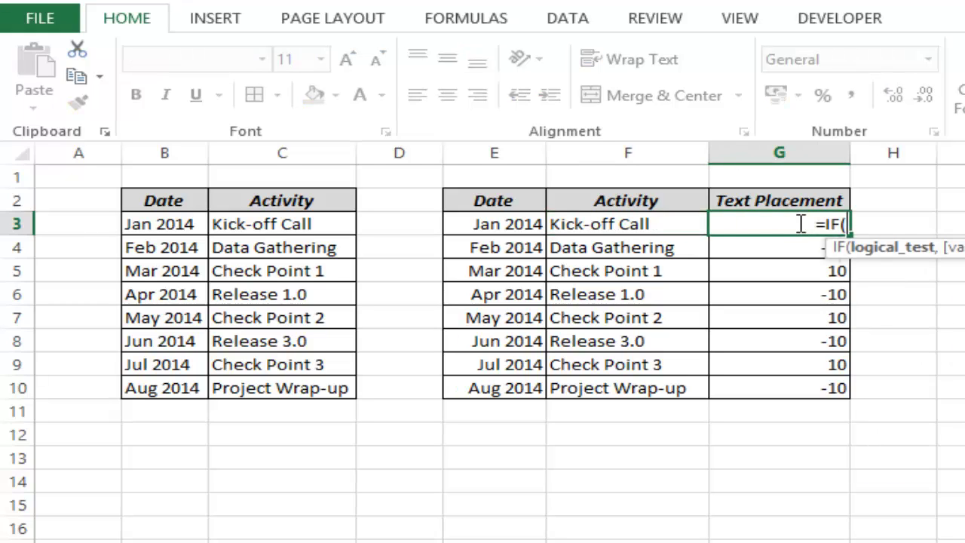
click(660, 224)
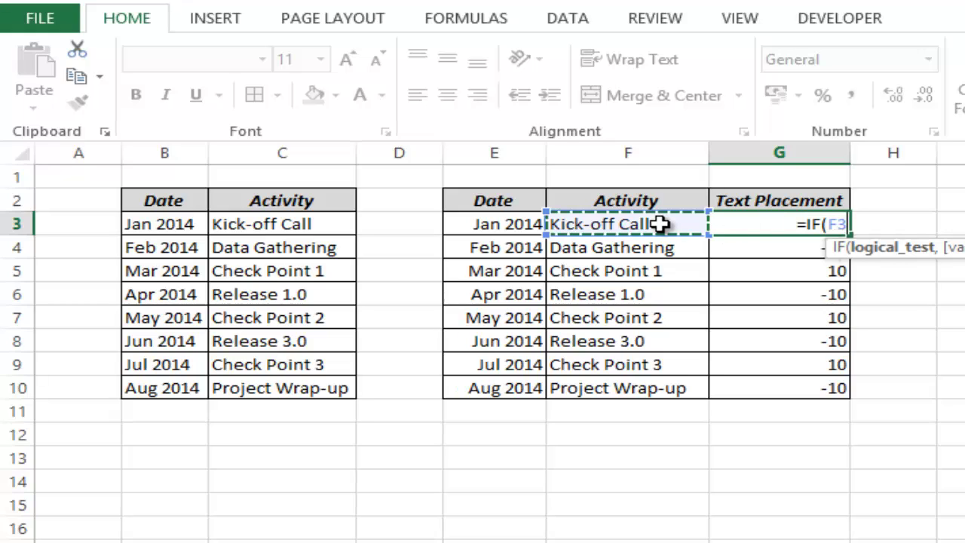
text(<>)
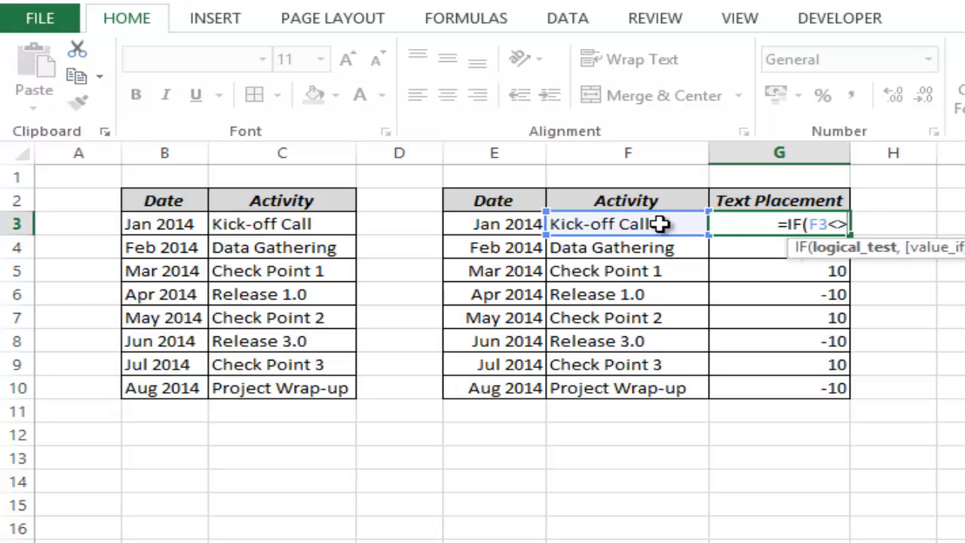
text("")
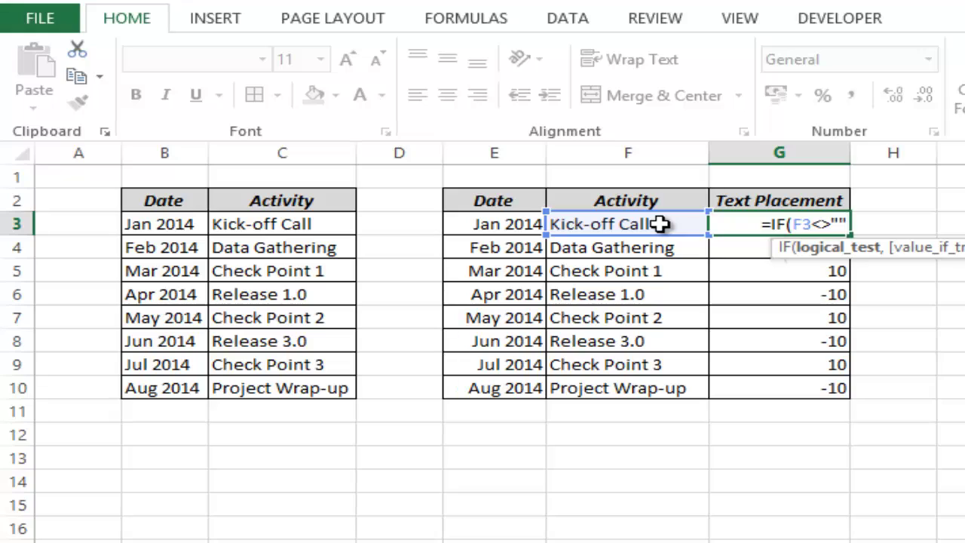
text(,)
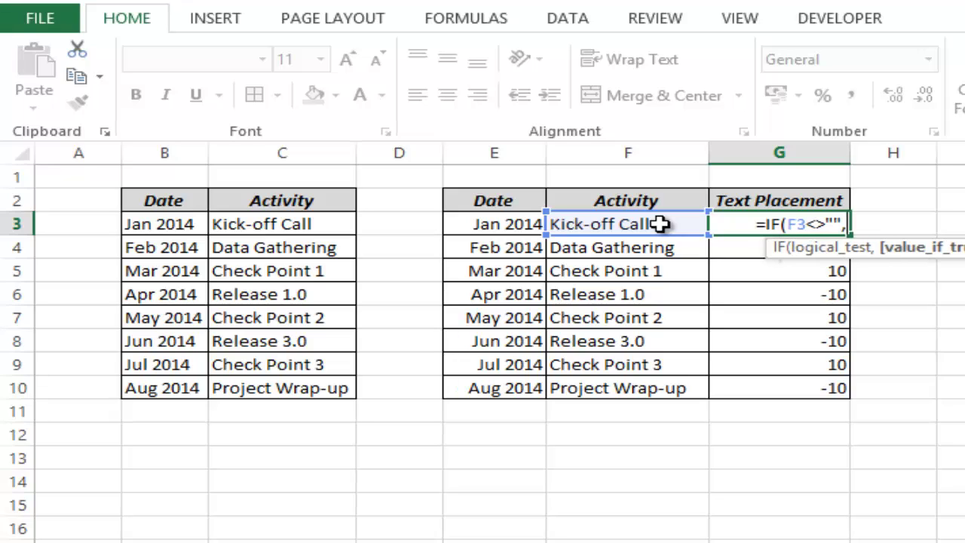
text(10)
text(,)
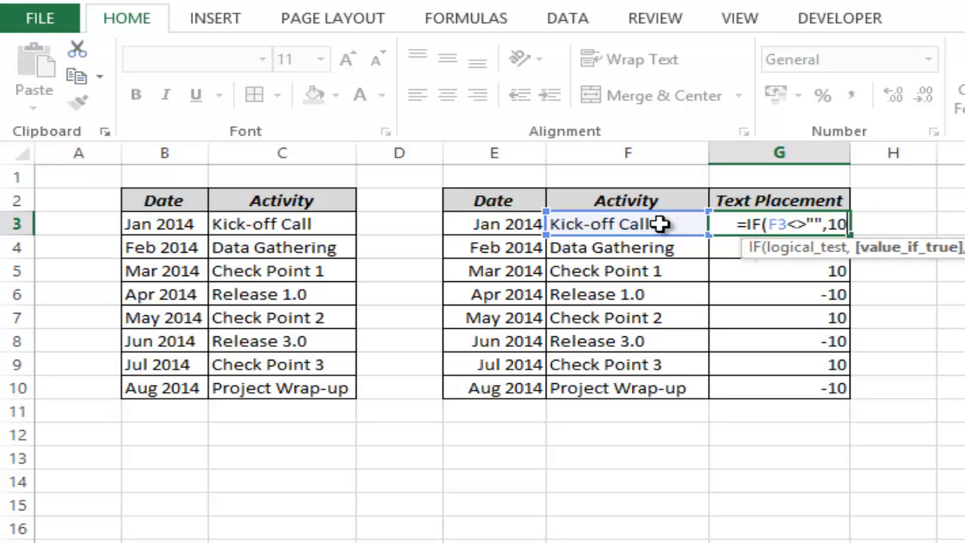
text(""))
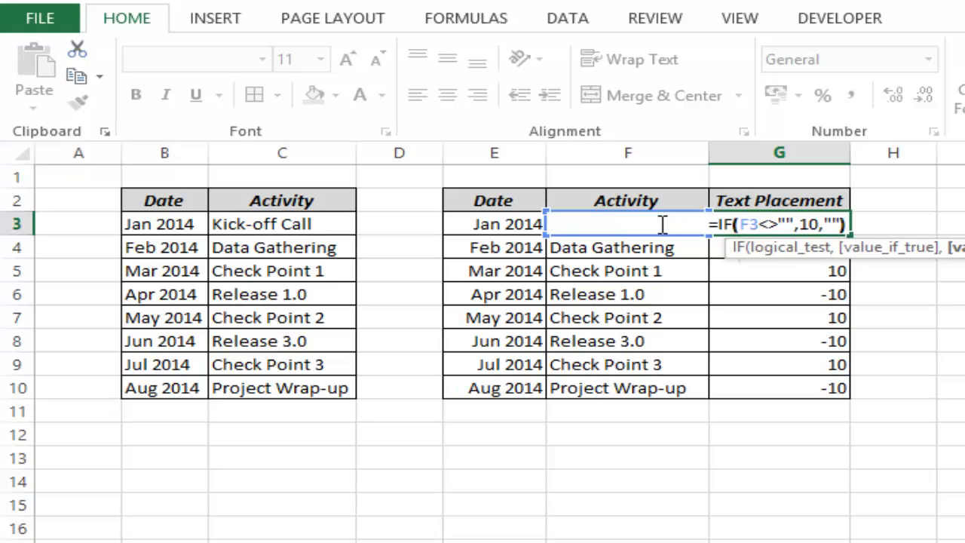
key(Return)
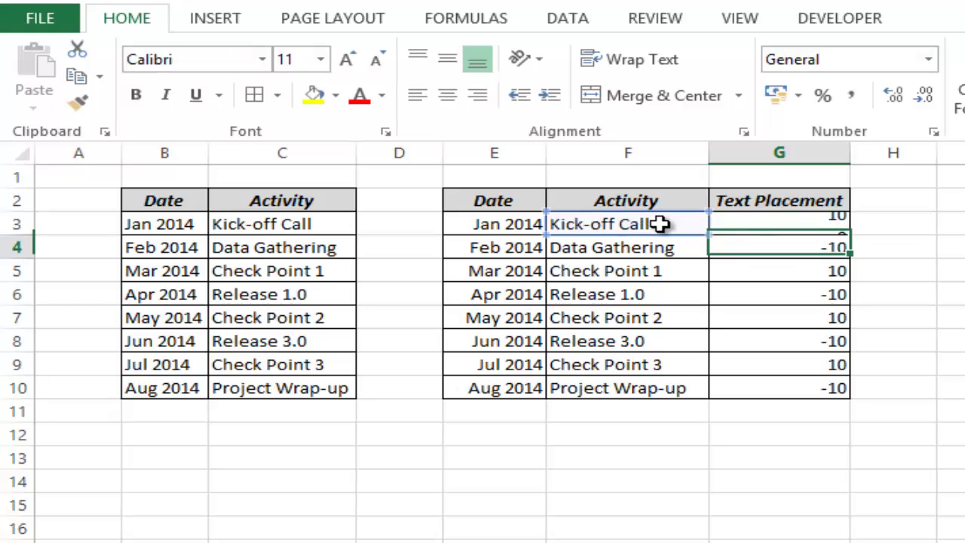
key(Up)
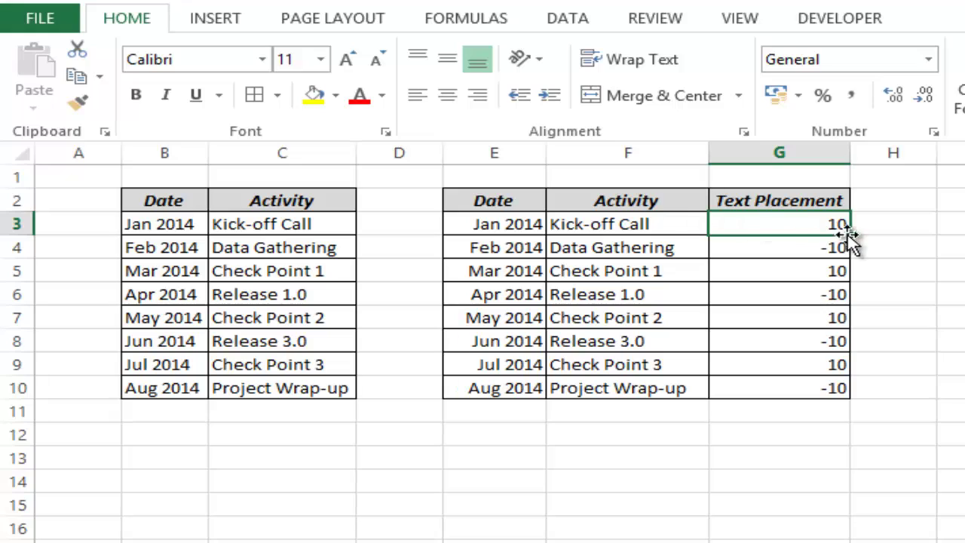
drag(857, 237, 848, 388)
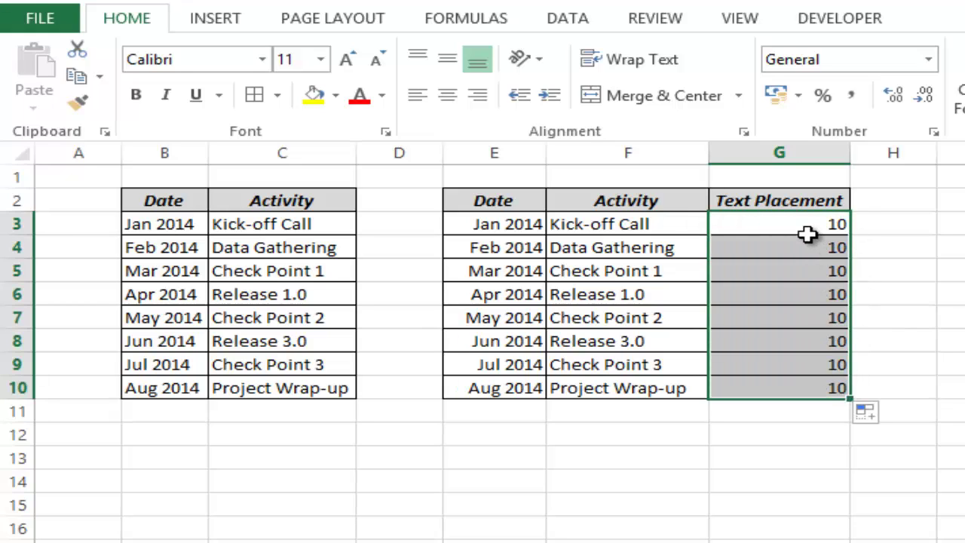
Change the Text Placement formula in G4 to =IF(F4<>"",-10,"").
click(778, 253)
double_click(777, 253)
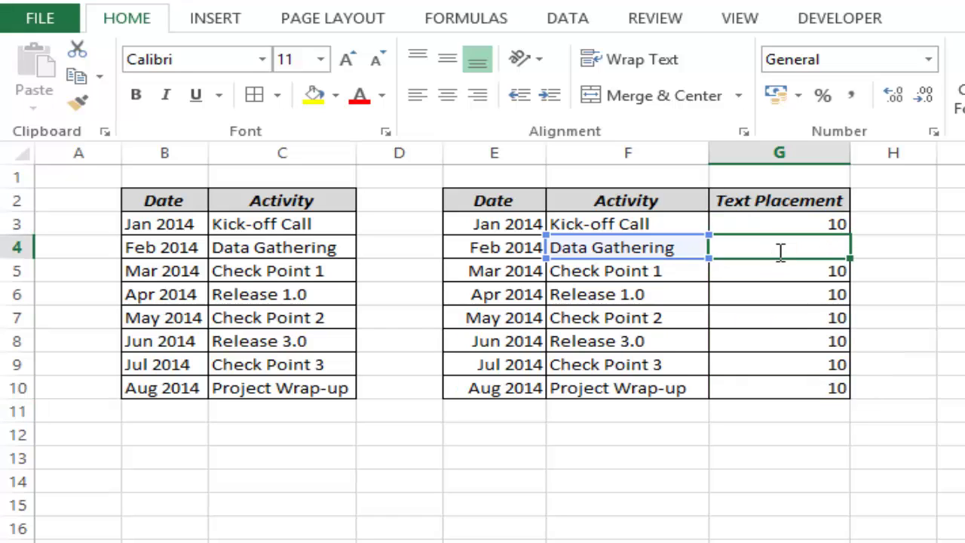
click(804, 248)
text(-10,""))
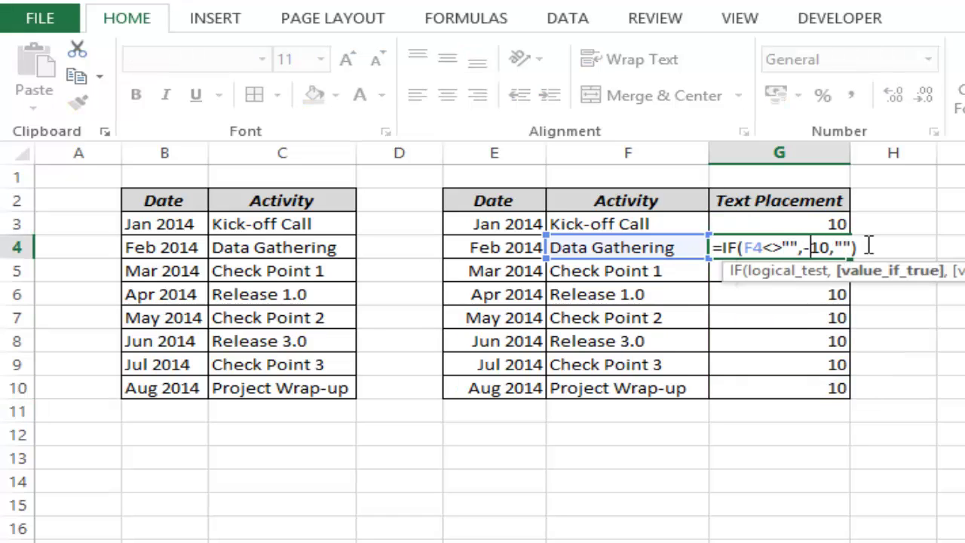
key(Return)
Change the Text Placement formula in G6 to =IF(F6<>"",-10,"").
key(Return)
key(F2)
key(Left)
key(Left)
key(Left)
key(Left)
key(Left)
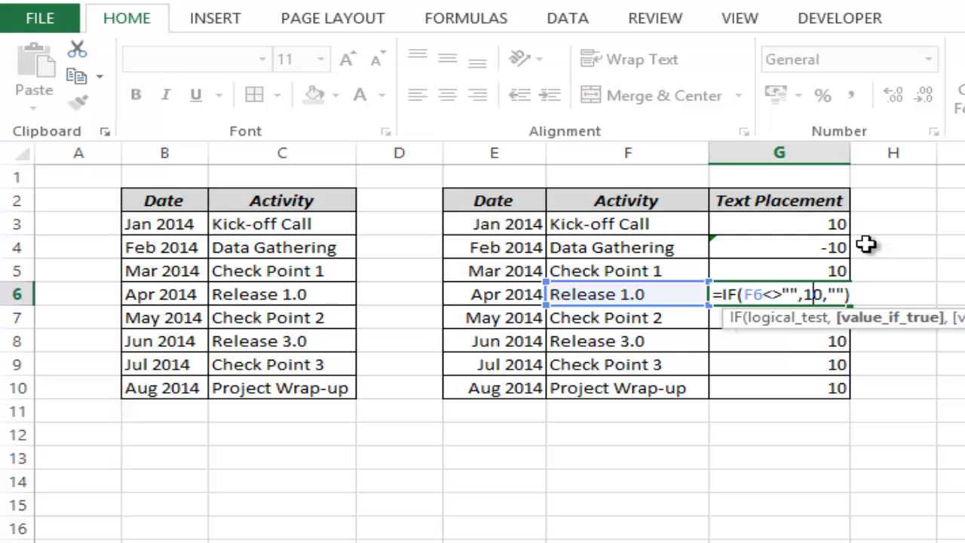
text(-)
key(Return)
key(Return)
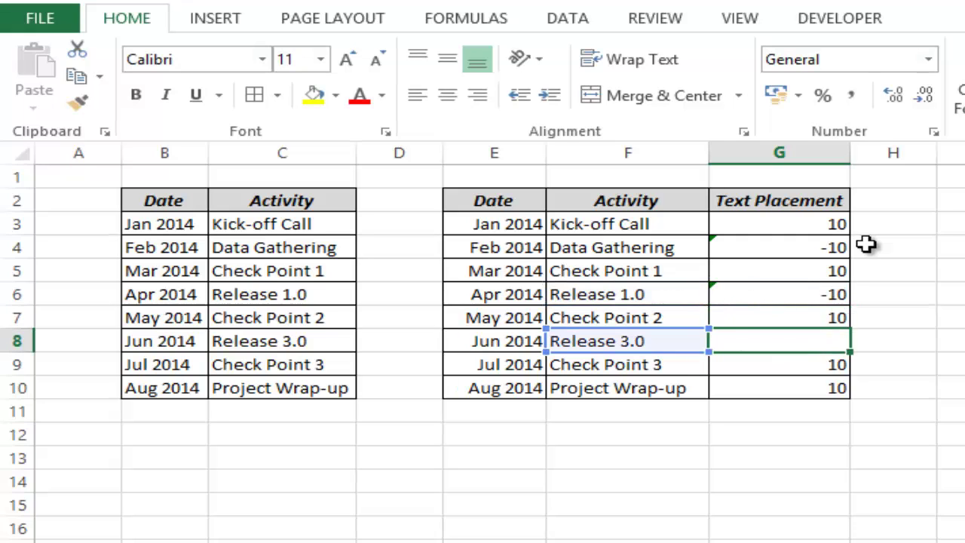
Change the Text Placement formula in G8 to =IF(F8<>"",-10,"").
key(F2)
key(Left)
key(Left)
key(Left)
key(Left)
key(Left)
text(-)
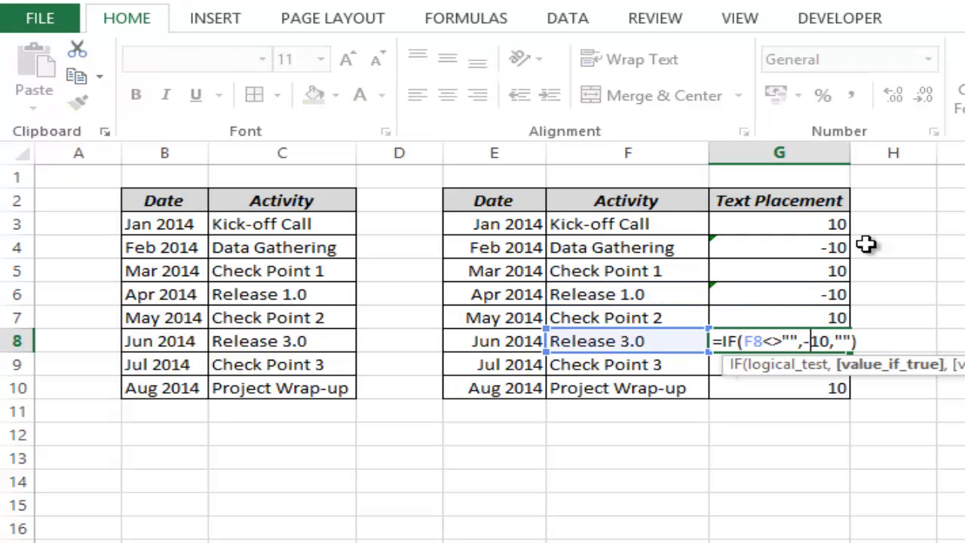
key(Return)
Clear the activity in F3 to check how the placement formula handles a blank, and undo the deletion.
key(Up)
key(Up)
key(Up)
key(Up)
key(Up)
key(Up)
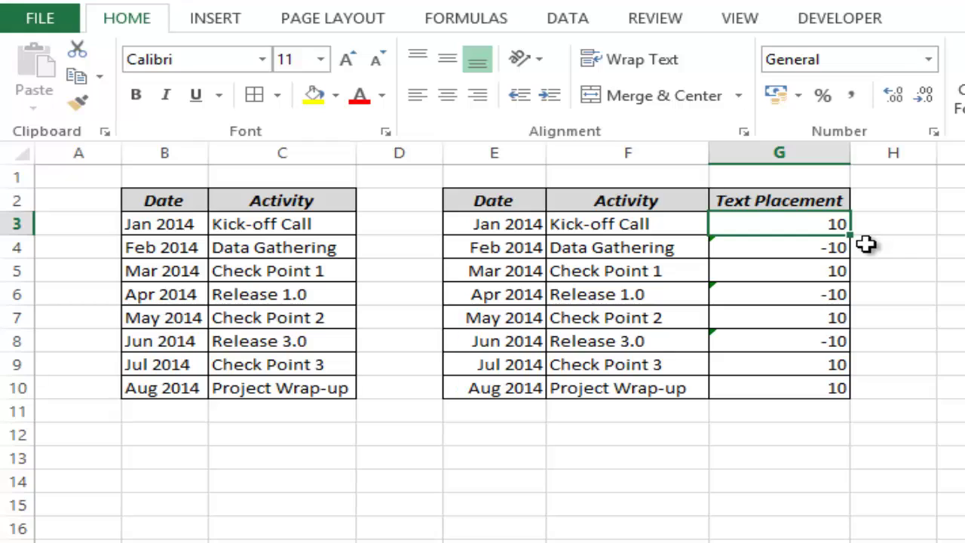
click(654, 228)
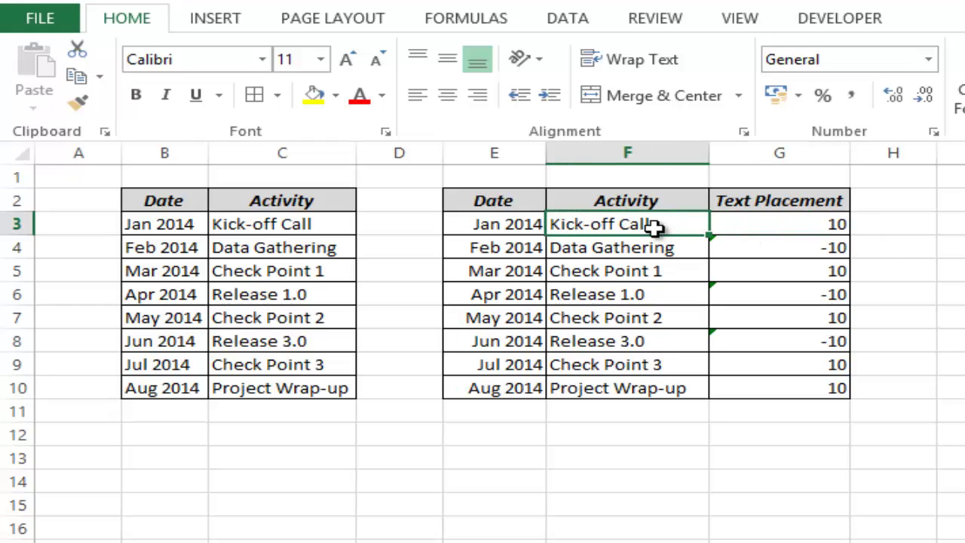
key(Delete)
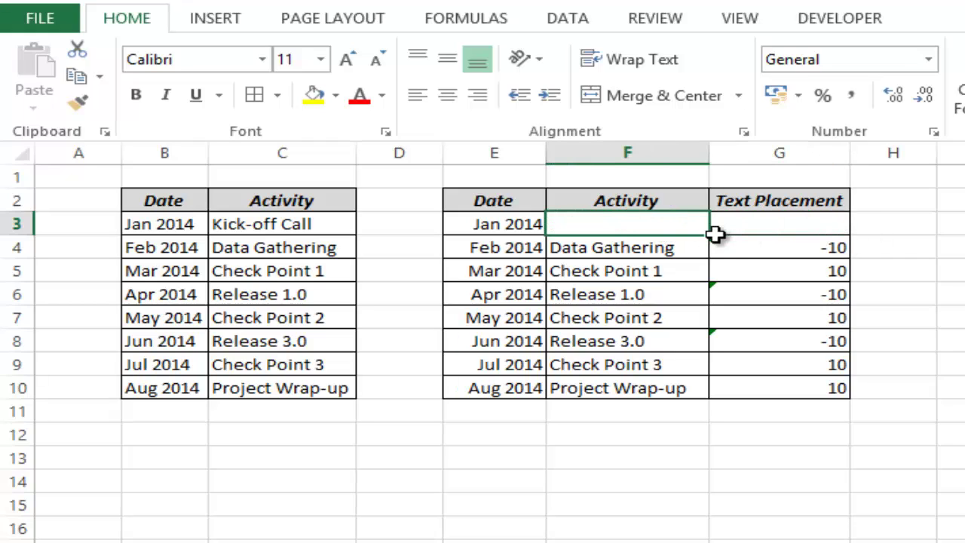
key(ctrl+z)
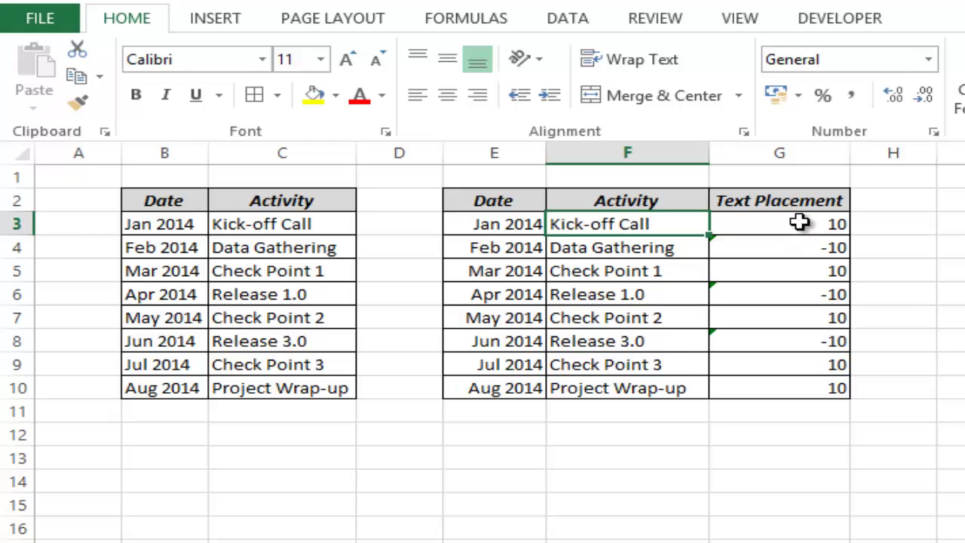
Clear the date in E3 to check how the activity and placement formulas respond, and undo the deletion.
click(499, 223)
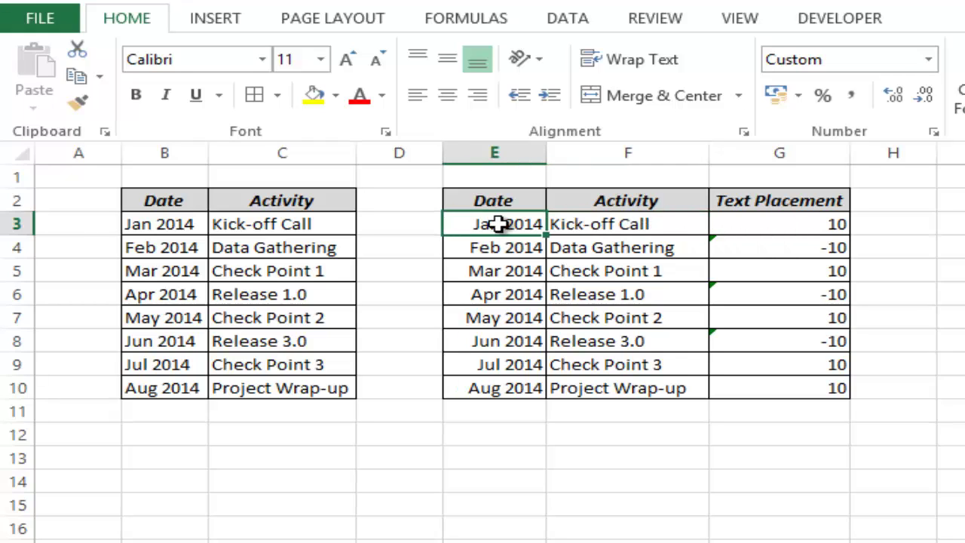
key(Delete)
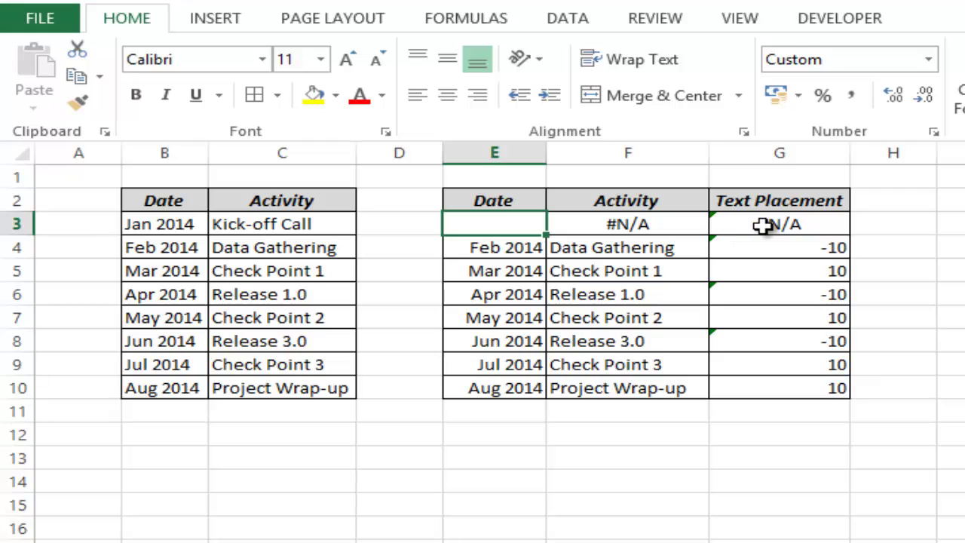
key(ctrl+z)
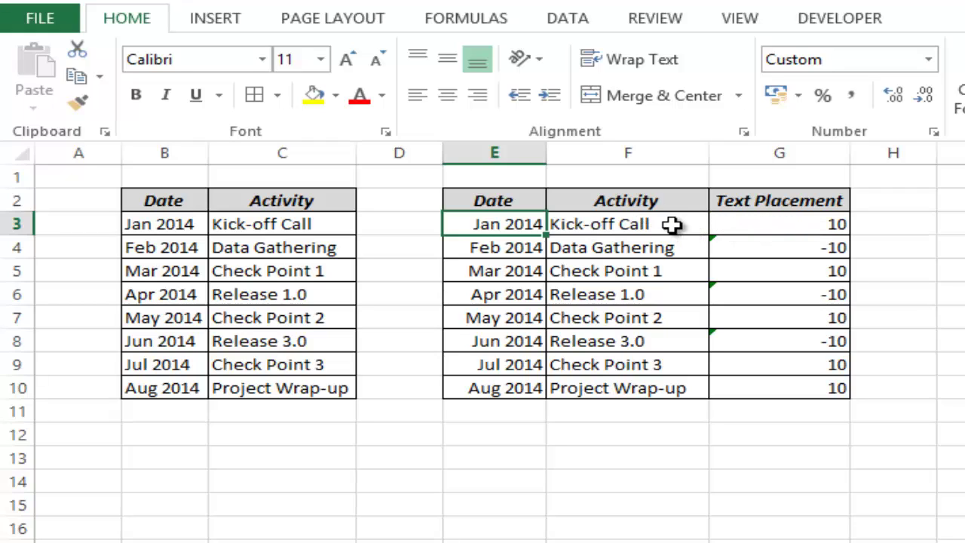
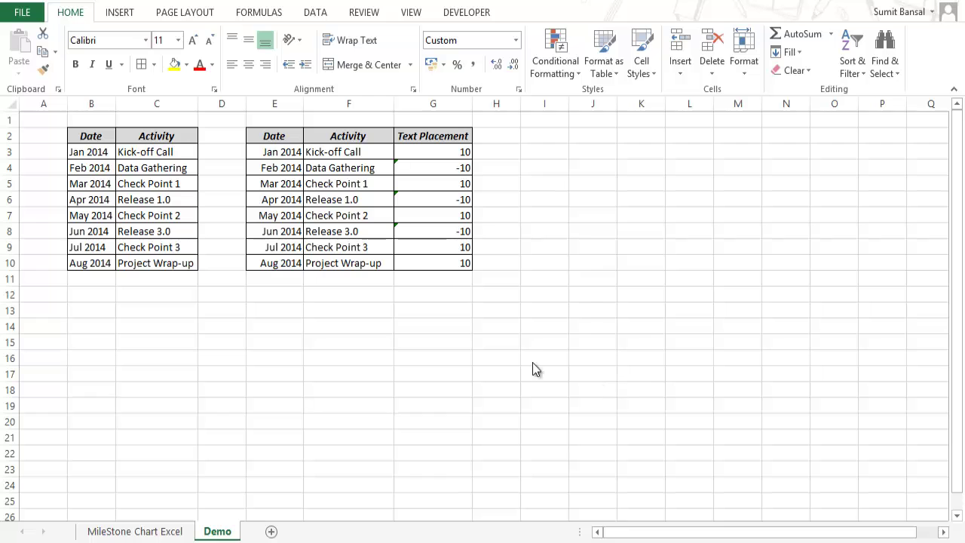
Insert a 2-D Line with Markers chart from the helper table and move it below the table.
click(225, 25)
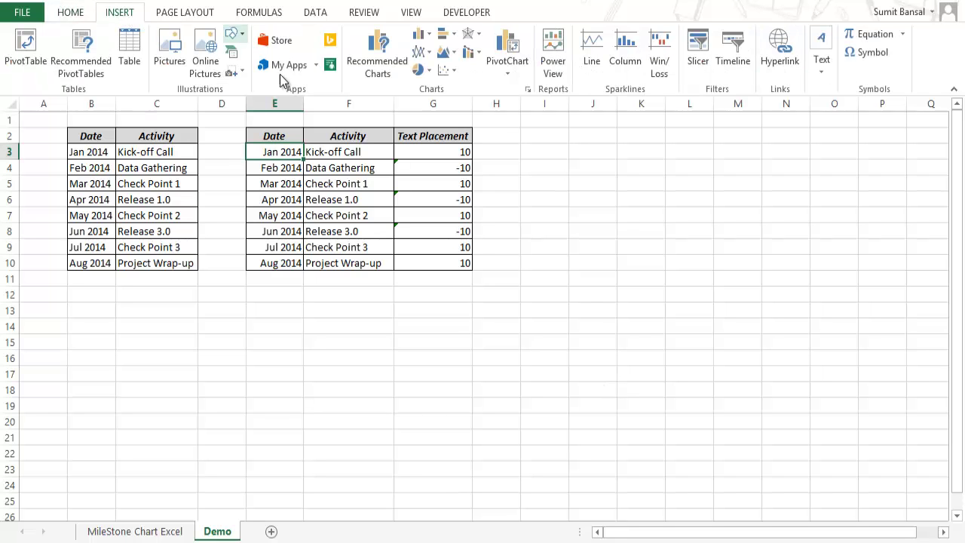
click(424, 52)
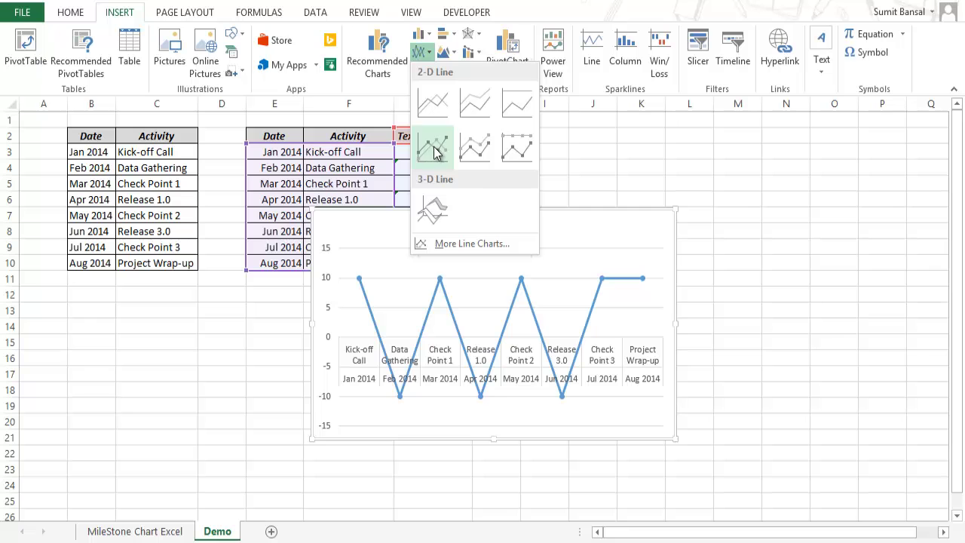
click(435, 150)
drag(528, 211, 553, 281)
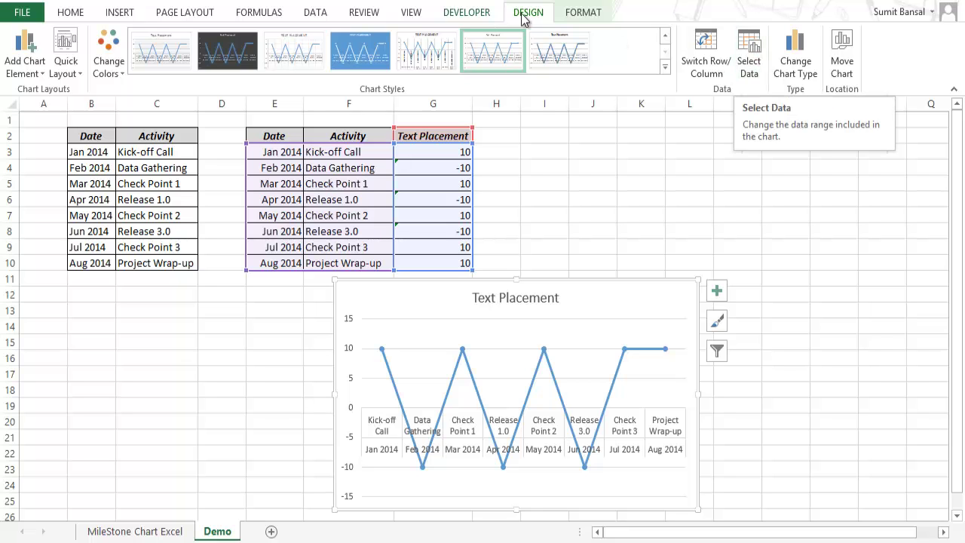
Replace the chart's Text Placement series with a new series named Date that uses the values in F3:F10.
click(753, 69)
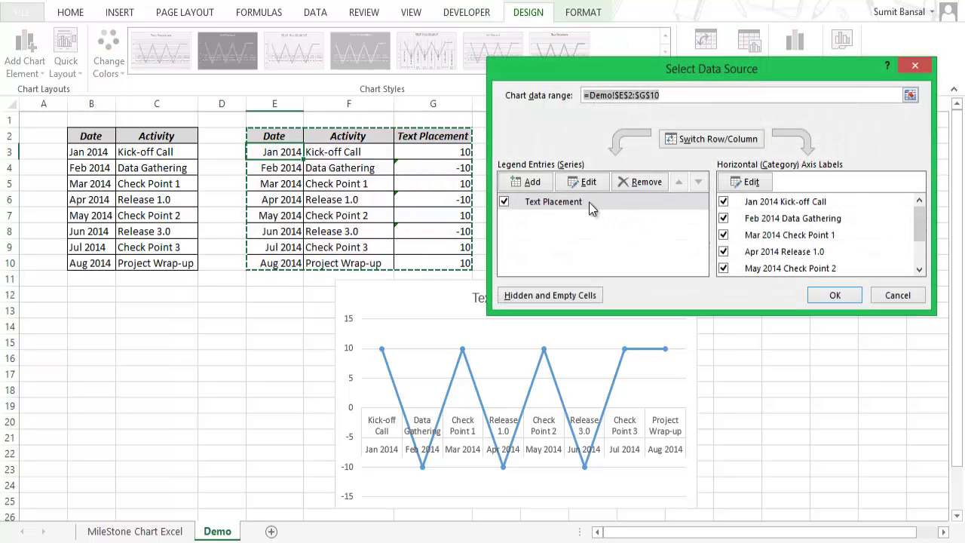
click(629, 181)
click(536, 182)
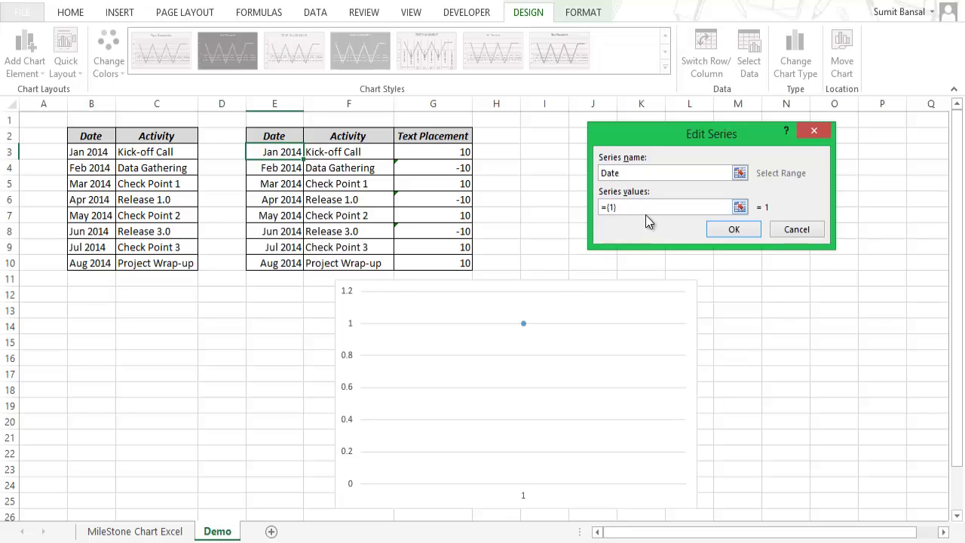
click(740, 206)
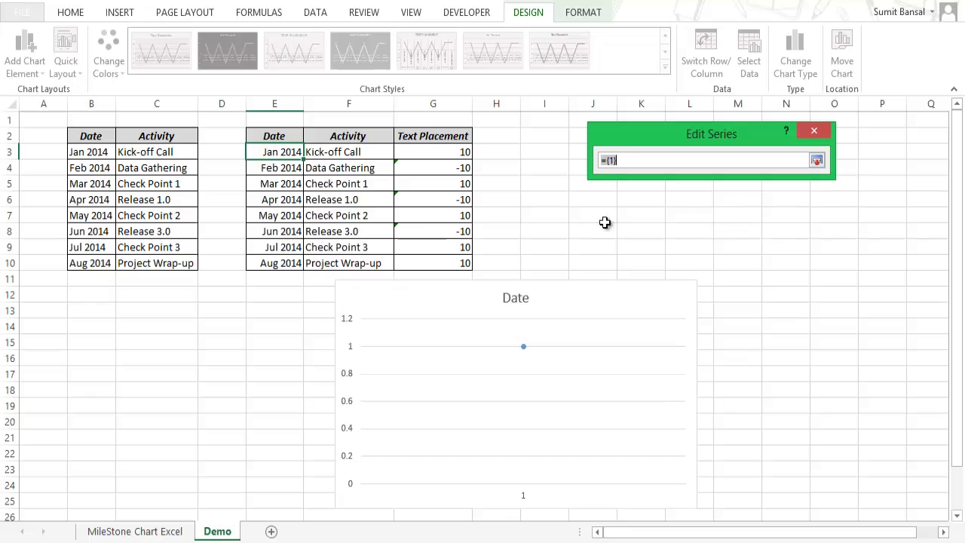
click(338, 154)
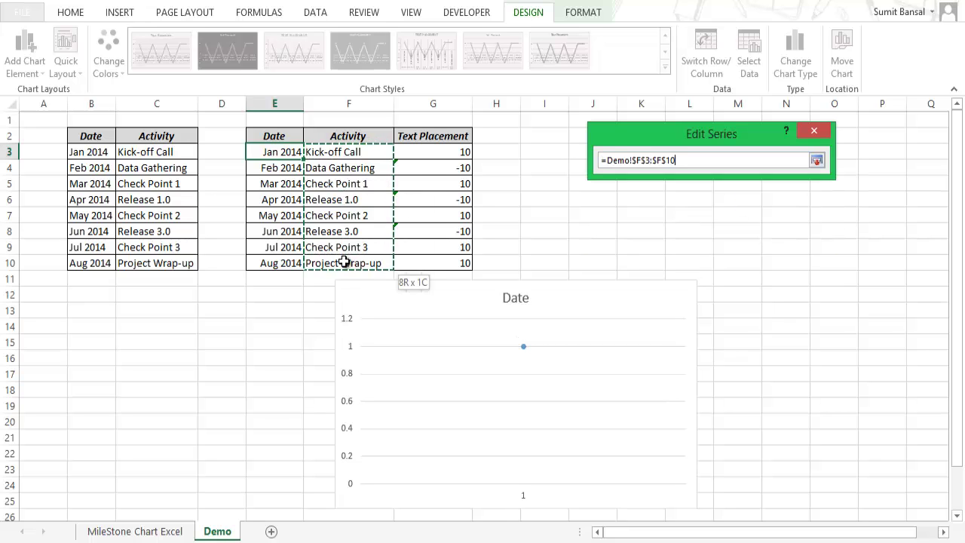
click(816, 161)
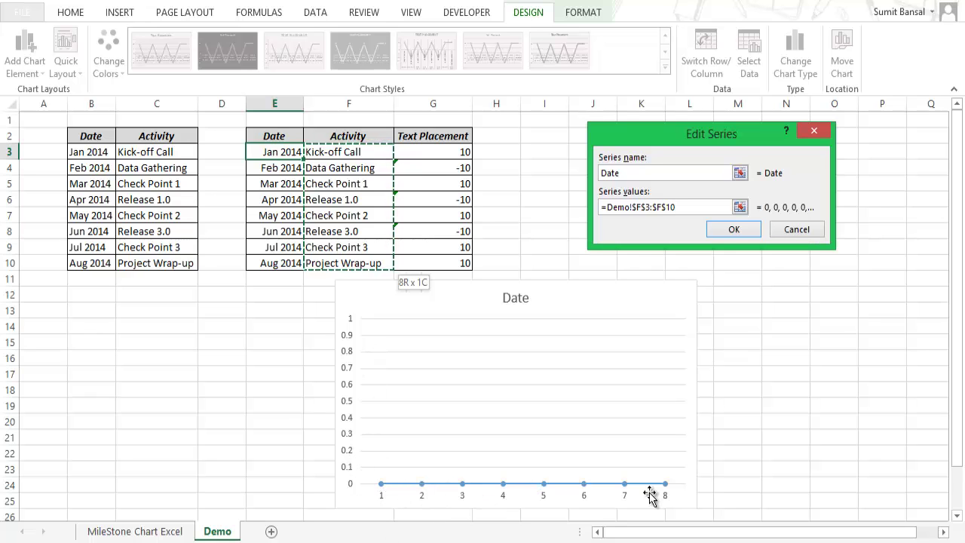
click(734, 229)
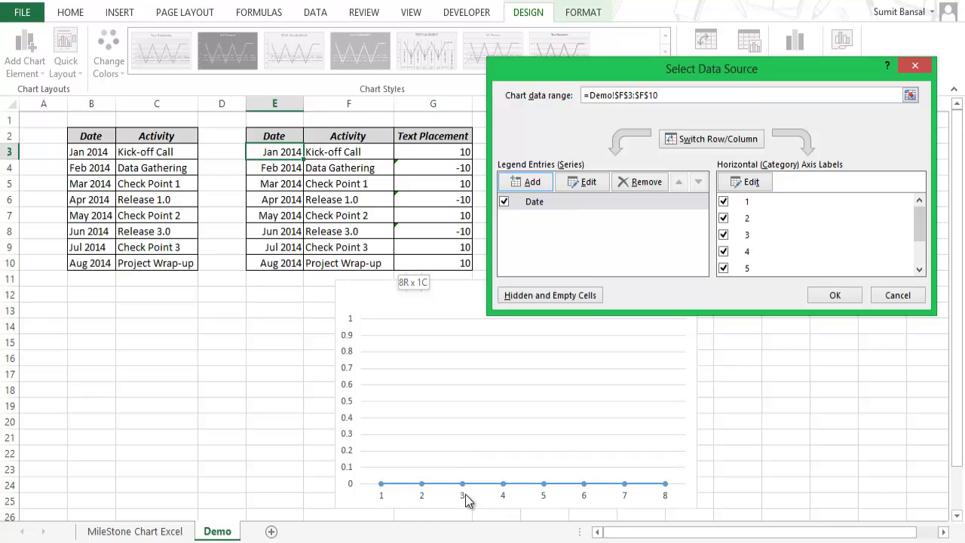
Set the chart's horizontal axis labels to the dates in E3:E10 and apply the data source changes.
click(761, 184)
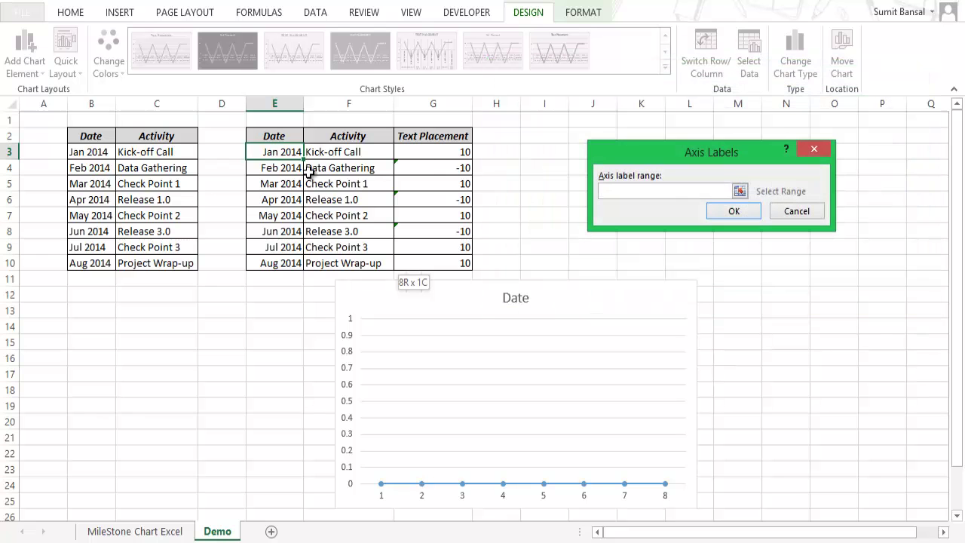
drag(282, 153, 291, 262)
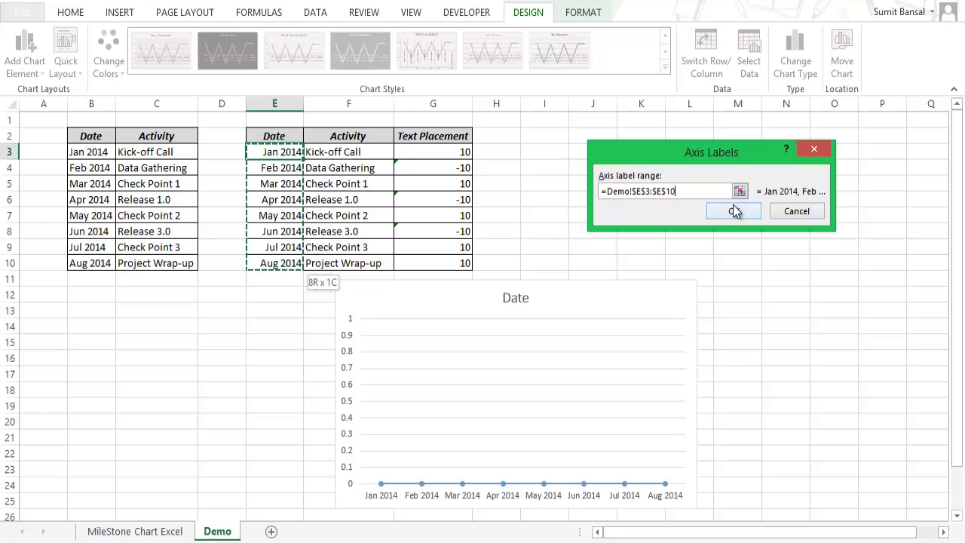
click(734, 211)
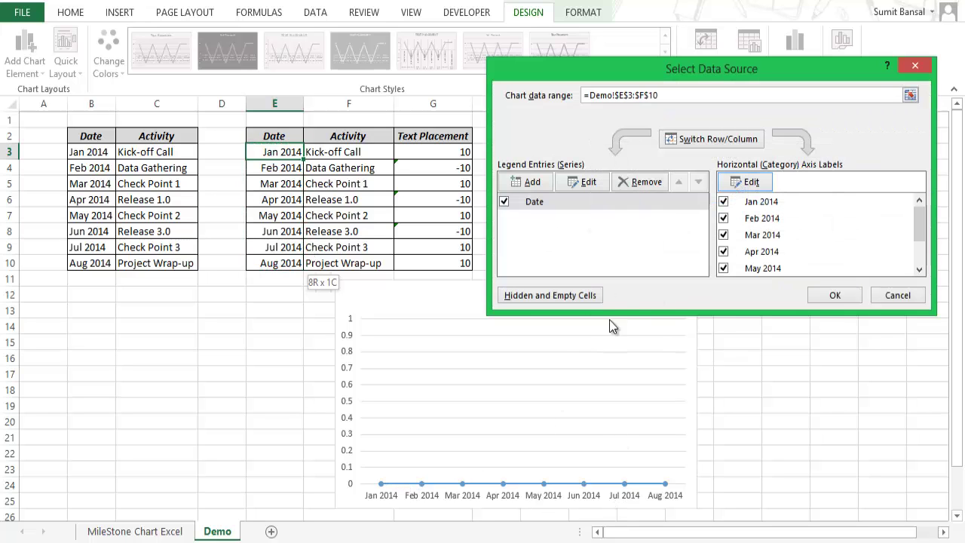
click(831, 297)
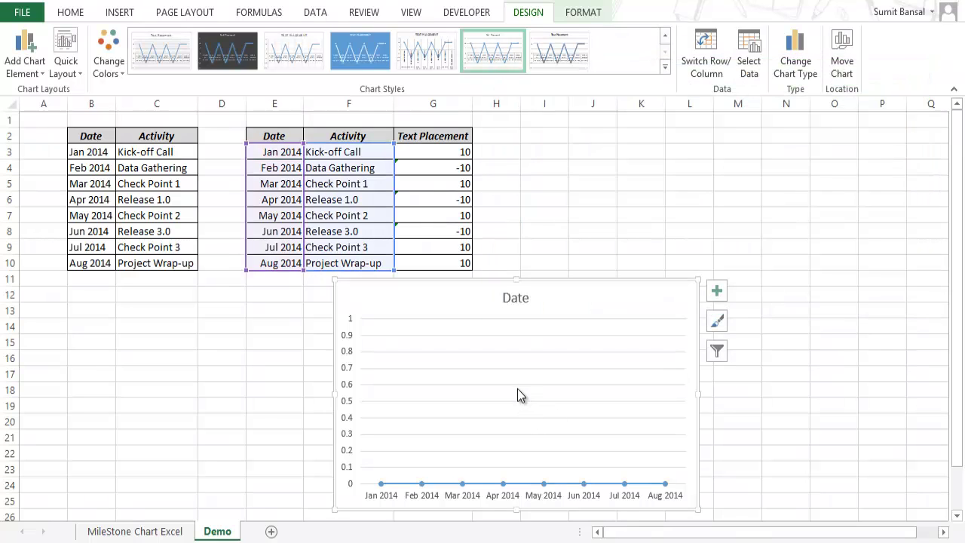
Add a second chart series named Activity with the text placement values in G3:G10.
click(520, 385)
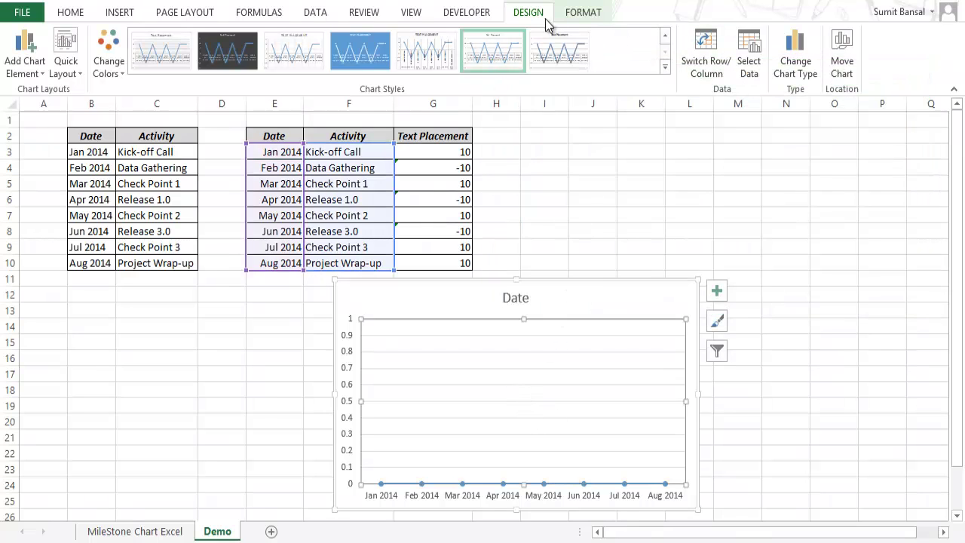
click(748, 70)
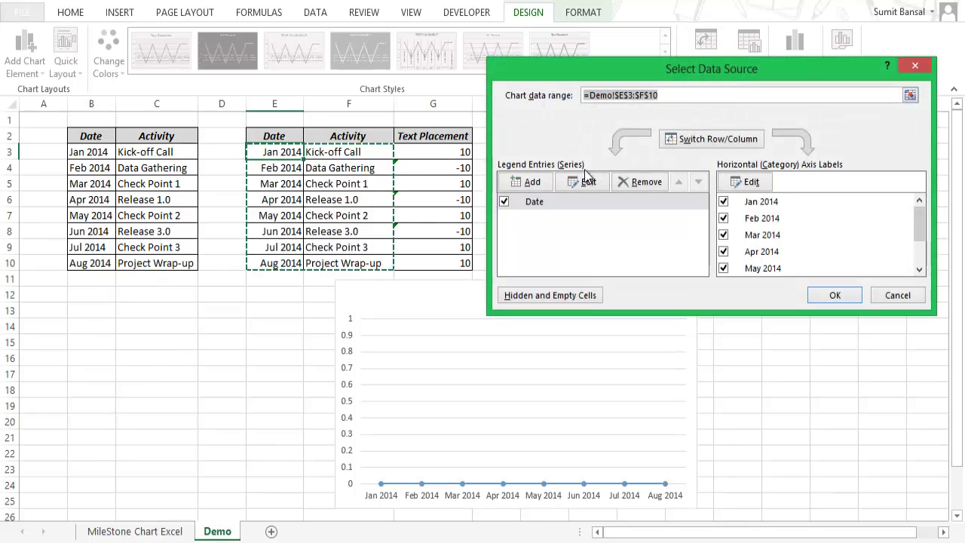
click(543, 184)
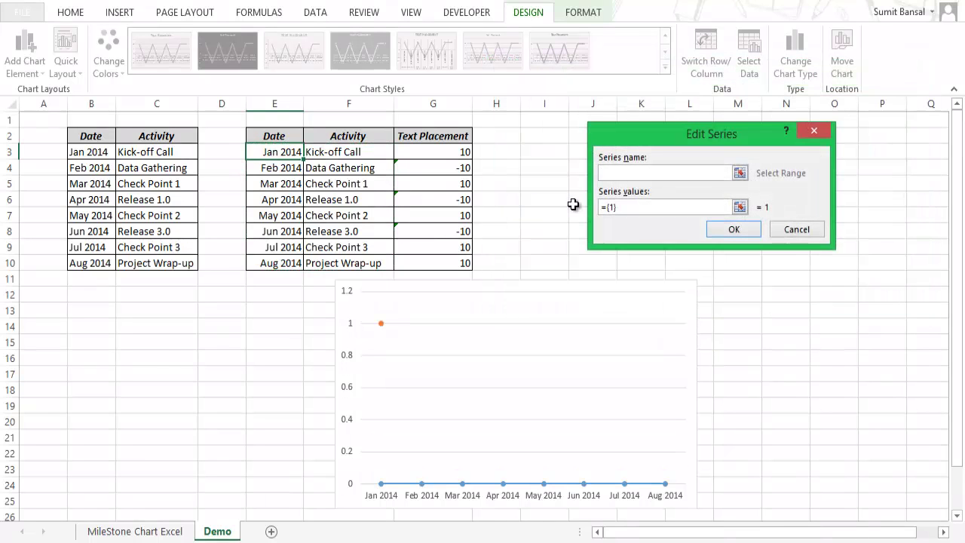
text(Activity)
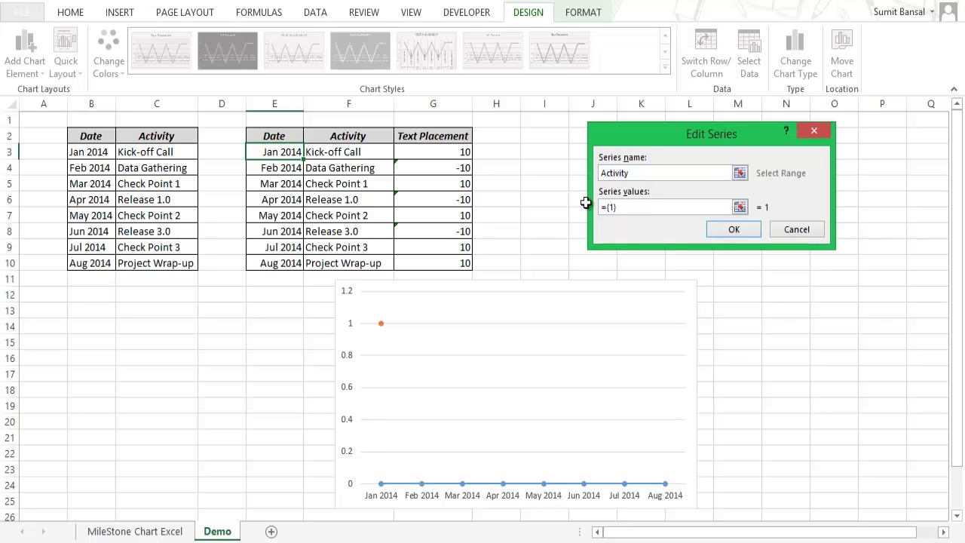
click(739, 208)
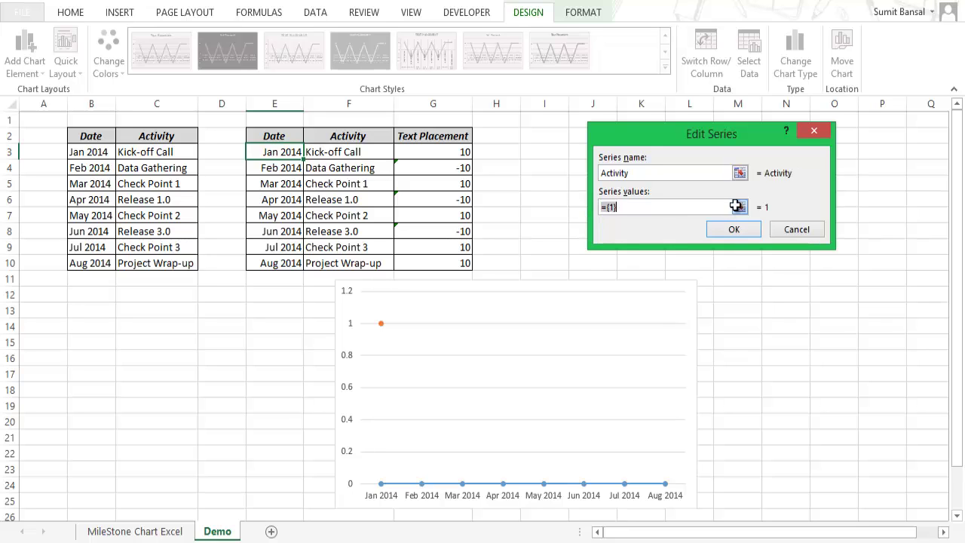
drag(441, 152, 447, 260)
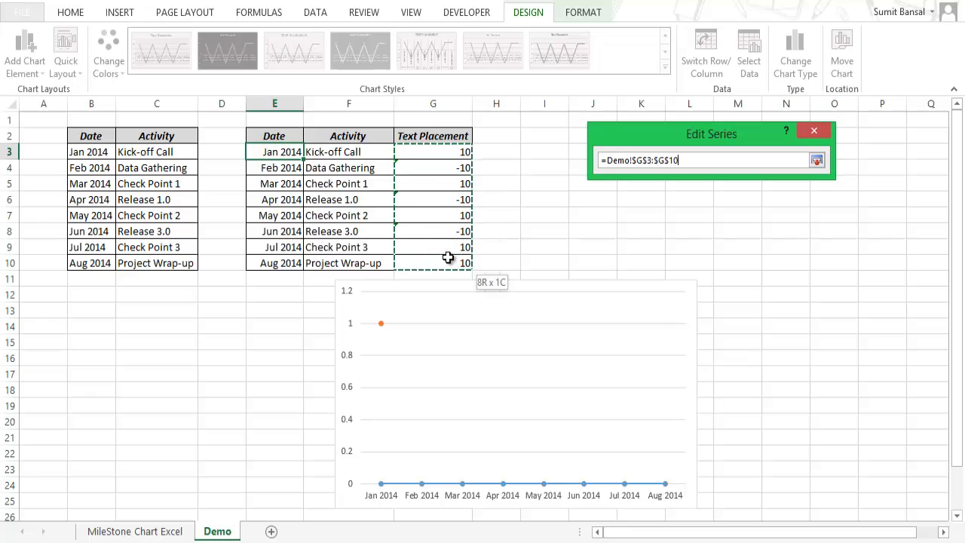
click(816, 160)
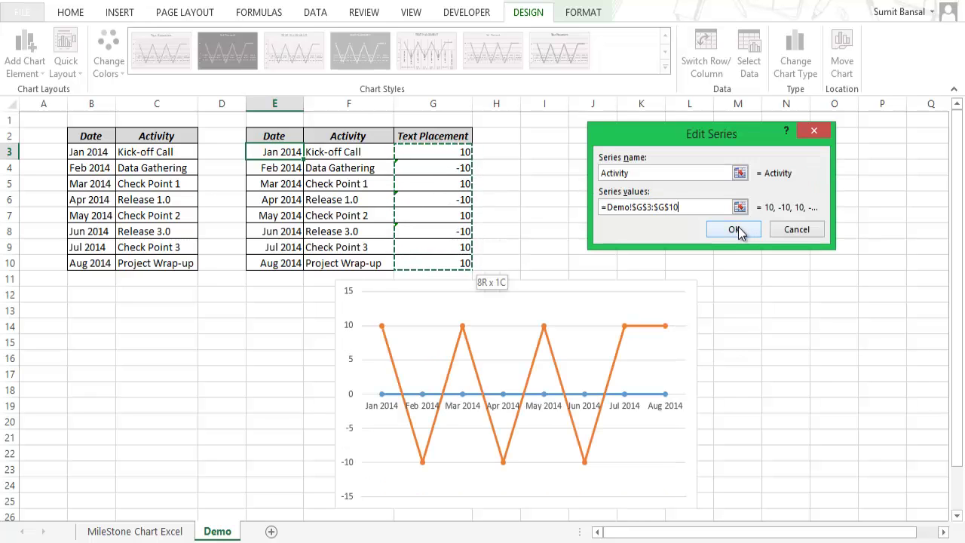
click(735, 229)
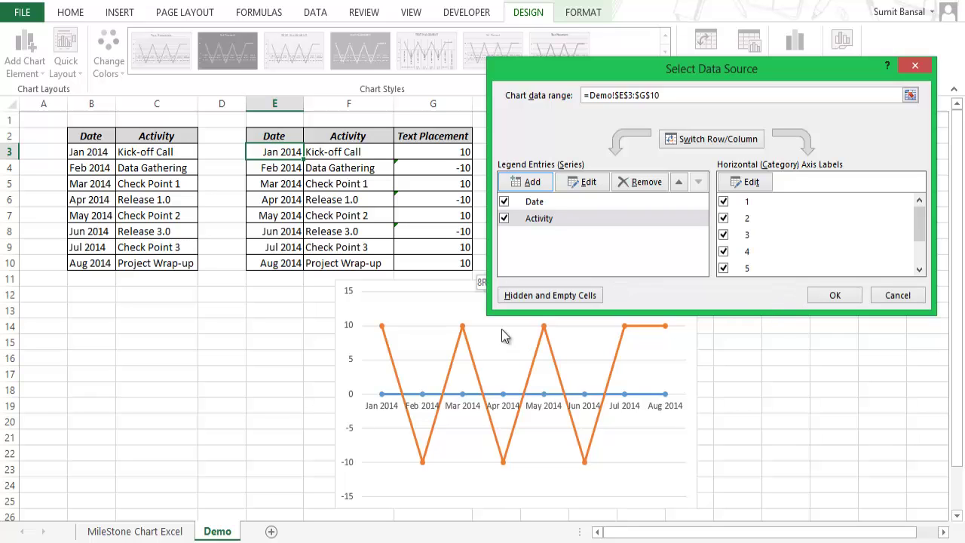
click(834, 295)
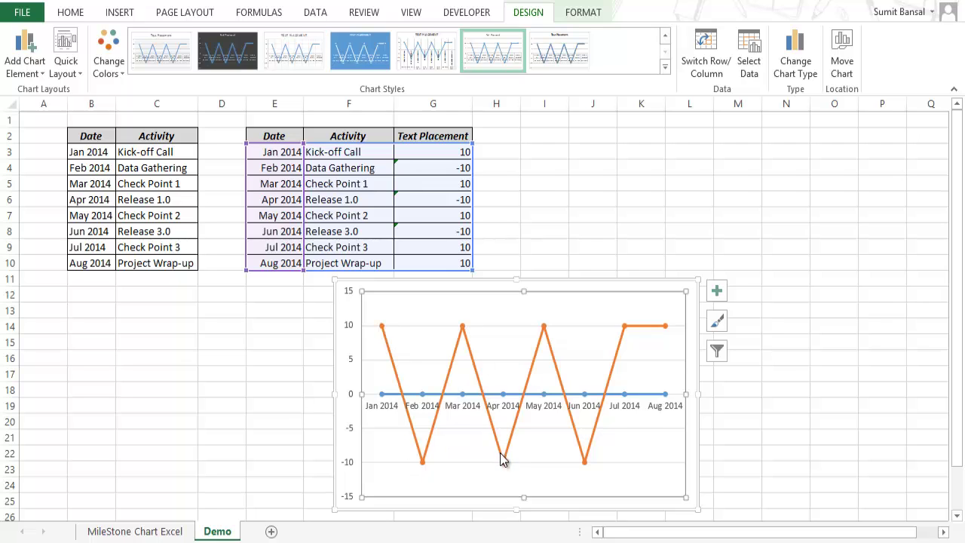
Change the chart type of the Activity series to Stacked Column.
click(383, 326)
right_click(382, 326)
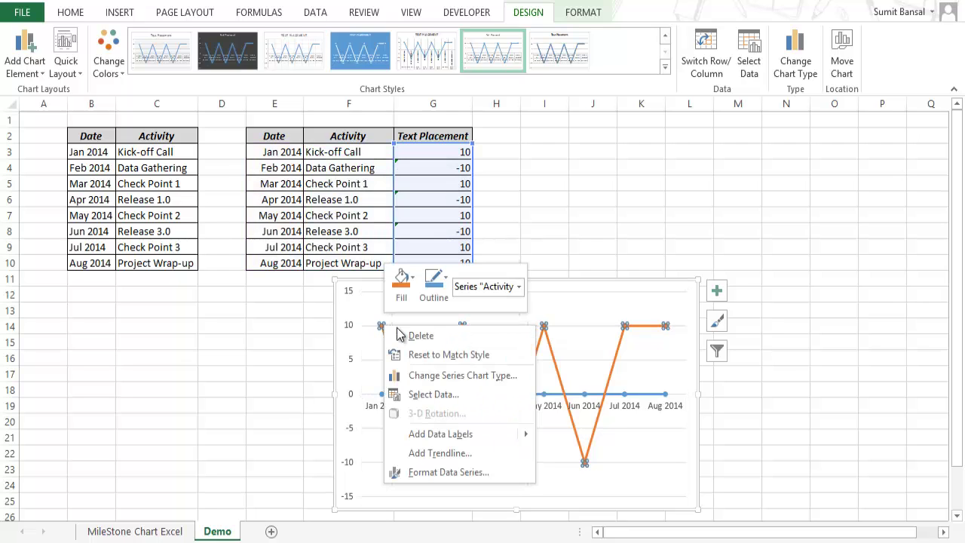
click(482, 375)
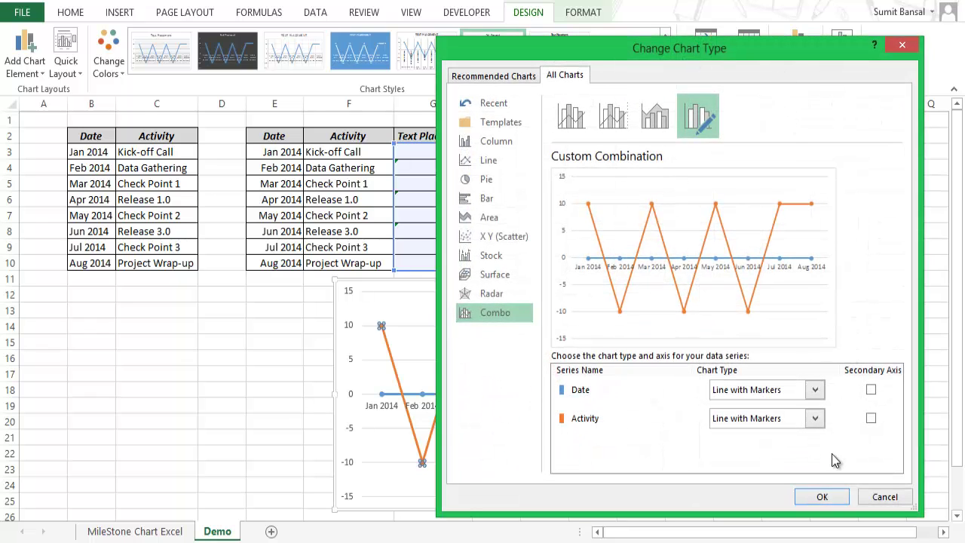
click(815, 418)
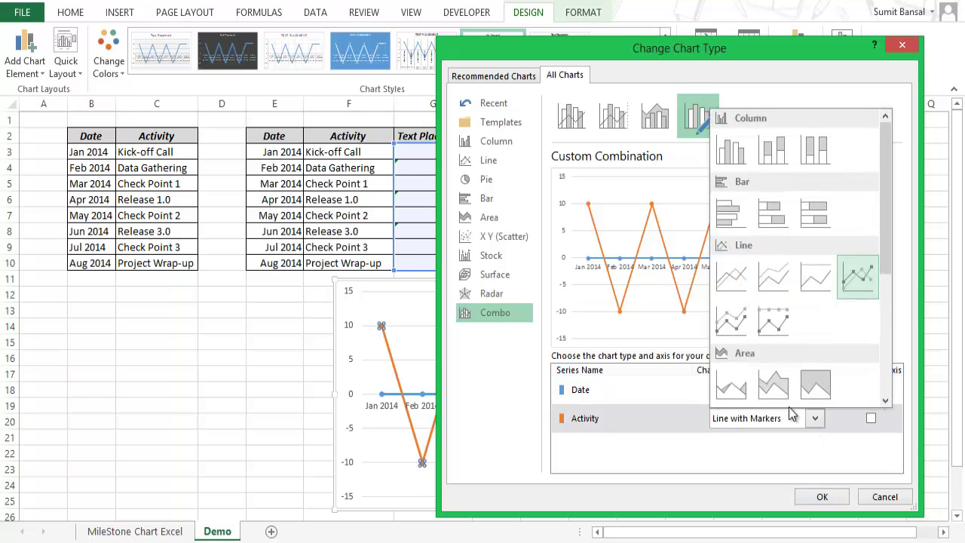
click(779, 155)
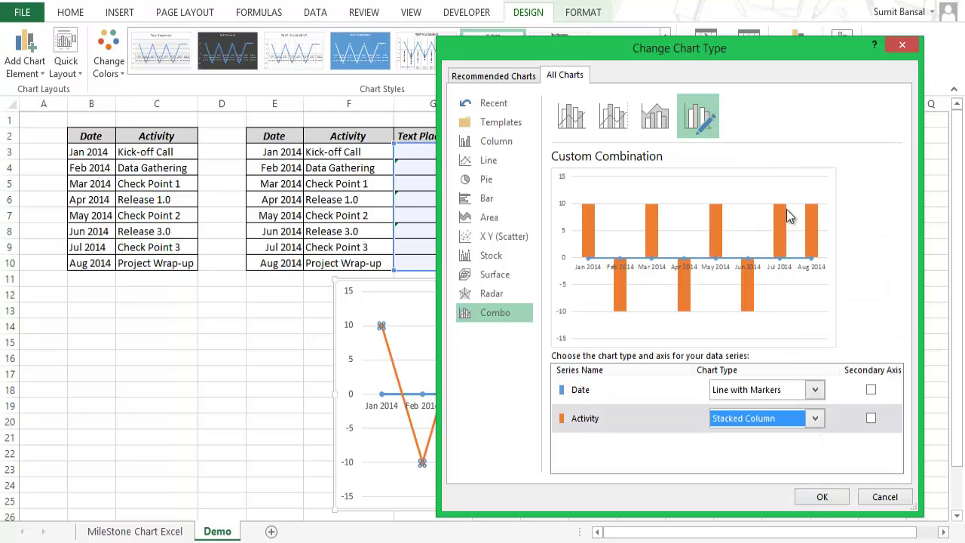
click(820, 499)
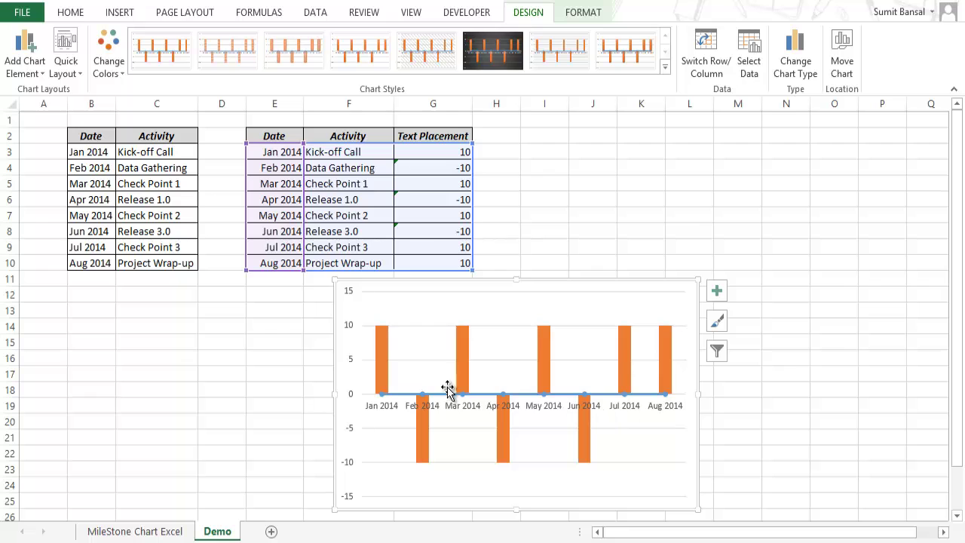
Plot the Activity column series on the secondary axis and delete the secondary vertical axis.
mouse_move(565, 278)
mouse_down()
mouse_move(642, 221)
mouse_move(605, 258)
mouse_move(561, 276)
mouse_up()
click(465, 345)
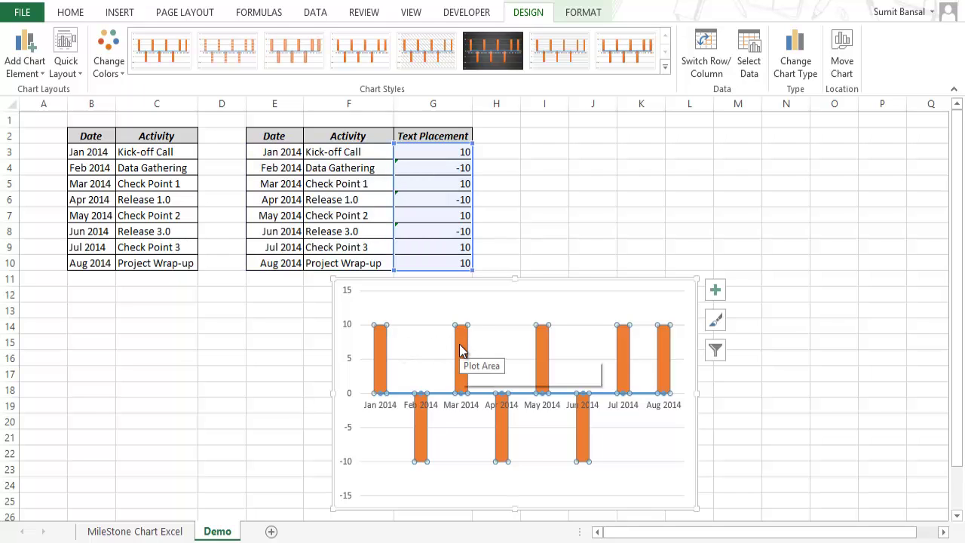
right_click(462, 348)
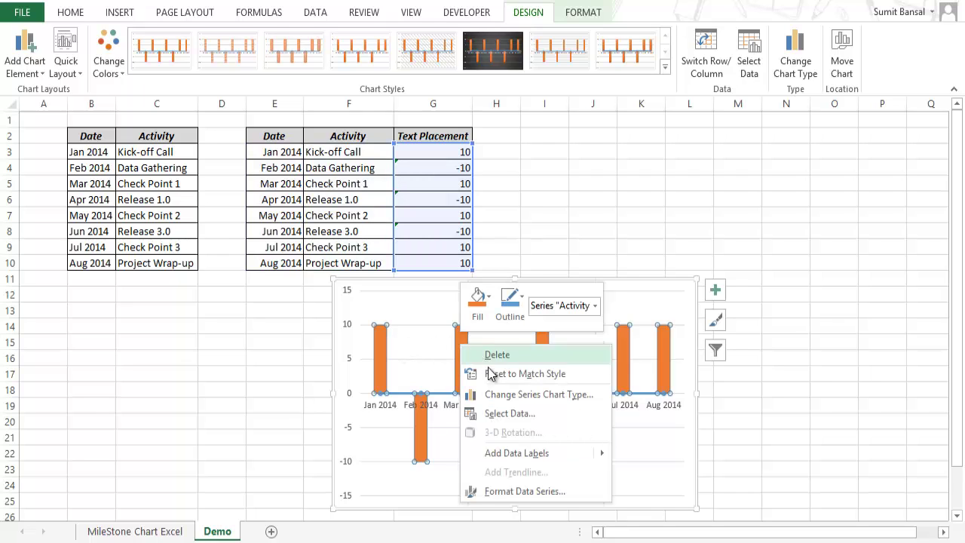
click(513, 491)
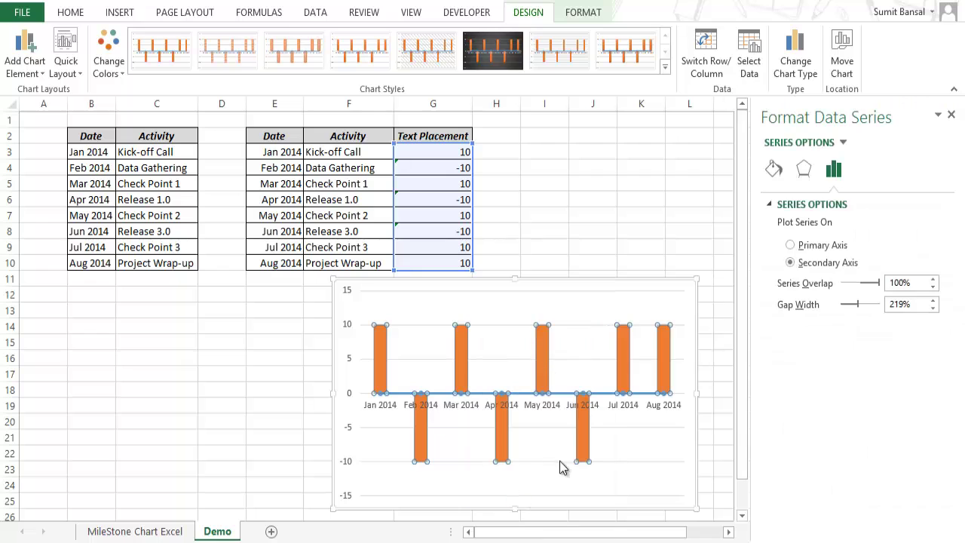
click(790, 263)
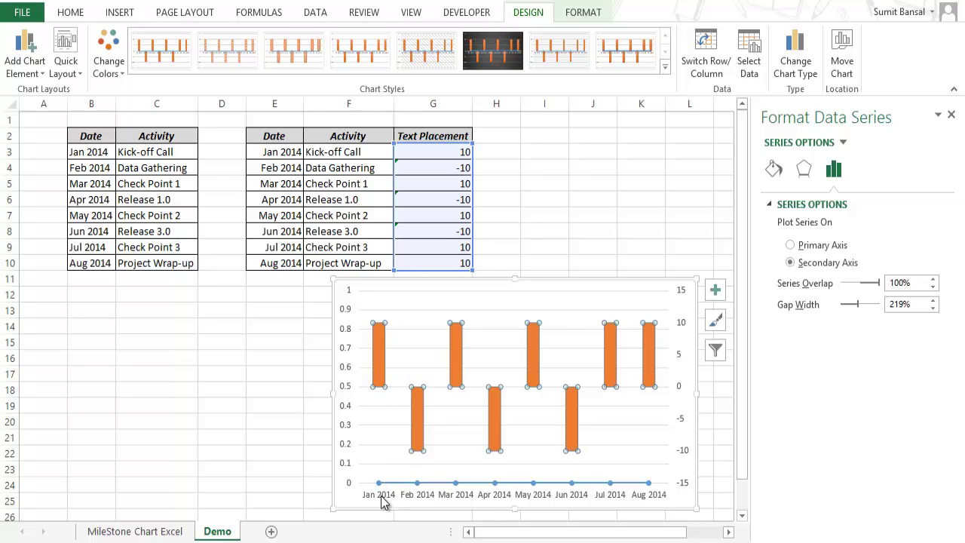
click(952, 116)
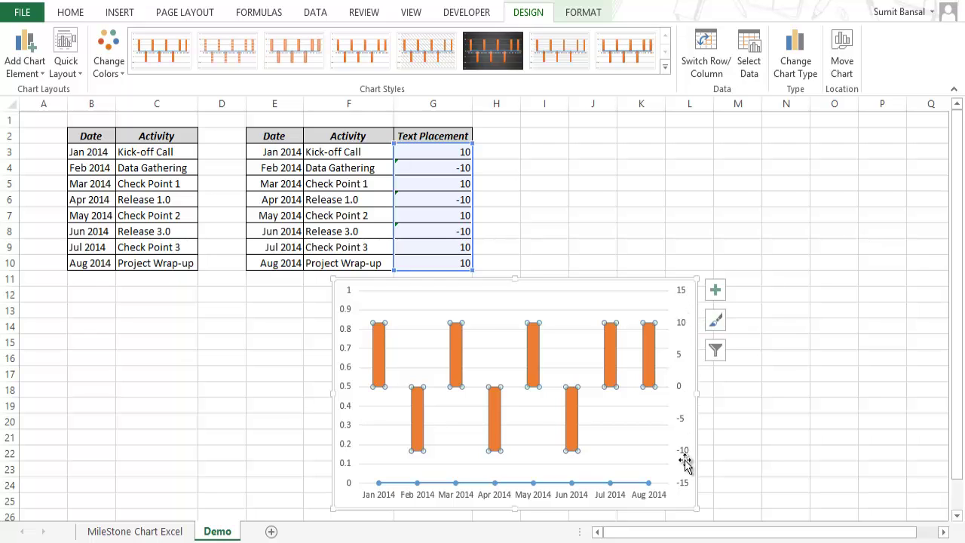
click(691, 420)
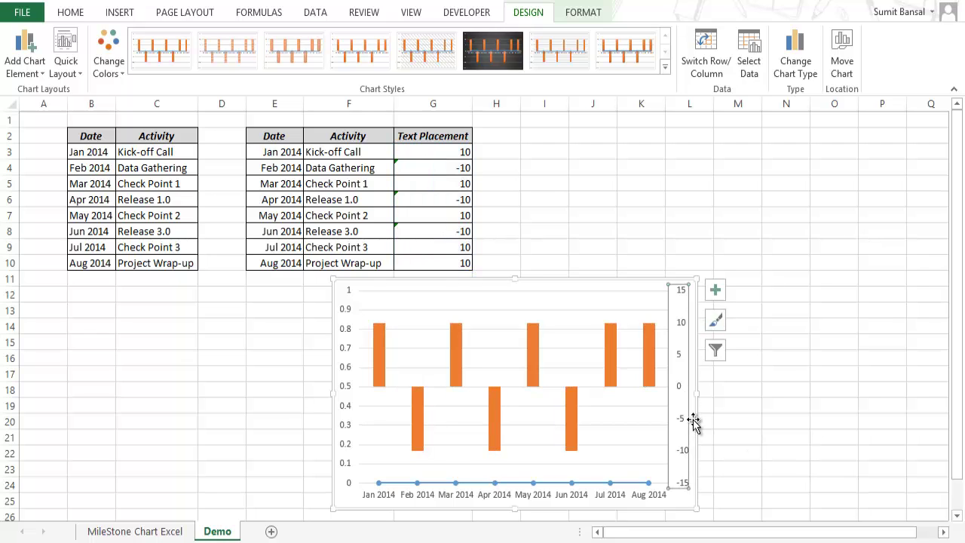
key(Delete)
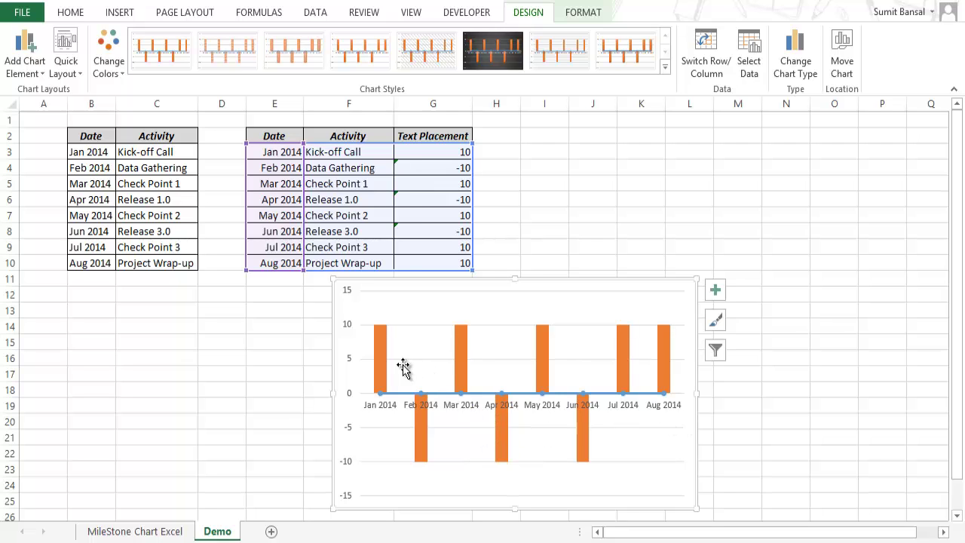
Add data labels to the Activity column series.
right_click(381, 353)
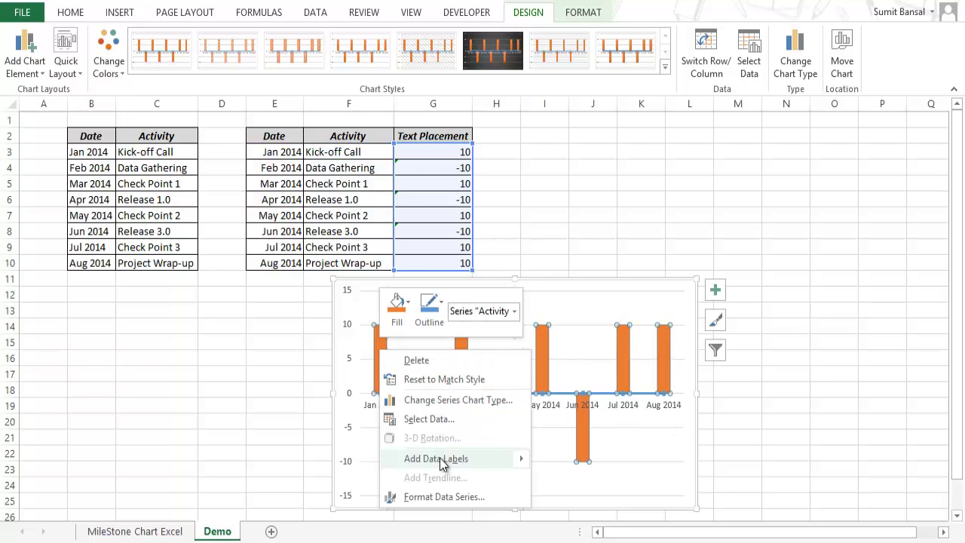
mouse_move(443, 462)
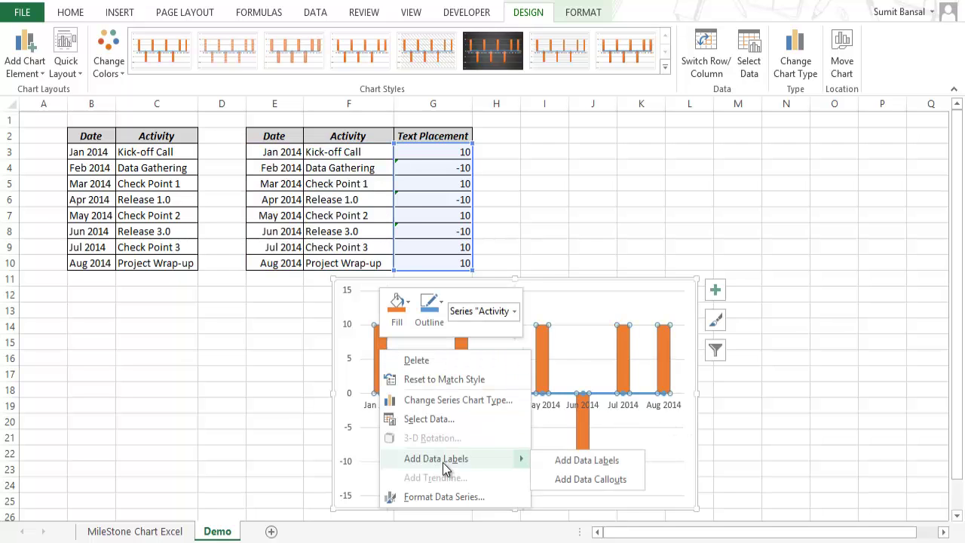
click(563, 459)
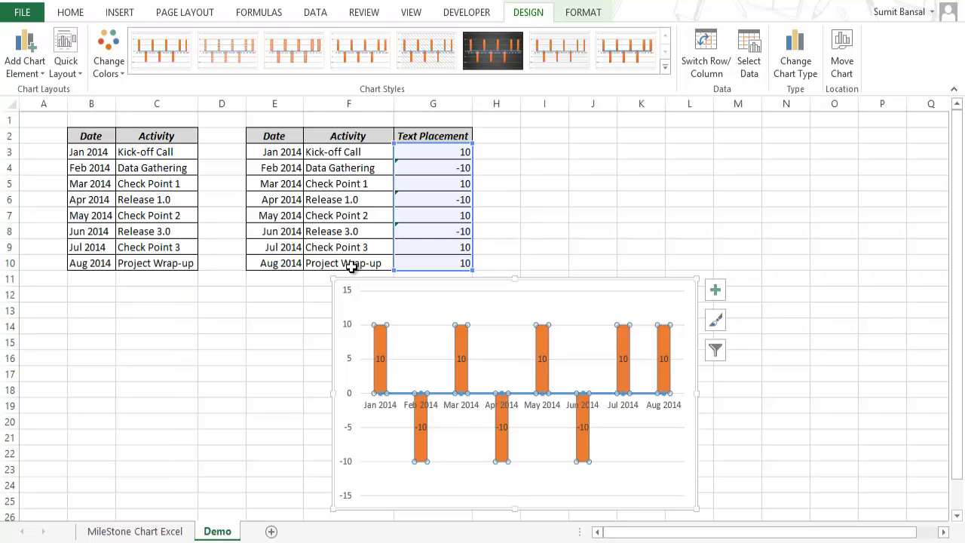
Set the Activity series' category axis labels to the activity names in F3:F10 and apply the data source change.
click(382, 333)
click(269, 342)
click(380, 341)
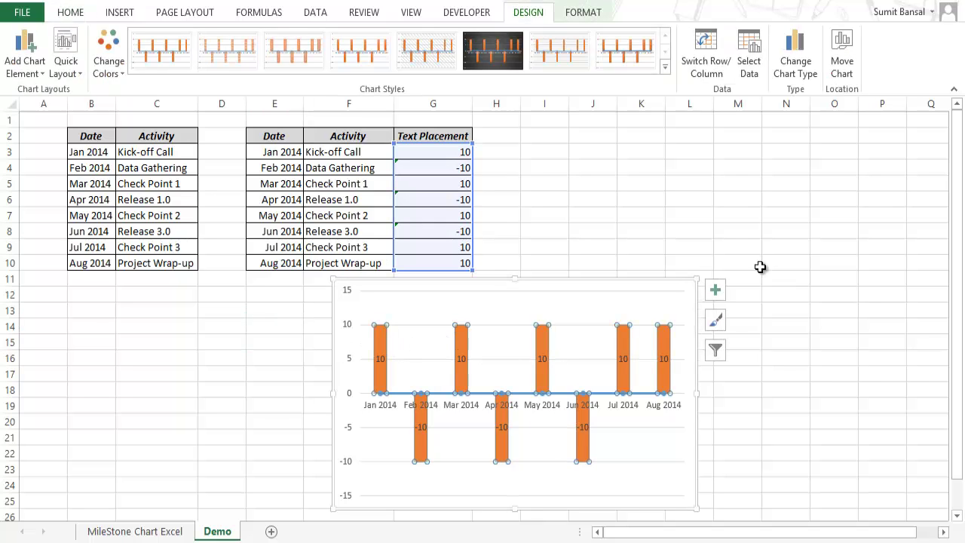
click(749, 53)
click(642, 223)
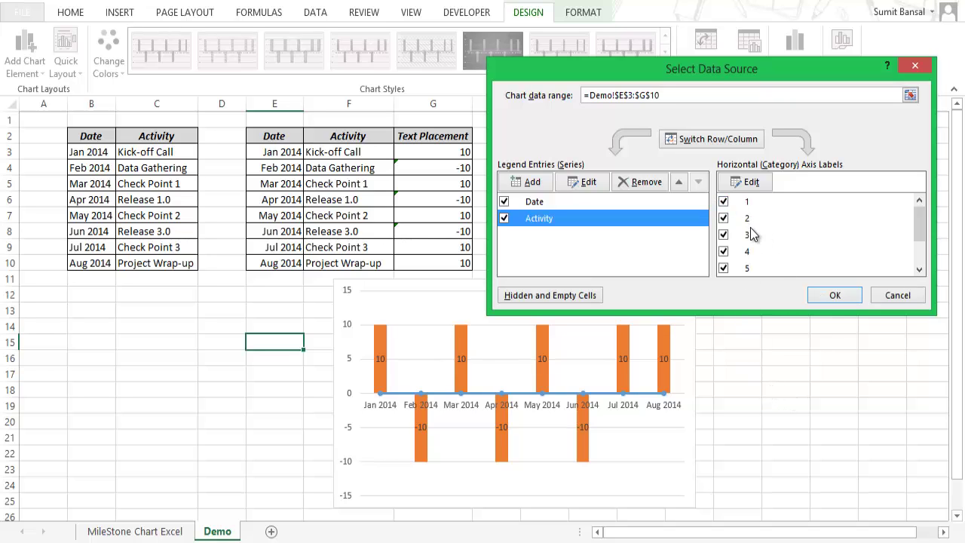
drag(913, 226, 906, 206)
click(756, 178)
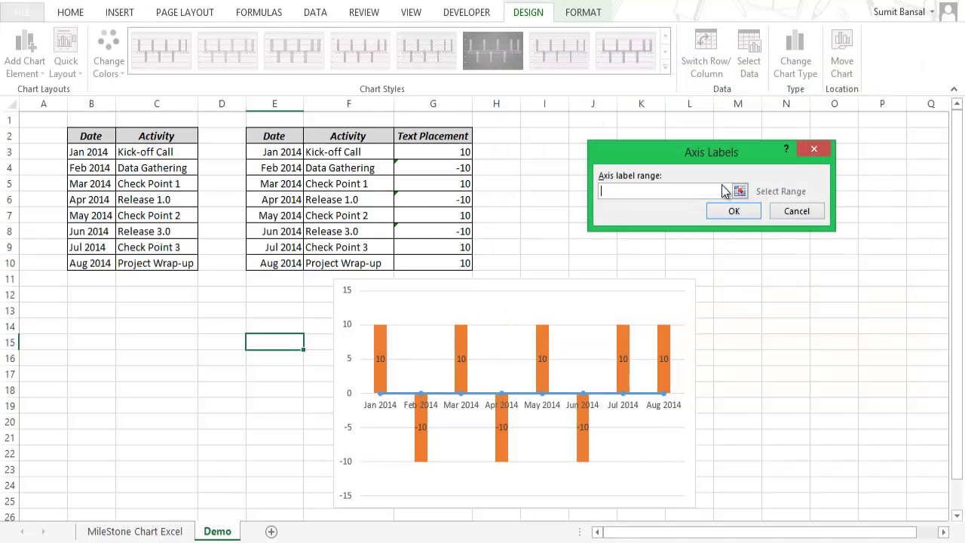
drag(327, 153, 338, 265)
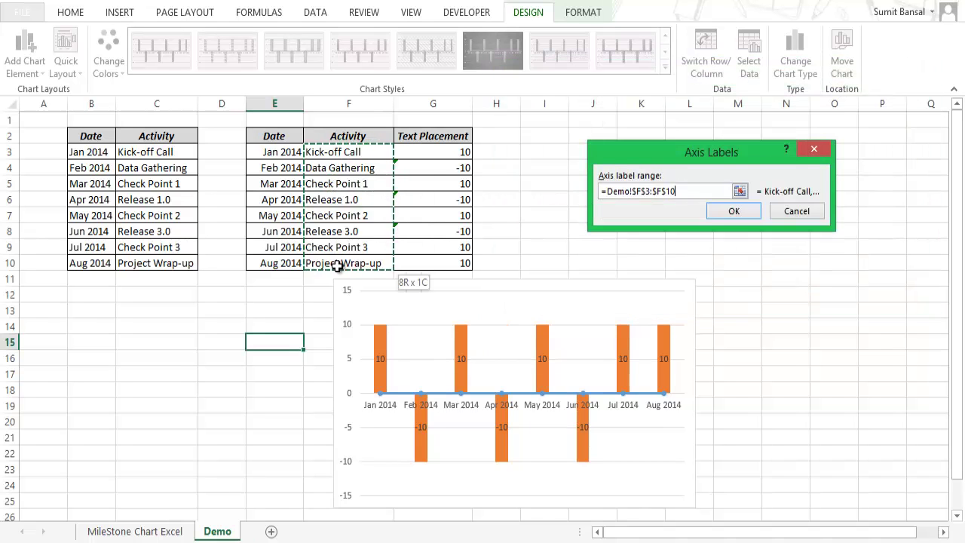
click(721, 209)
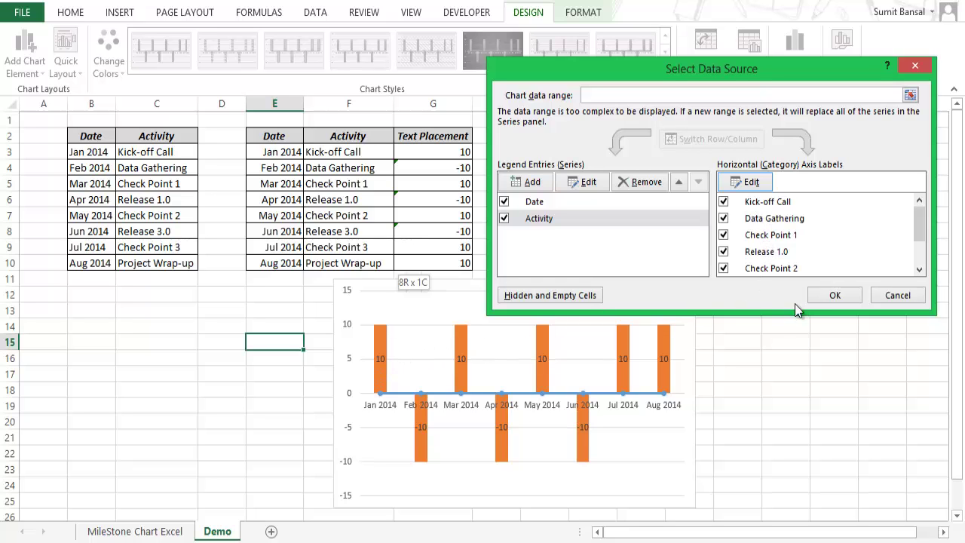
click(822, 296)
Set the Activity data labels to contain only the category name, without the value or leader lines.
click(381, 360)
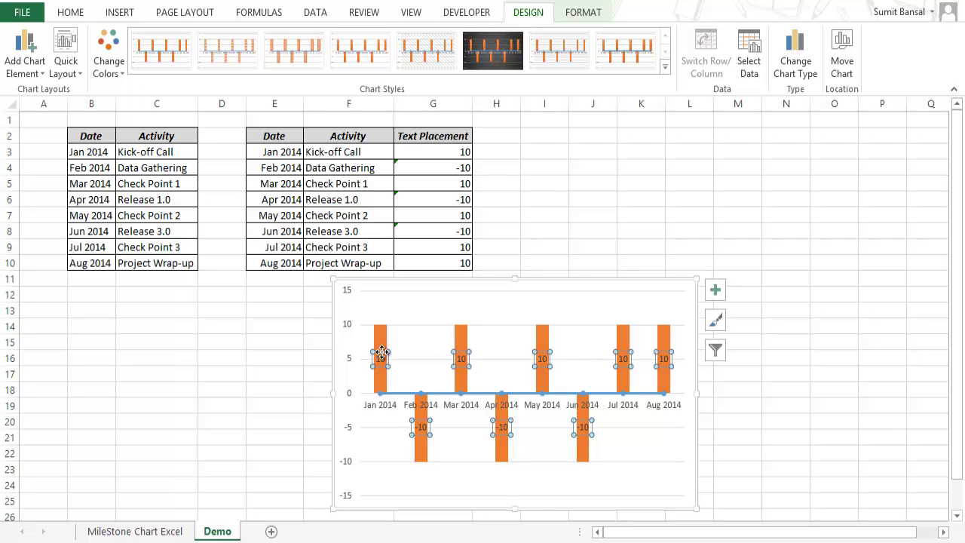
right_click(380, 352)
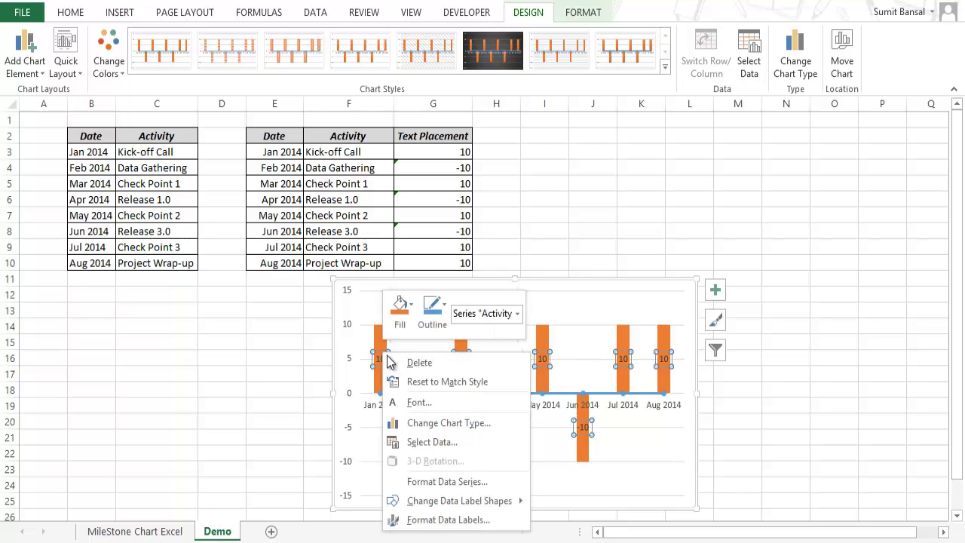
click(425, 520)
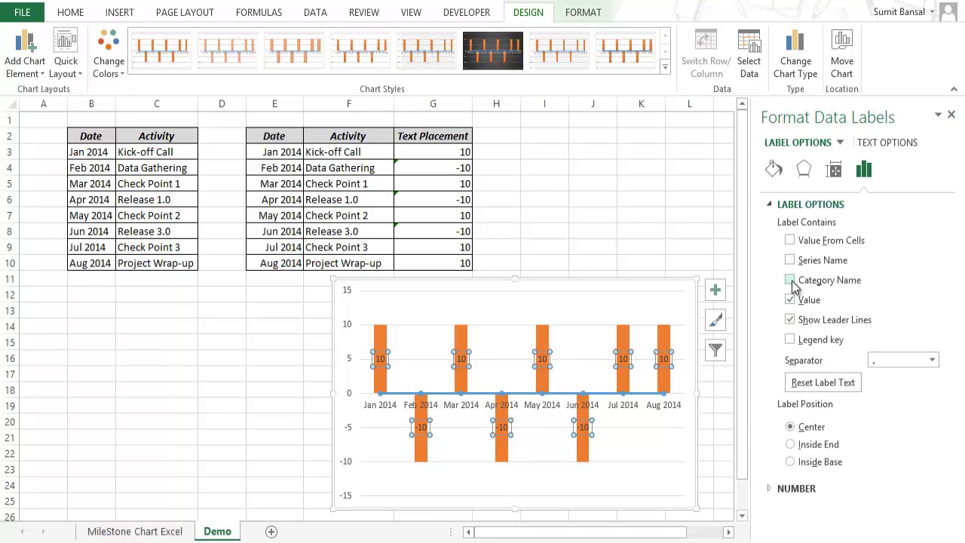
click(790, 281)
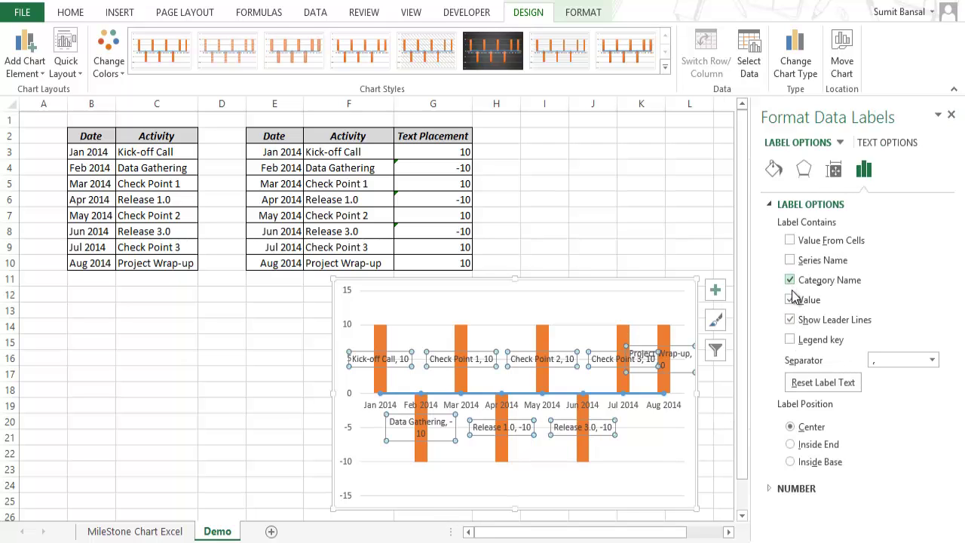
click(790, 299)
click(790, 319)
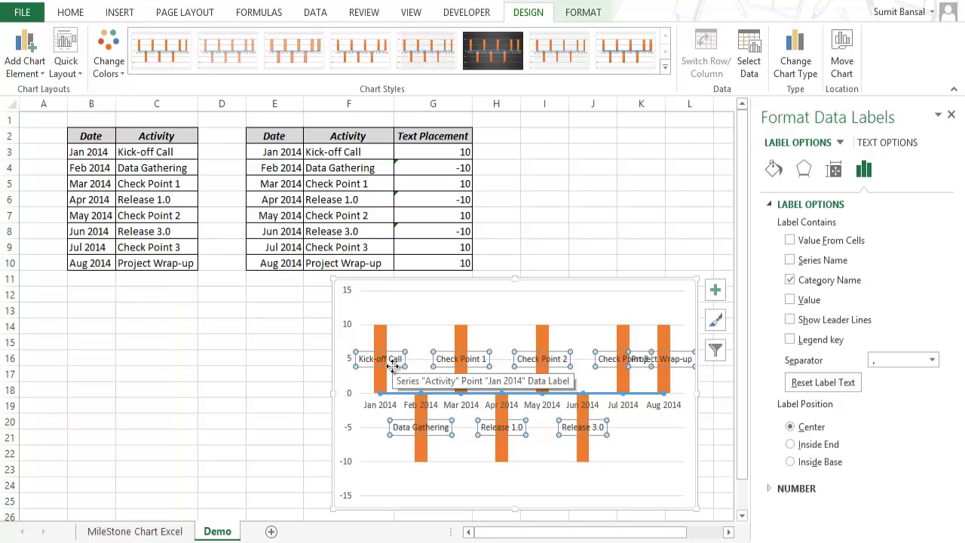
Position the Activity data labels at Inside End and finish formatting them.
click(791, 463)
click(790, 445)
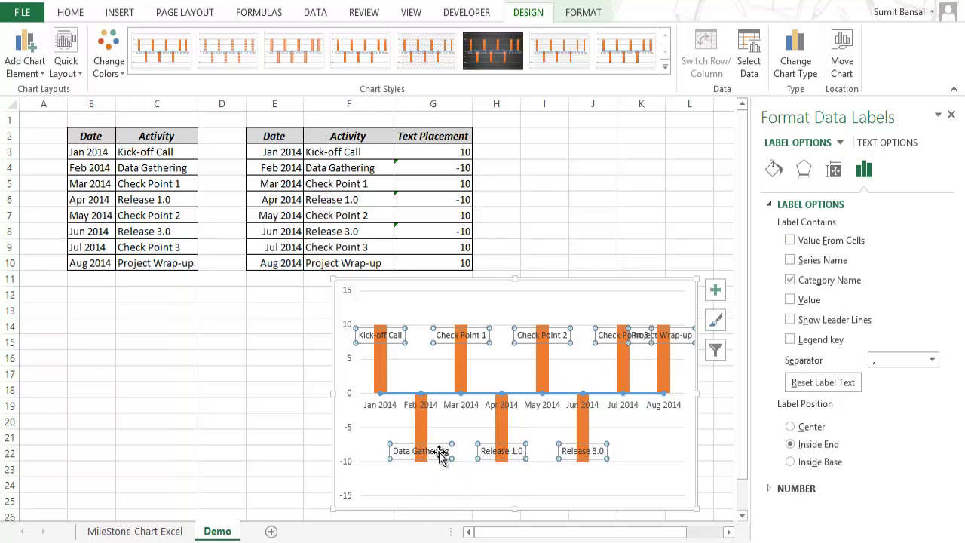
click(951, 115)
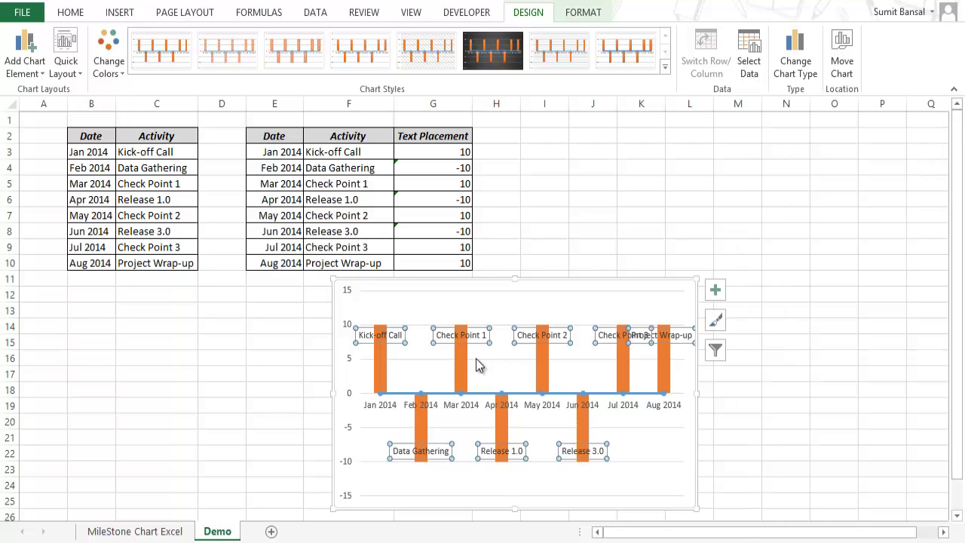
Add error bars to the Activity series and open their detailed formatting options.
click(379, 365)
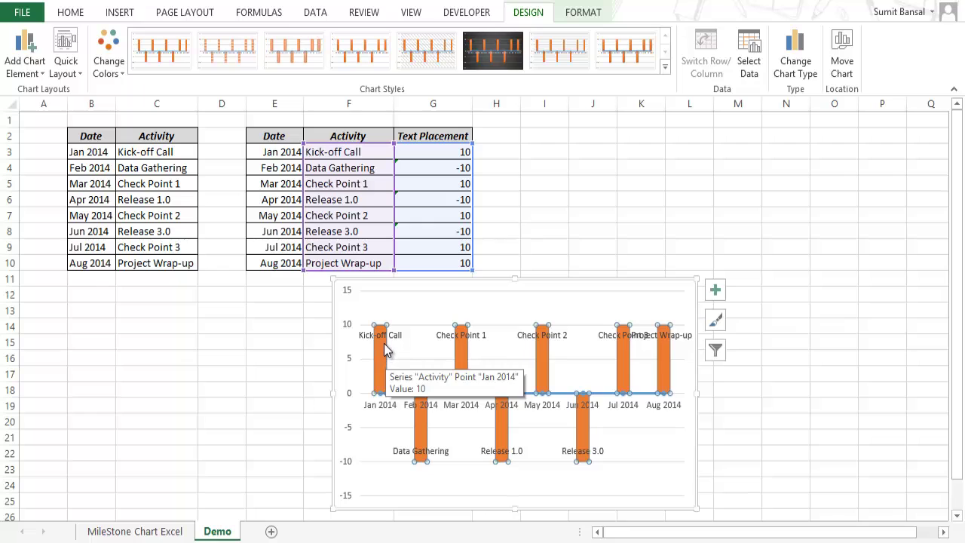
right_click(382, 369)
key(Escape)
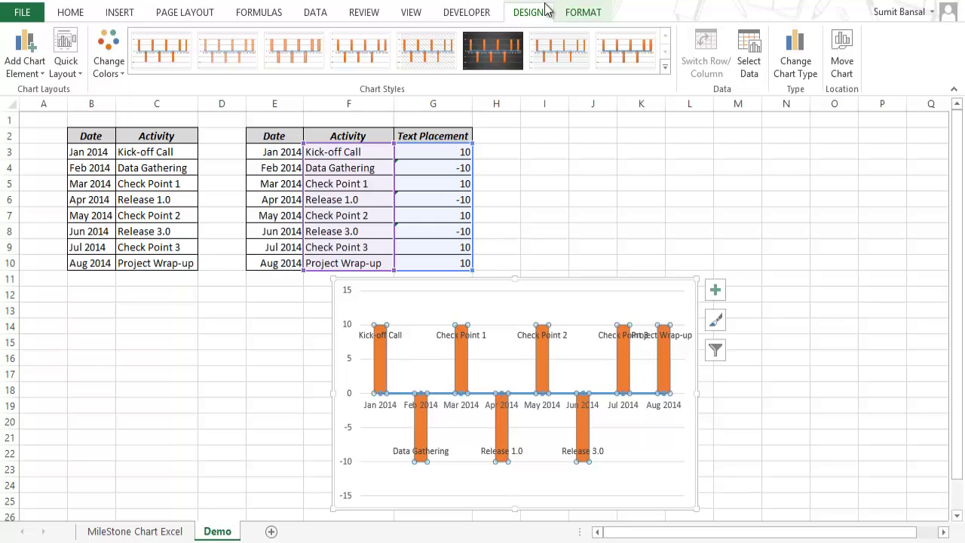
click(25, 67)
mouse_move(47, 187)
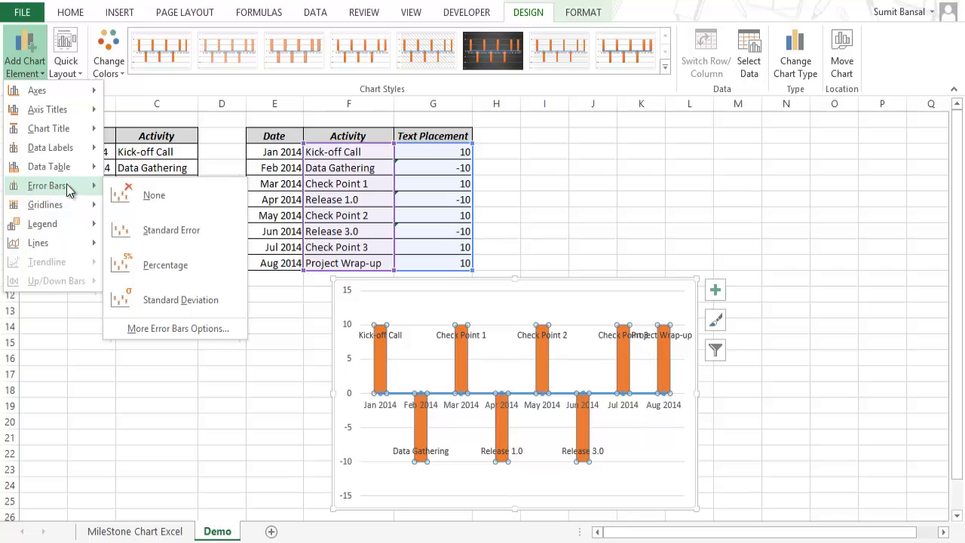
click(178, 328)
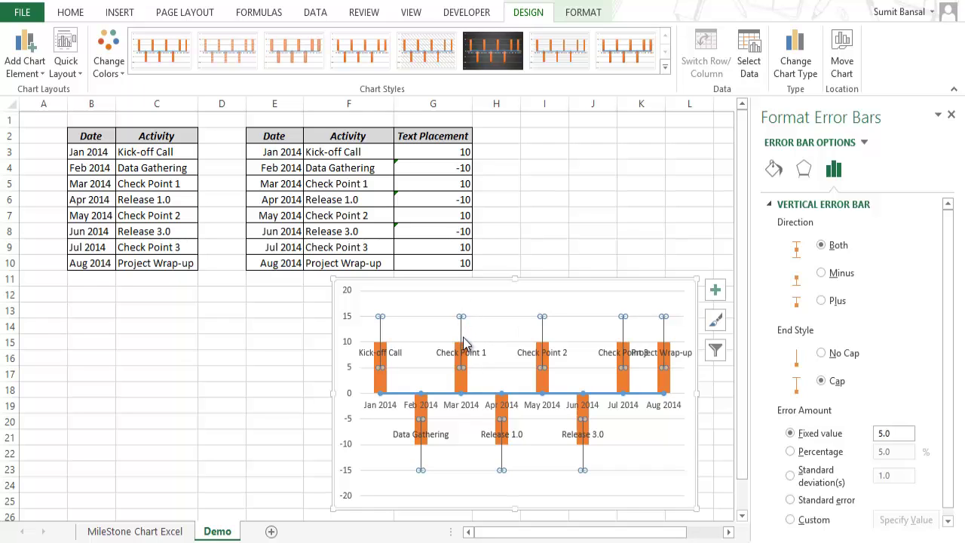
Set the Activity series' vertical error bars to the Minus direction with the No Cap end style.
click(822, 274)
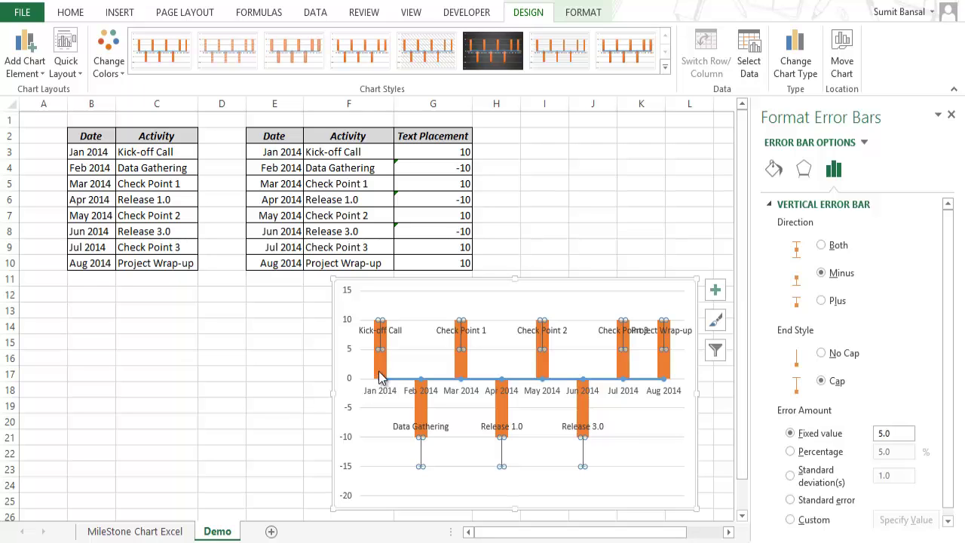
click(821, 301)
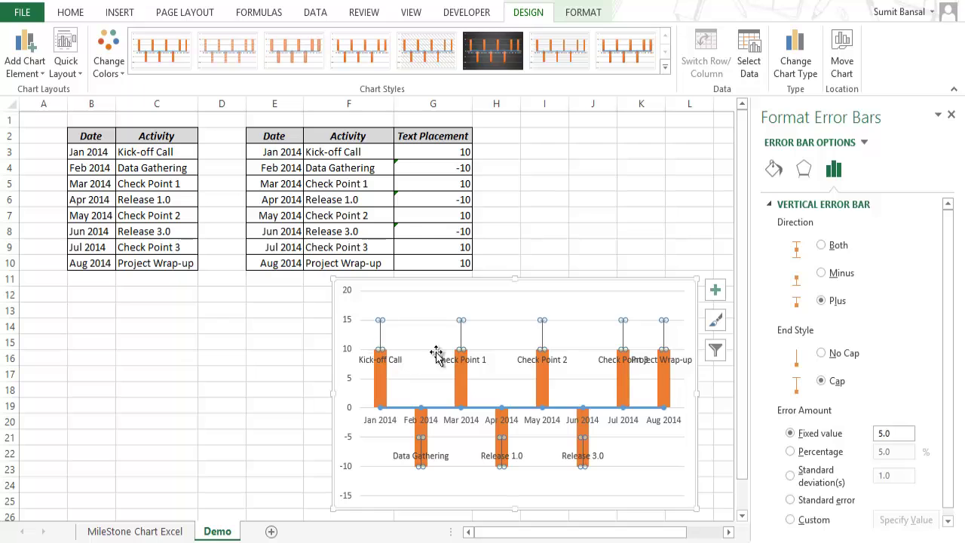
click(821, 274)
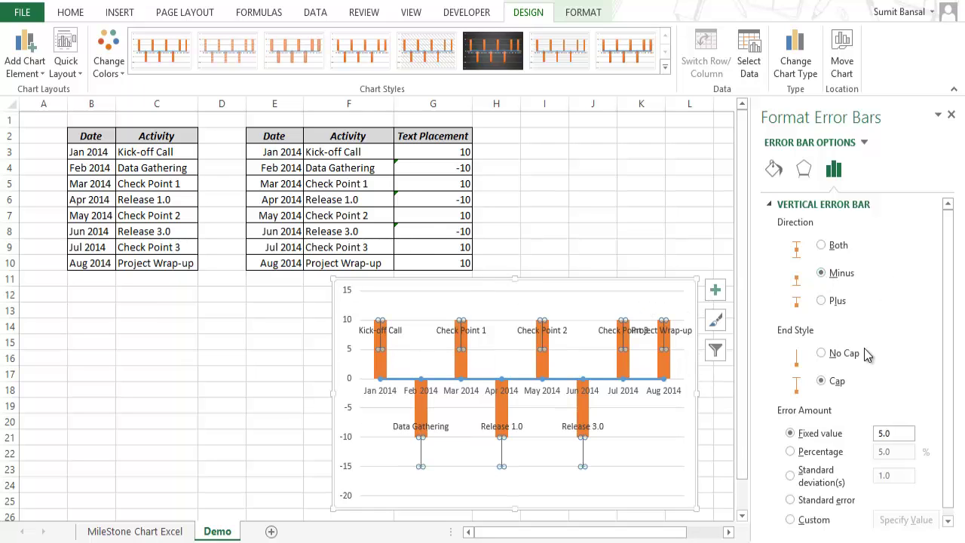
click(821, 353)
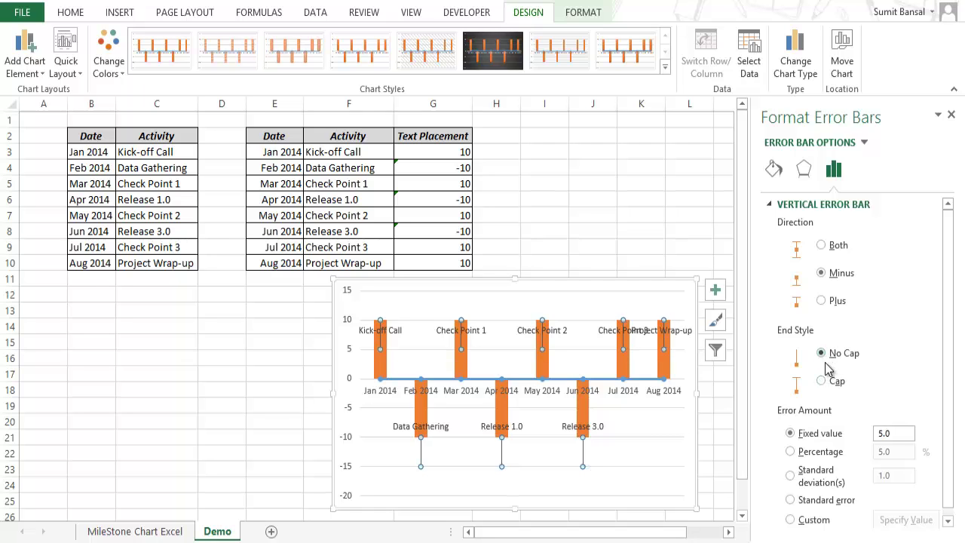
Set the Activity series' vertical error bar amount to a percentage of 100%, and finish formatting the error bars.
click(790, 451)
drag(894, 451, 872, 450)
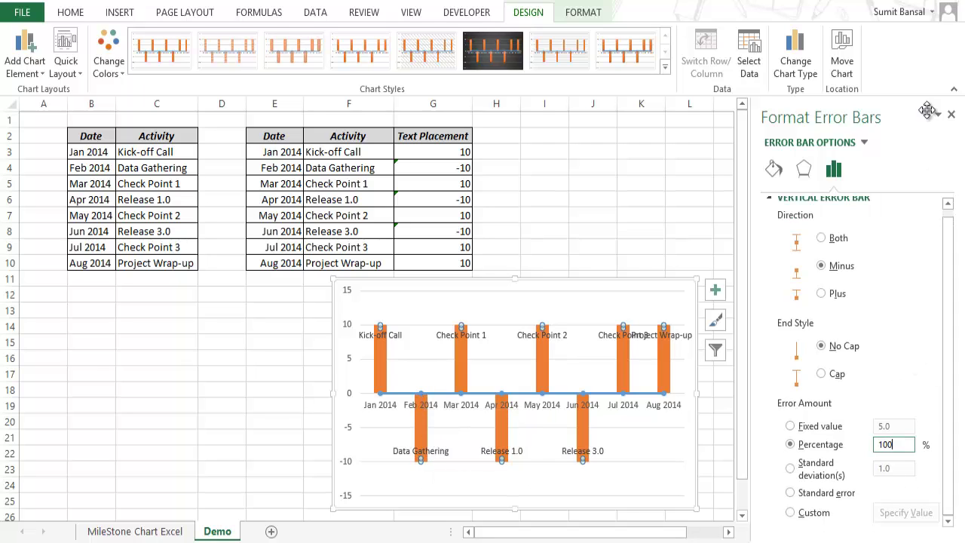
click(950, 114)
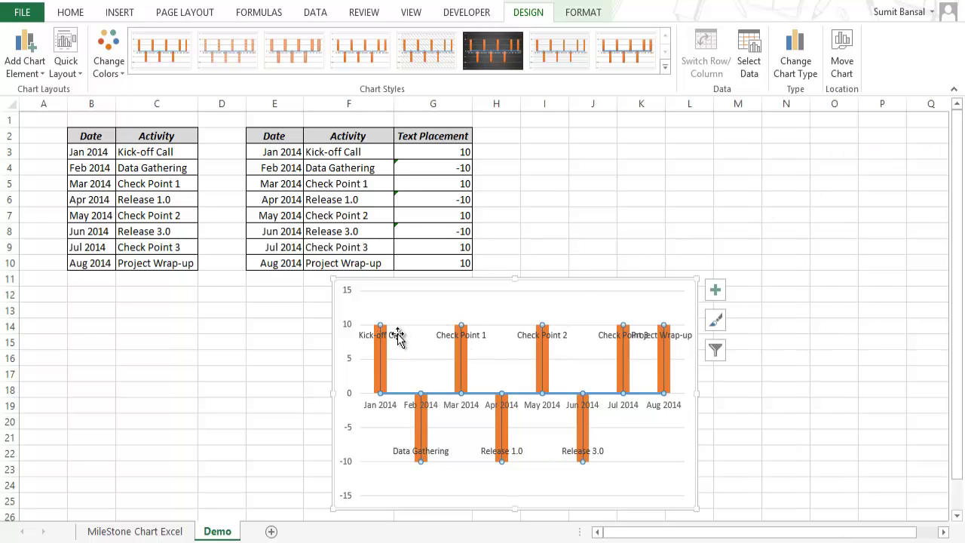
Set the fill of the Activity column series to No fill.
right_click(385, 372)
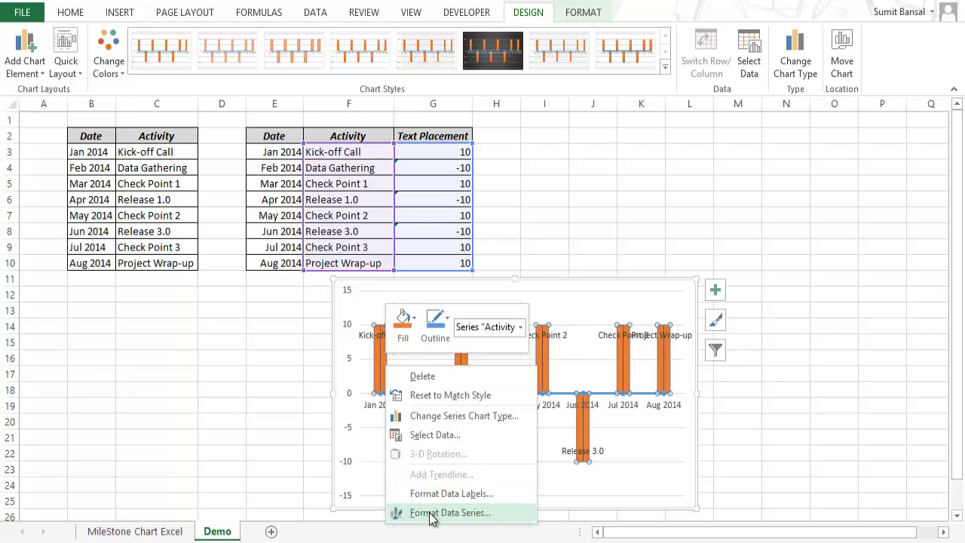
click(449, 512)
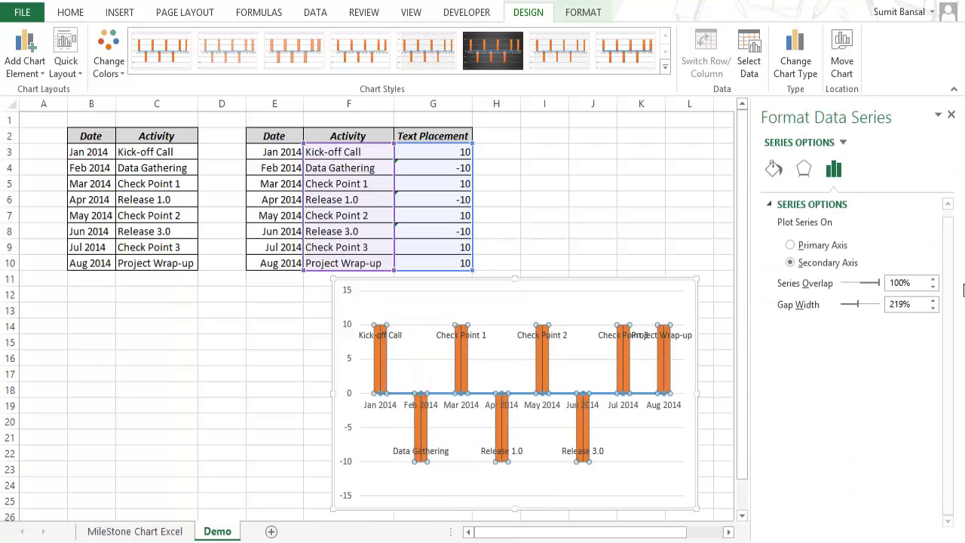
click(803, 170)
click(773, 168)
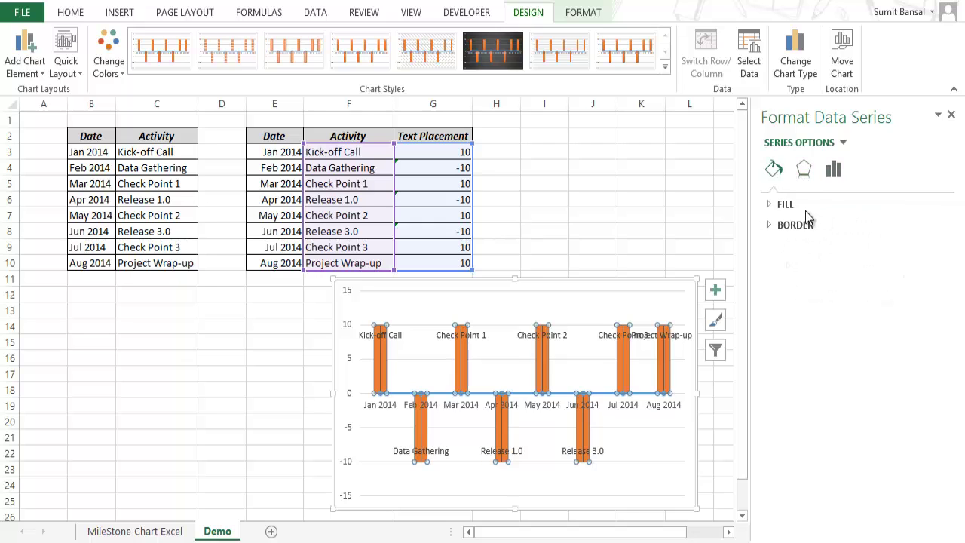
click(777, 205)
click(782, 227)
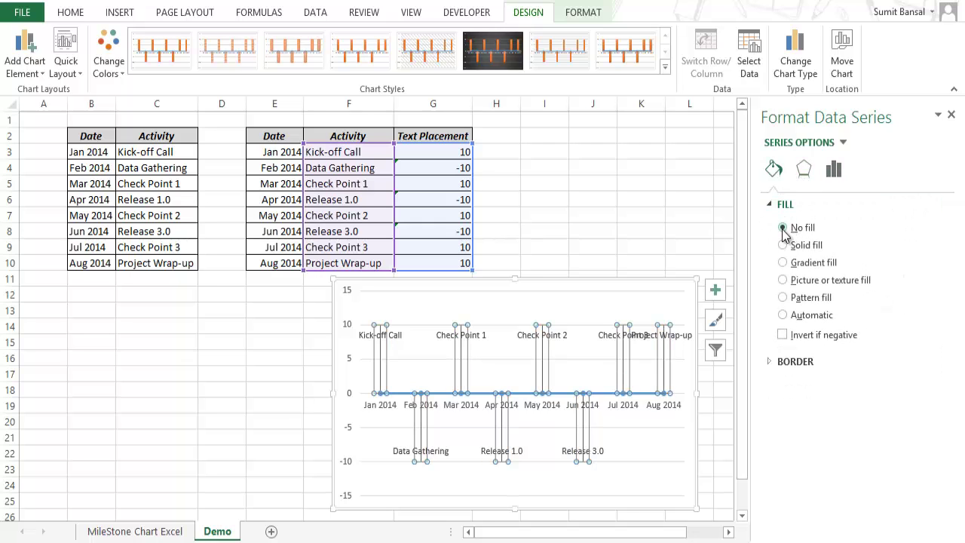
Set the border of the Activity columns to Solid line and finish formatting the series.
click(784, 361)
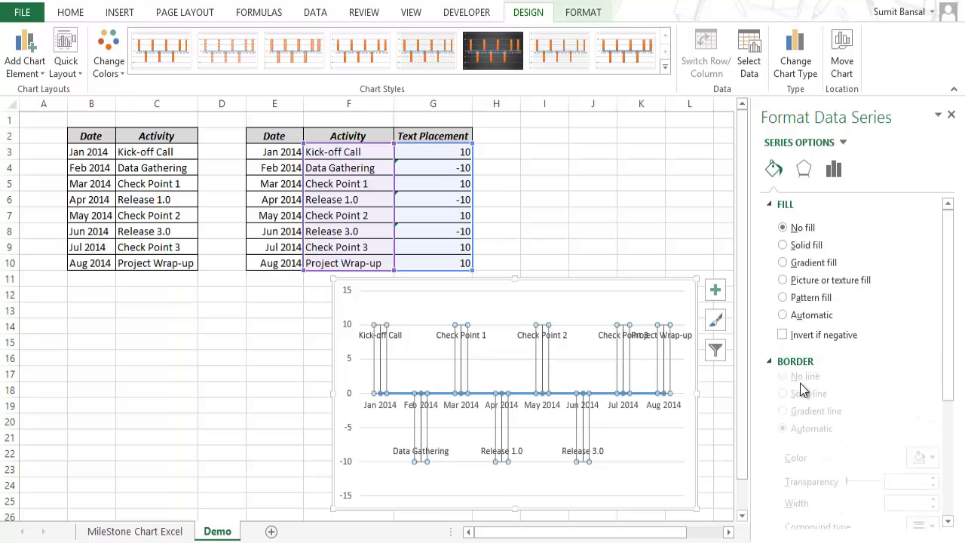
click(800, 401)
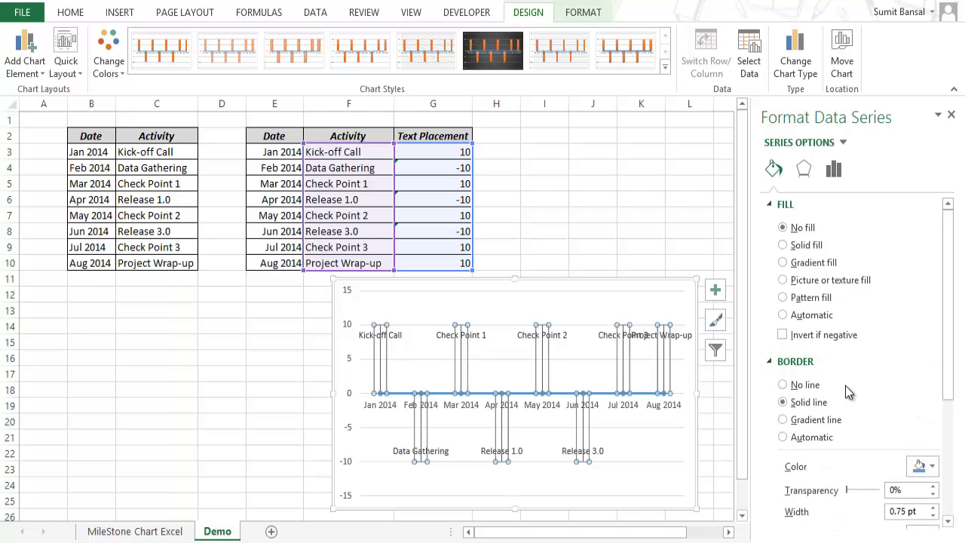
click(637, 244)
click(951, 114)
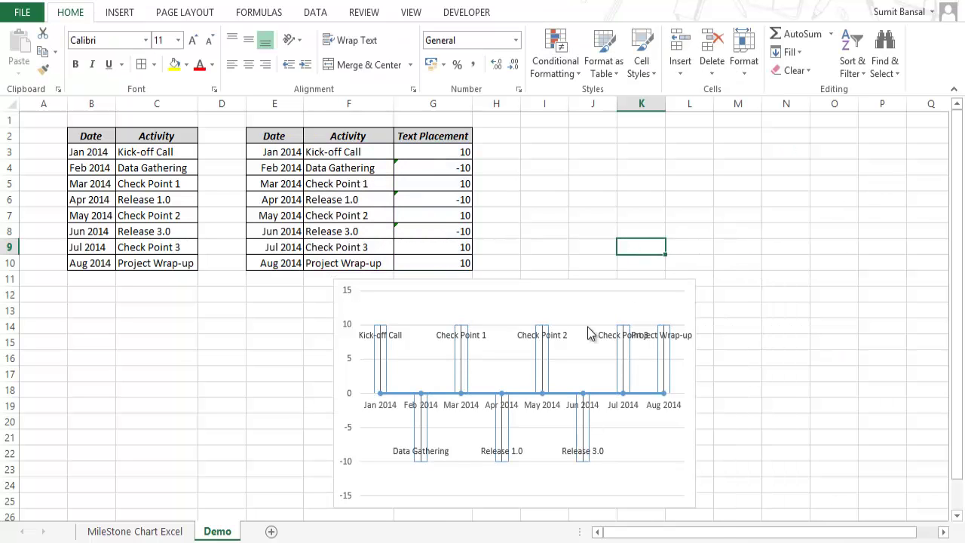
Set the border of the Activity columns to No line, leaving only the error bars as stems.
click(466, 352)
right_click(466, 352)
click(532, 498)
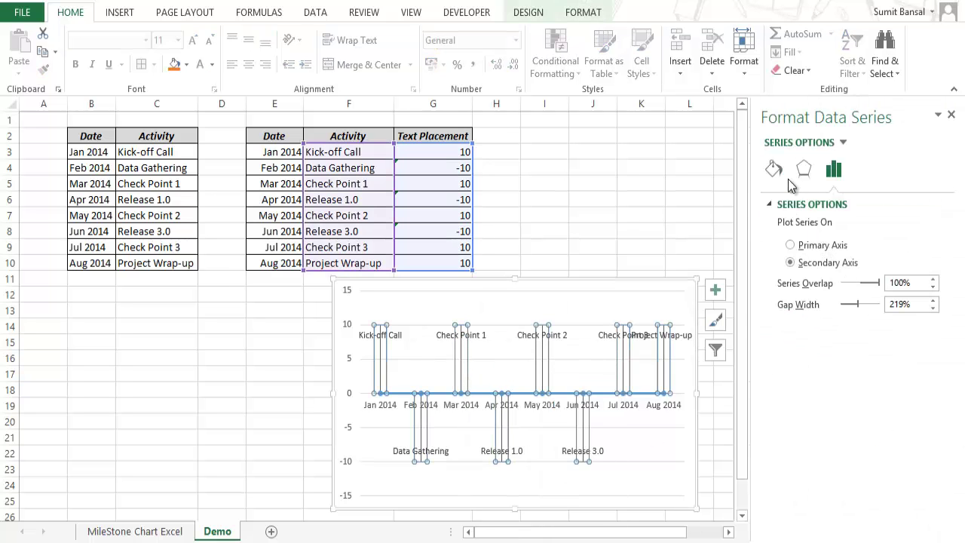
click(782, 176)
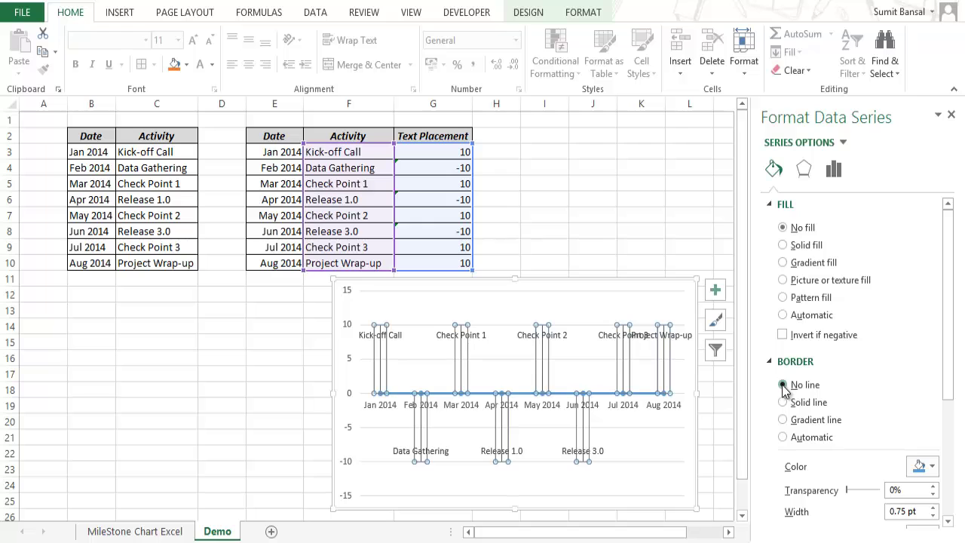
click(782, 385)
click(951, 113)
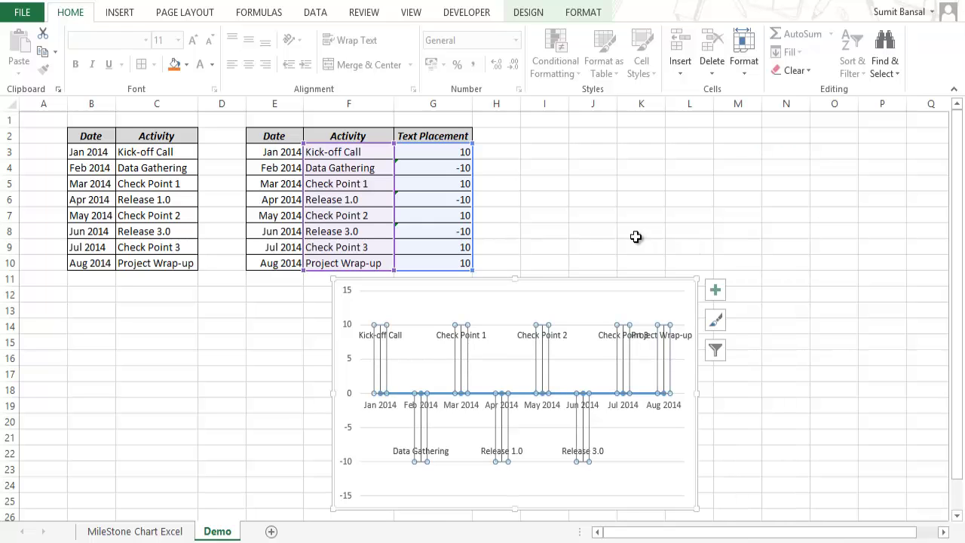
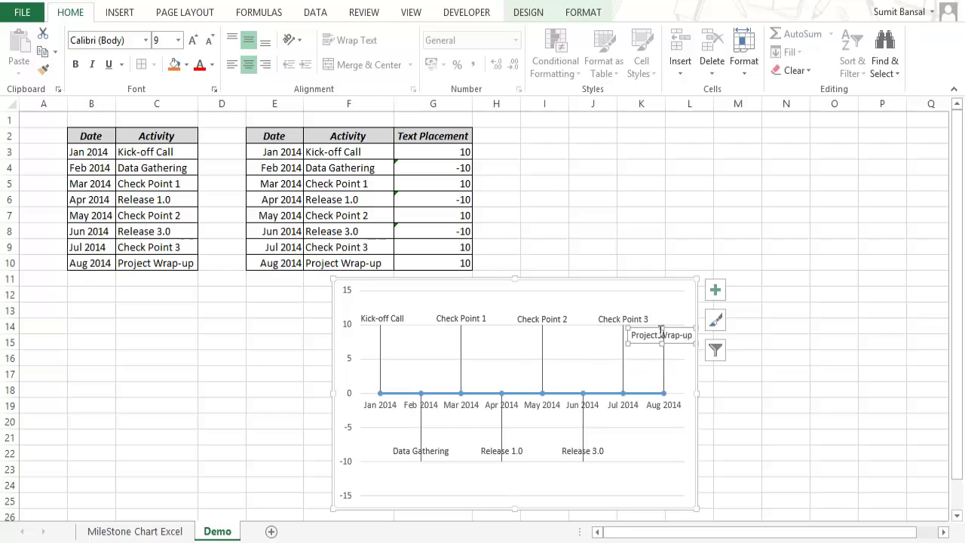
Nudge the Project Wrap-up label down, and move the Data Gathering, Release 1.0 and Release 3.0 labels to the lower ends of their stems.
mouse_move(656, 321)
mouse_down()
mouse_move(655, 296)
mouse_move(659, 335)
mouse_up()
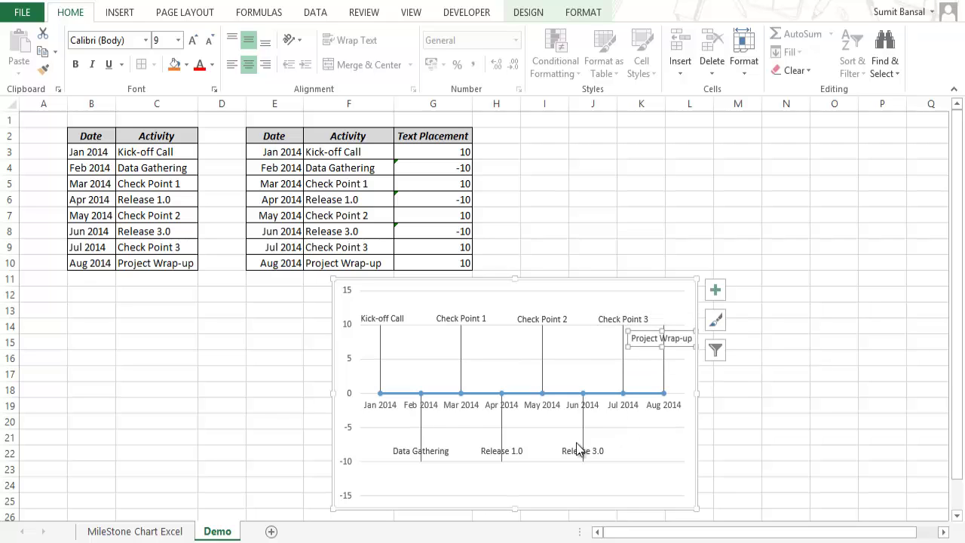
click(429, 451)
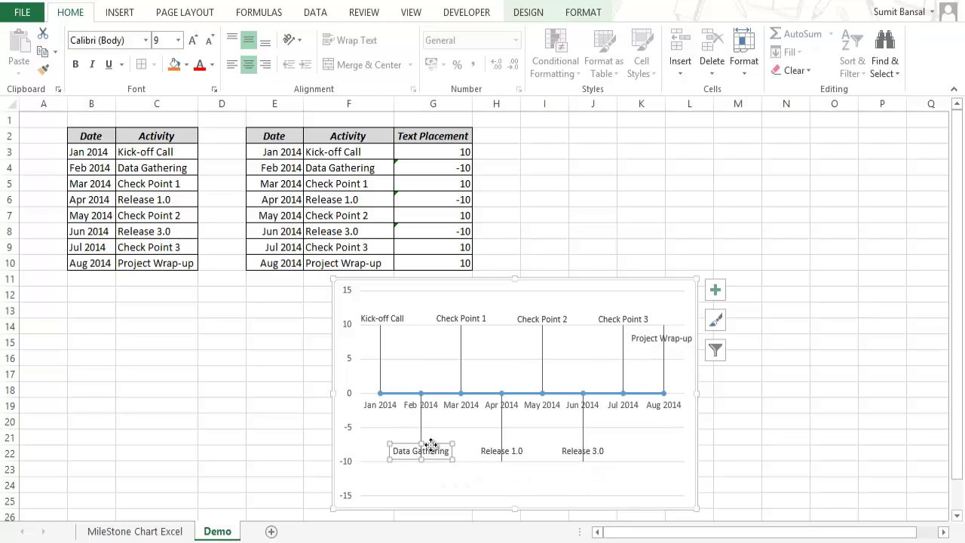
drag(431, 448, 431, 458)
click(490, 450)
drag(490, 447, 487, 456)
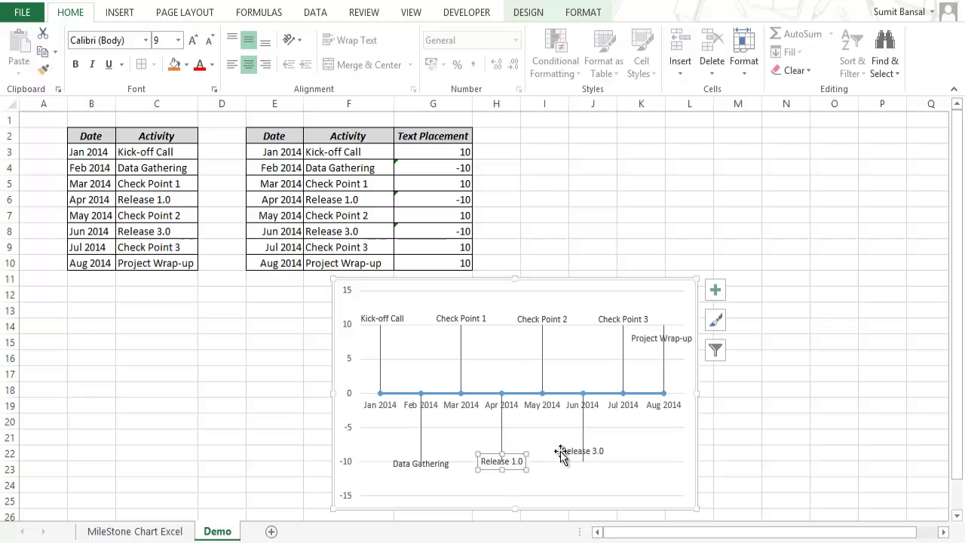
click(567, 449)
drag(568, 447, 568, 459)
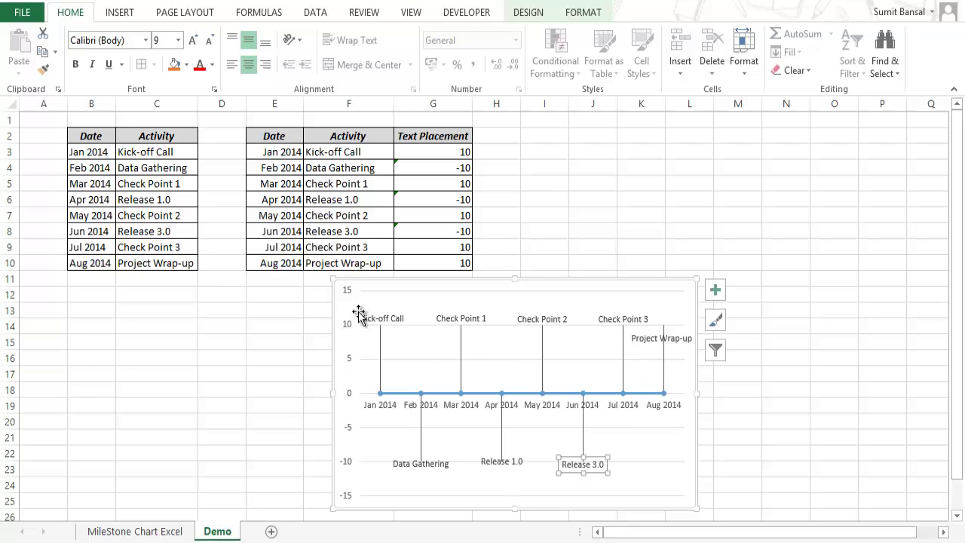
Change the Text Placement formula in G10 to =IF(F10<>"",-10,"") so Project Wrap-up is placed below the timeline.
click(442, 261)
double_click(443, 261)
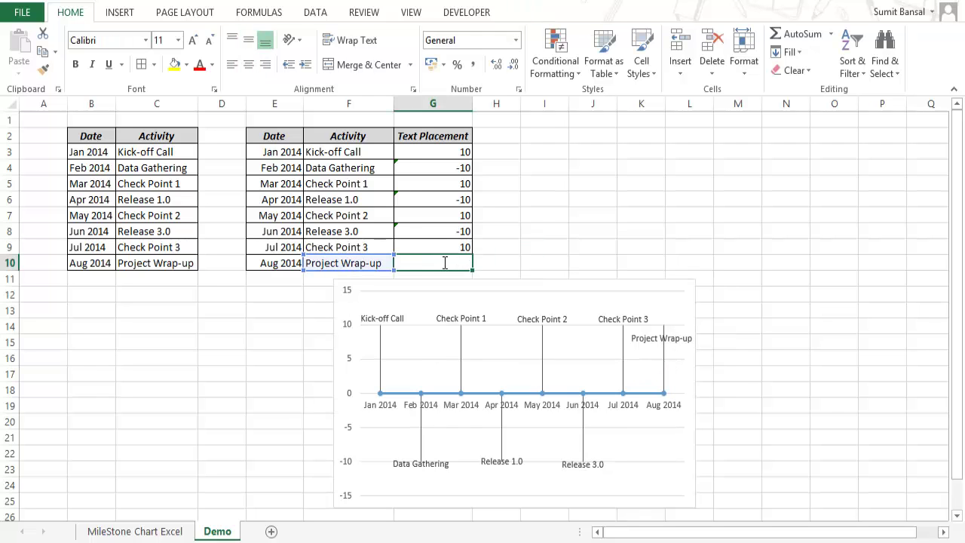
key(Left)
key(Left)
key(Left)
key(Left)
key(Left)
key(Left)
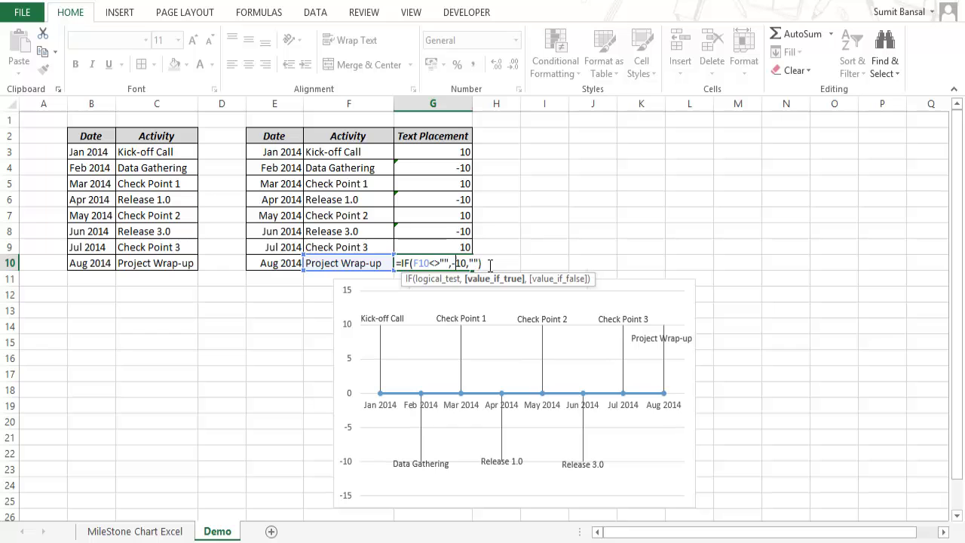
key(Return)
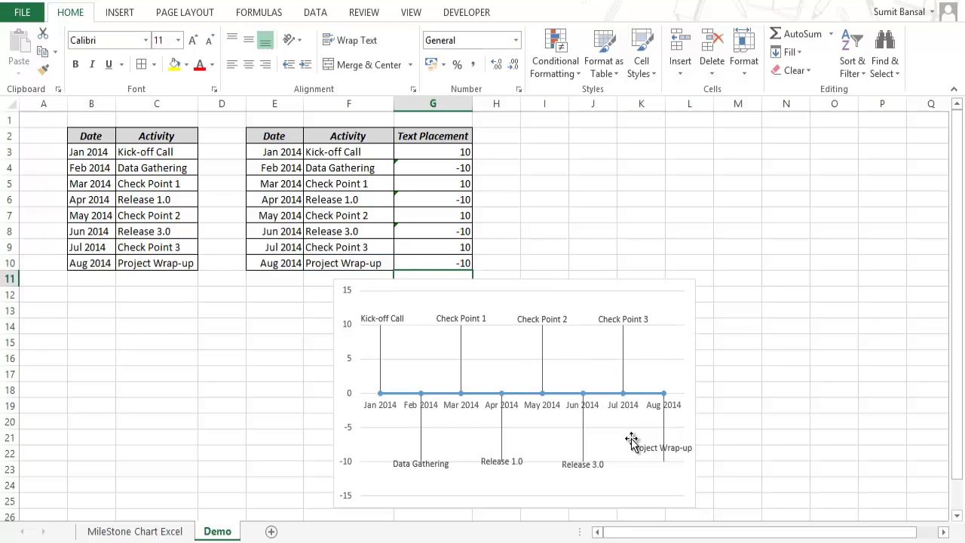
Move the Project Wrap-up data label down to the lower end of its stem and deselect the chart.
click(648, 449)
double_click(648, 448)
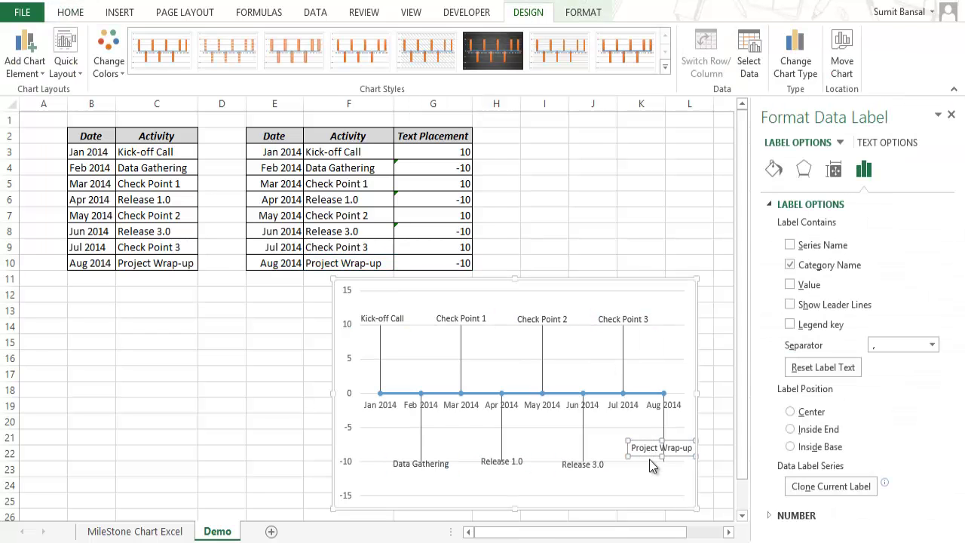
drag(650, 444, 646, 460)
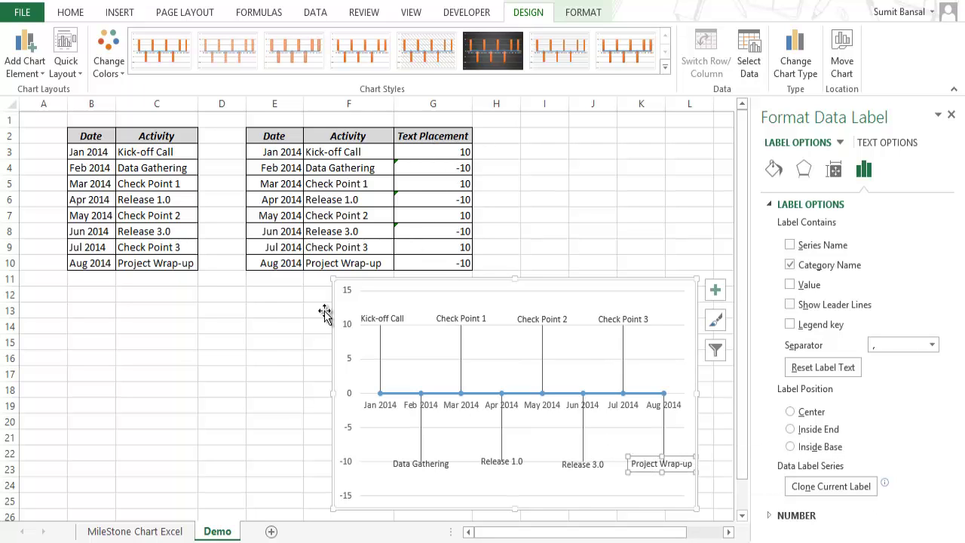
click(241, 375)
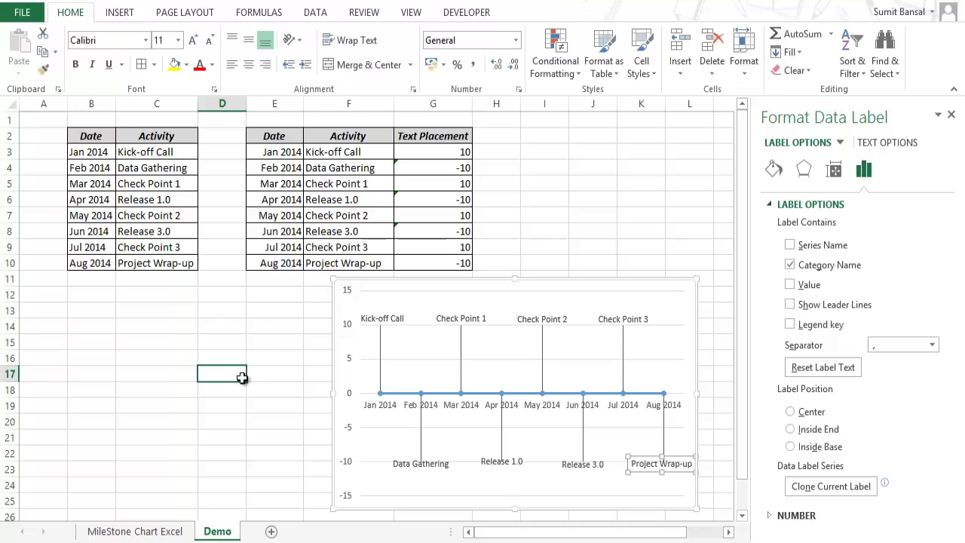
Delete the chart's vertical value axis and its major gridlines.
click(350, 358)
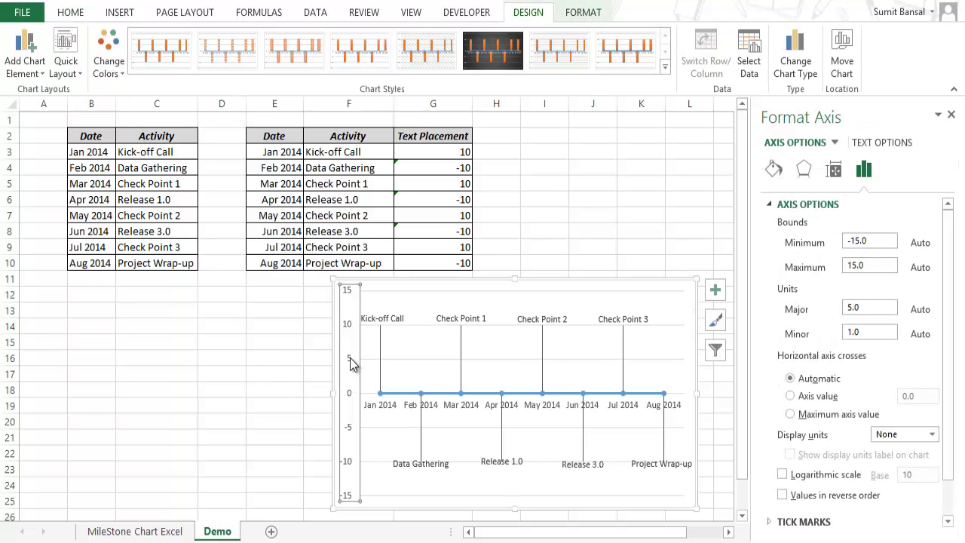
key(Delete)
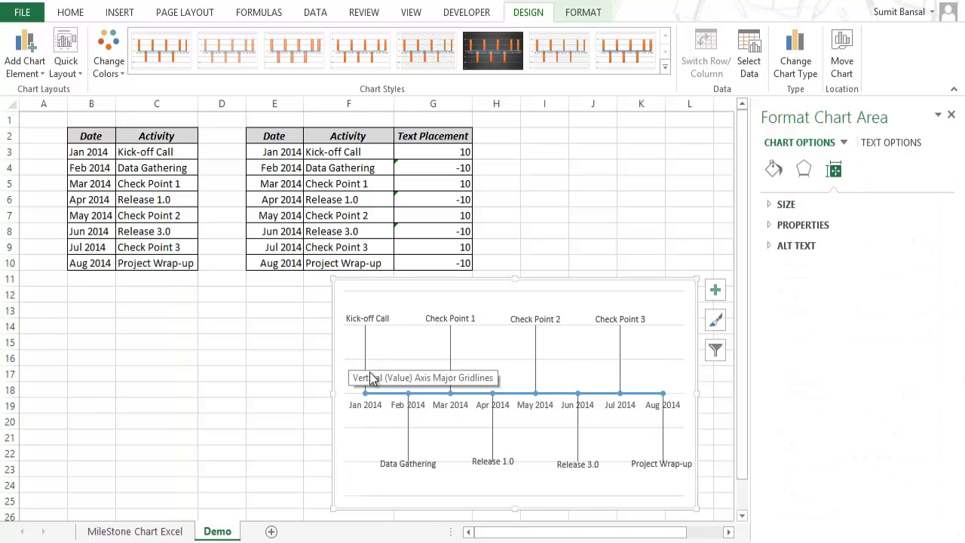
click(566, 361)
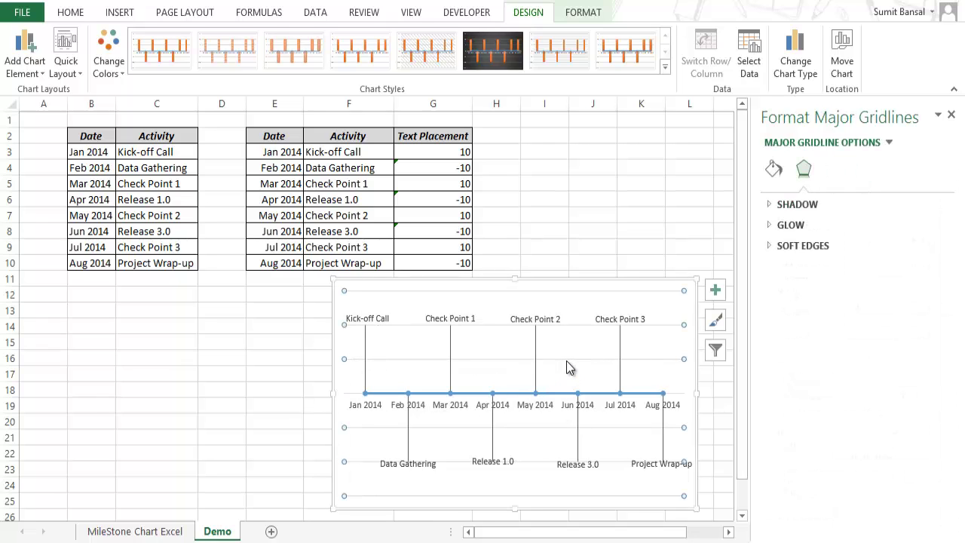
key(Delete)
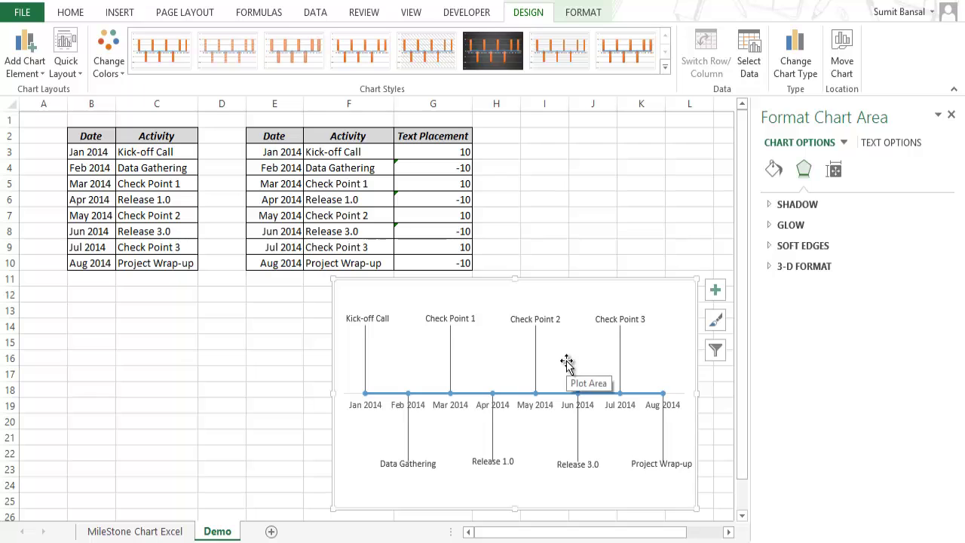
Set the line of the date series to No line, keeping only its markers, and deselect the chart.
click(411, 394)
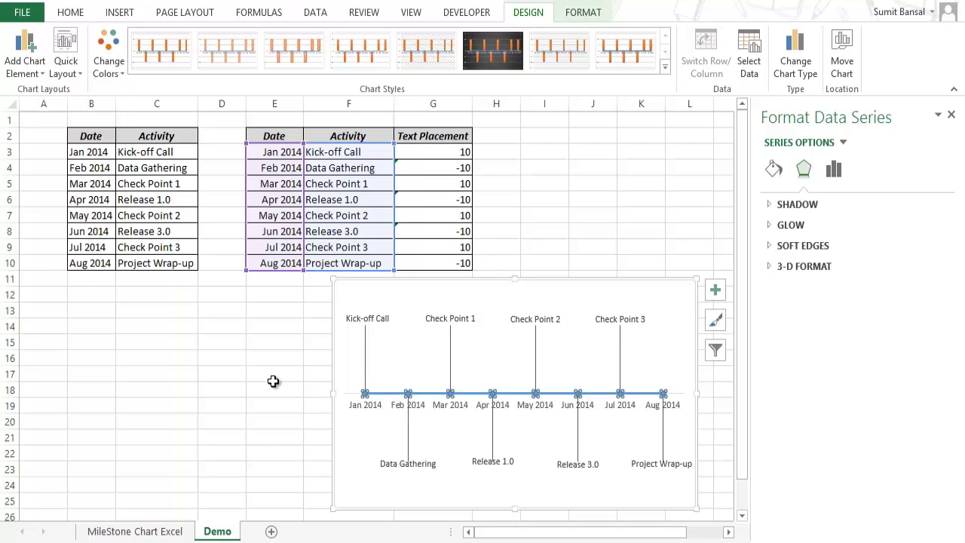
right_click(382, 397)
click(445, 534)
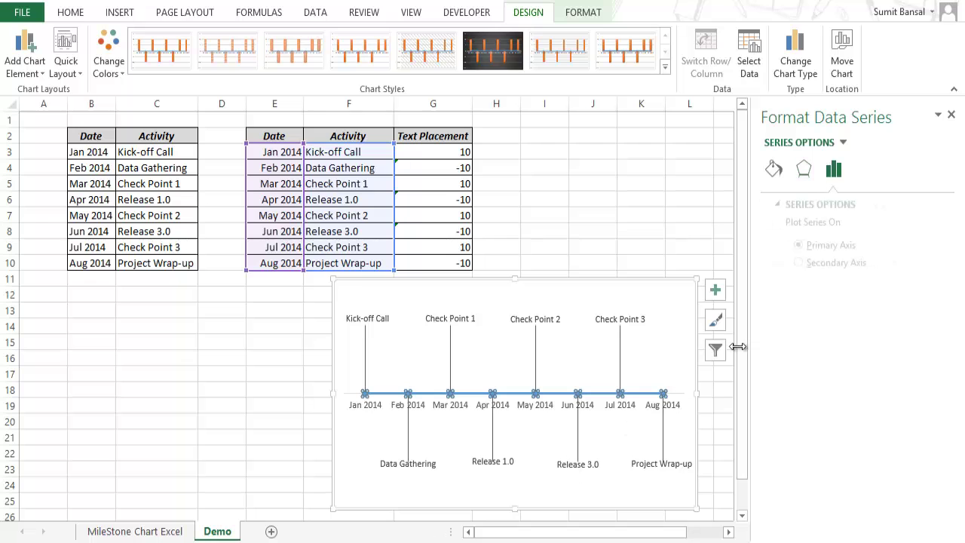
click(776, 171)
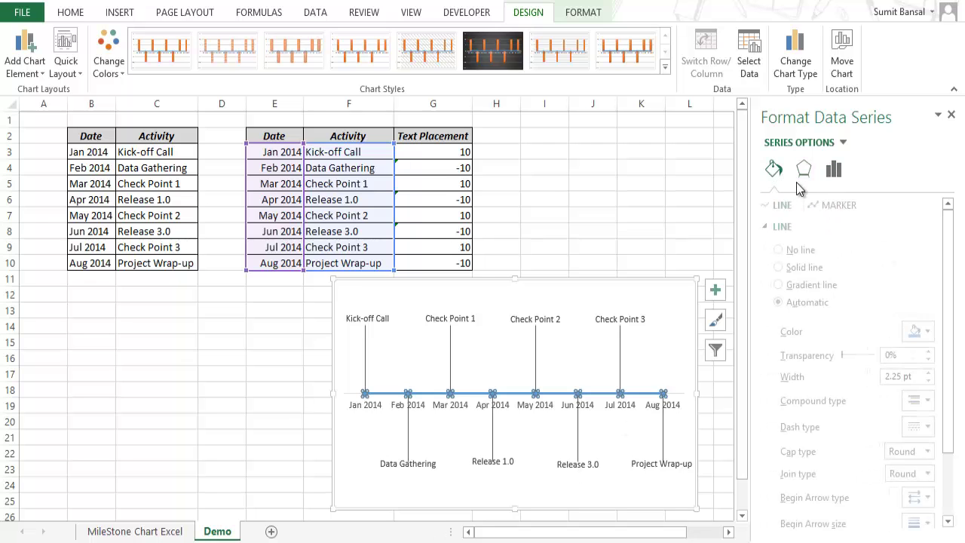
click(783, 251)
click(951, 116)
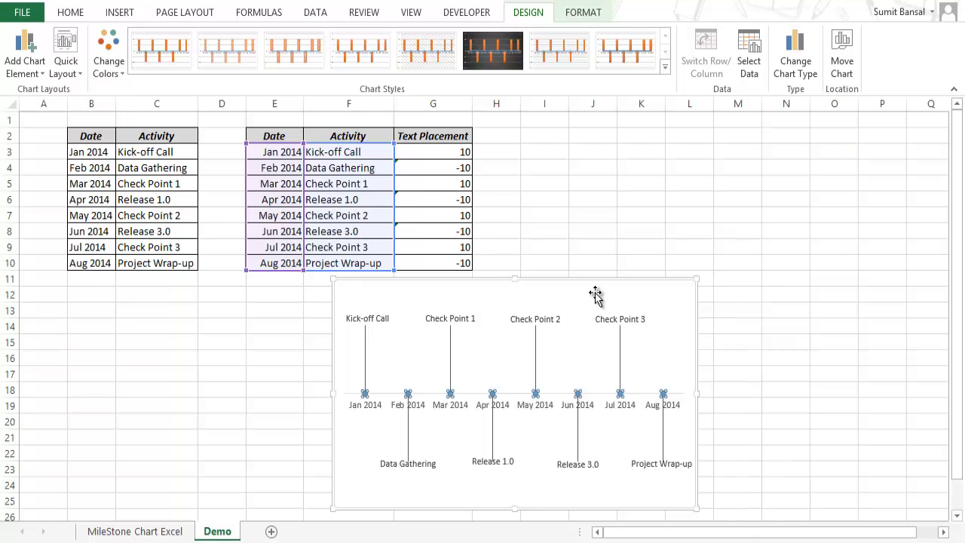
click(609, 251)
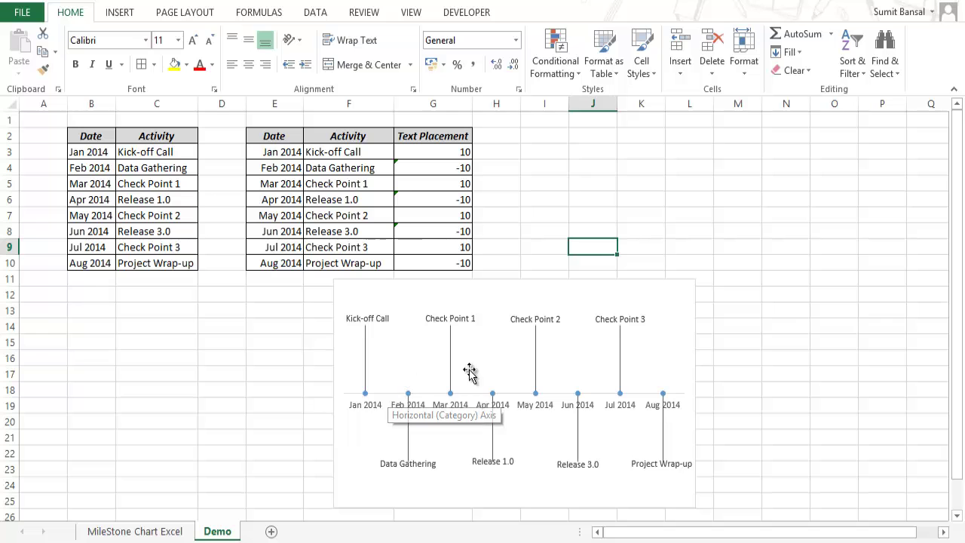
Move the chart beside the Text Placement table, starting around column H, and italicize all the Activity data labels.
drag(522, 282, 669, 207)
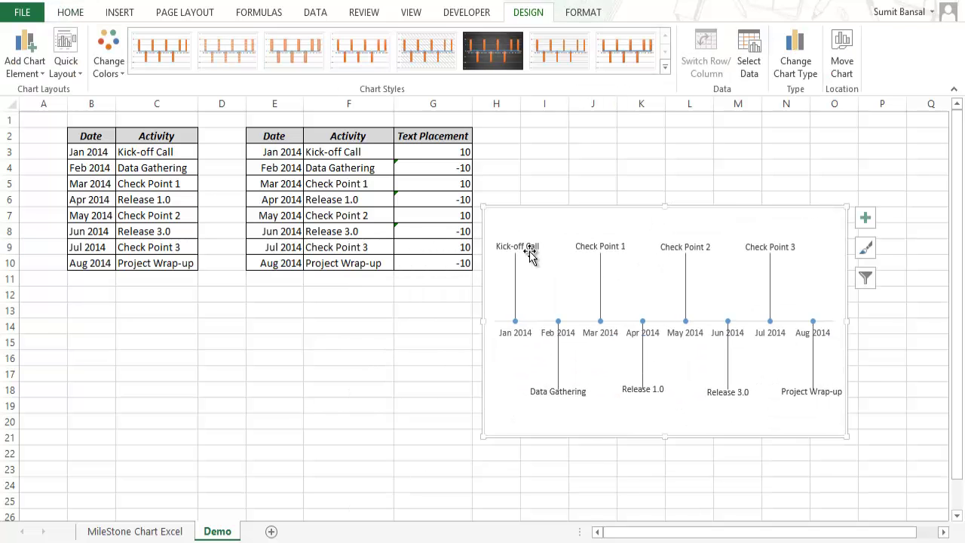
click(518, 247)
click(71, 12)
click(92, 64)
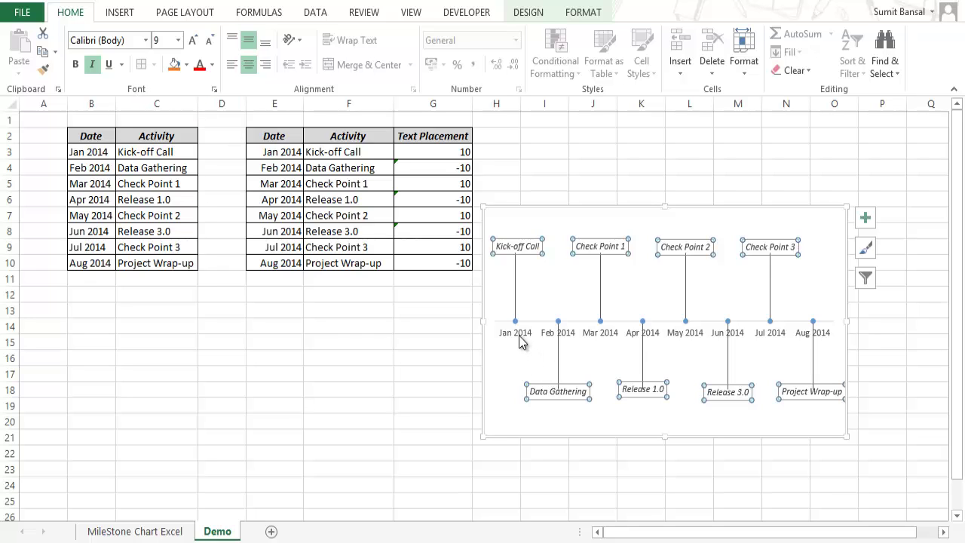
Format the horizontal axis date labels in a darker theme blue with bold and italic text, and deselect the chart.
click(519, 341)
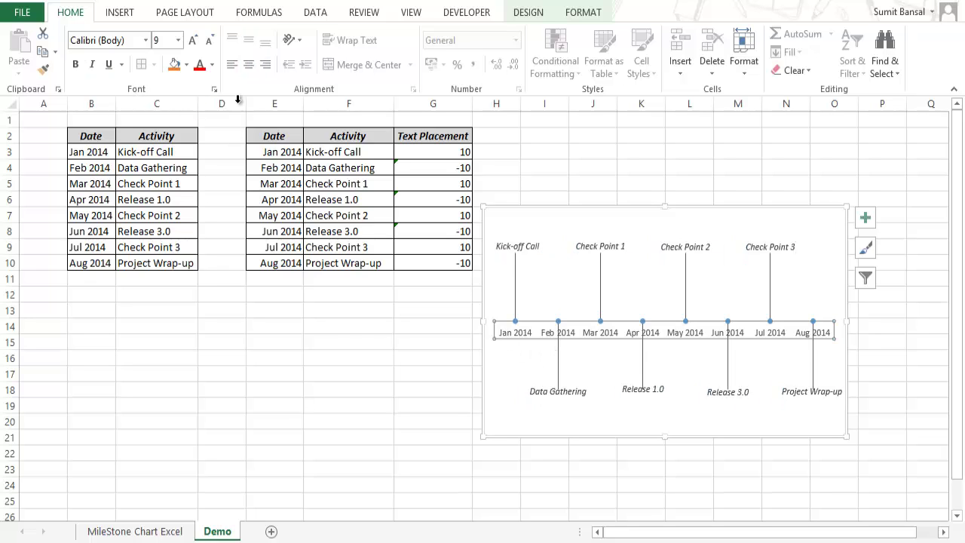
click(214, 71)
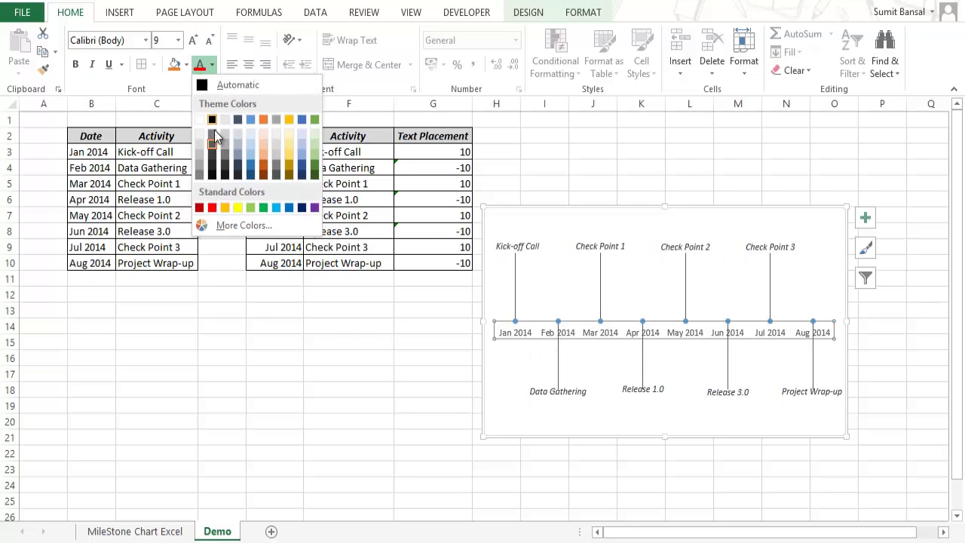
click(250, 163)
click(81, 65)
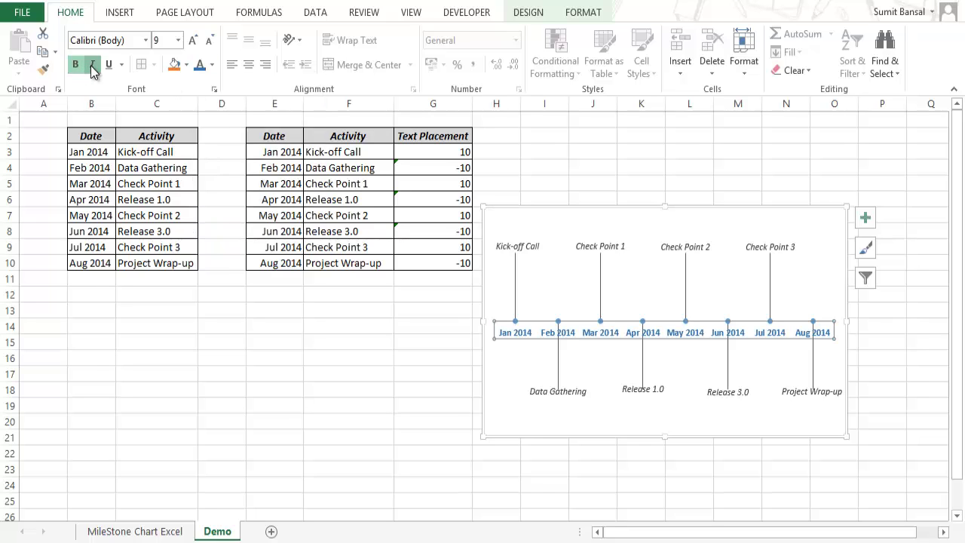
click(344, 425)
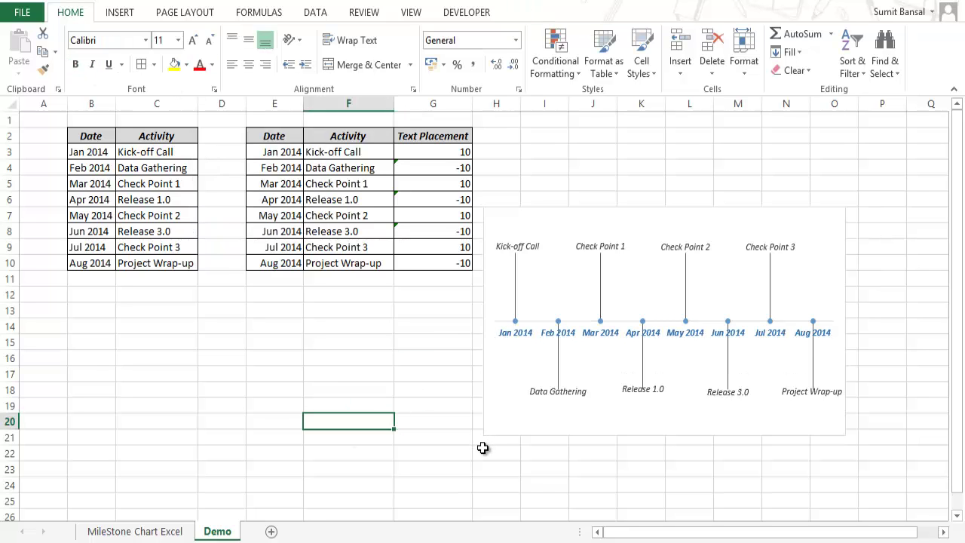